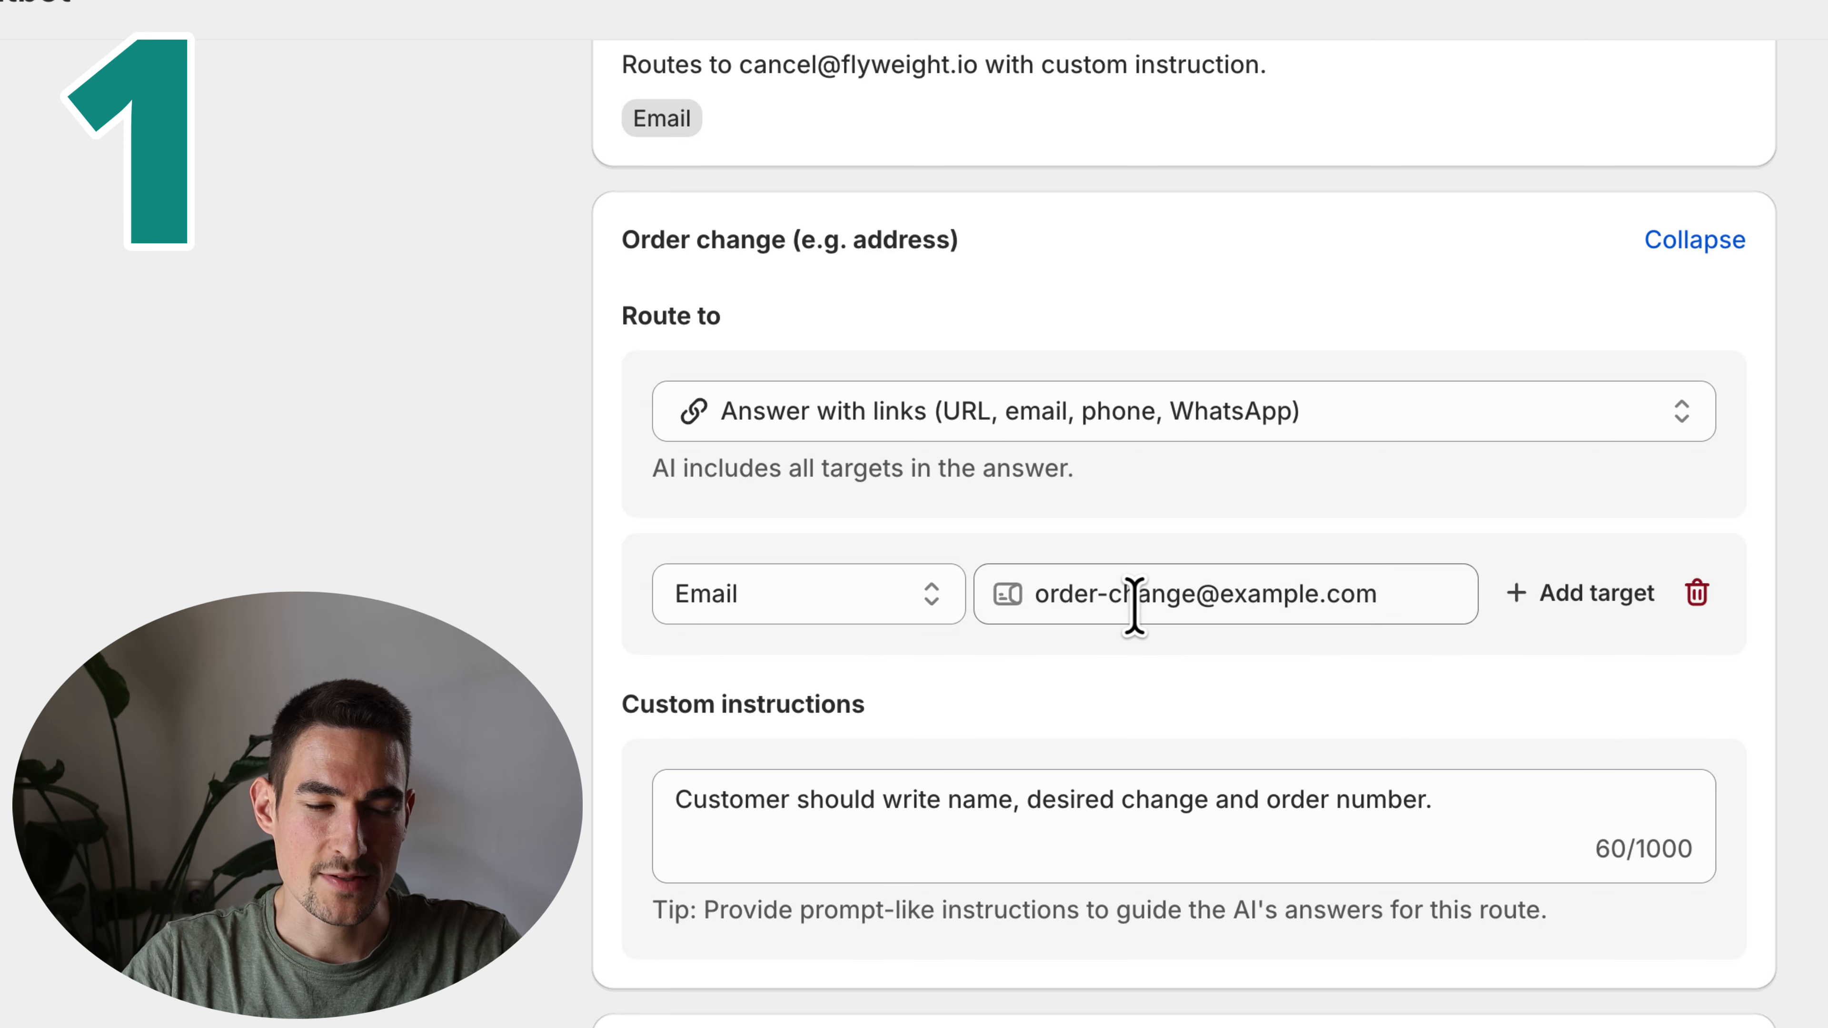
click(1135, 606)
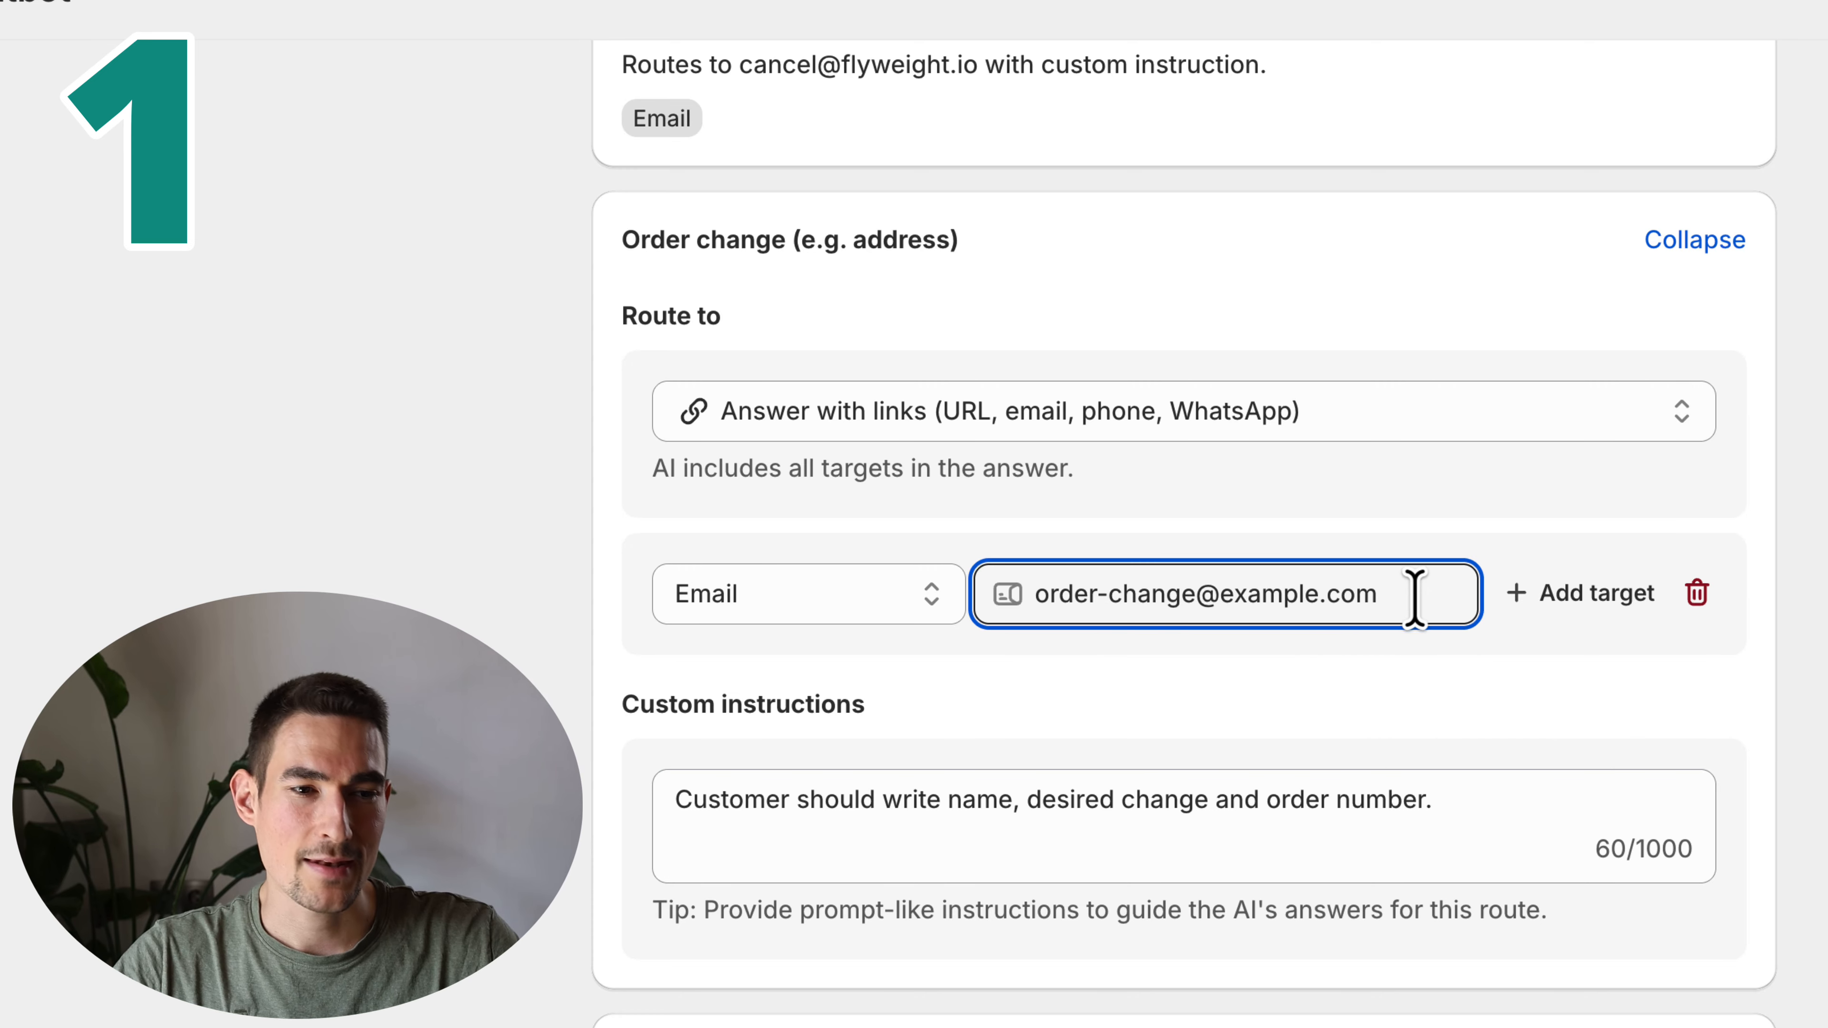
key(ctrl+a)
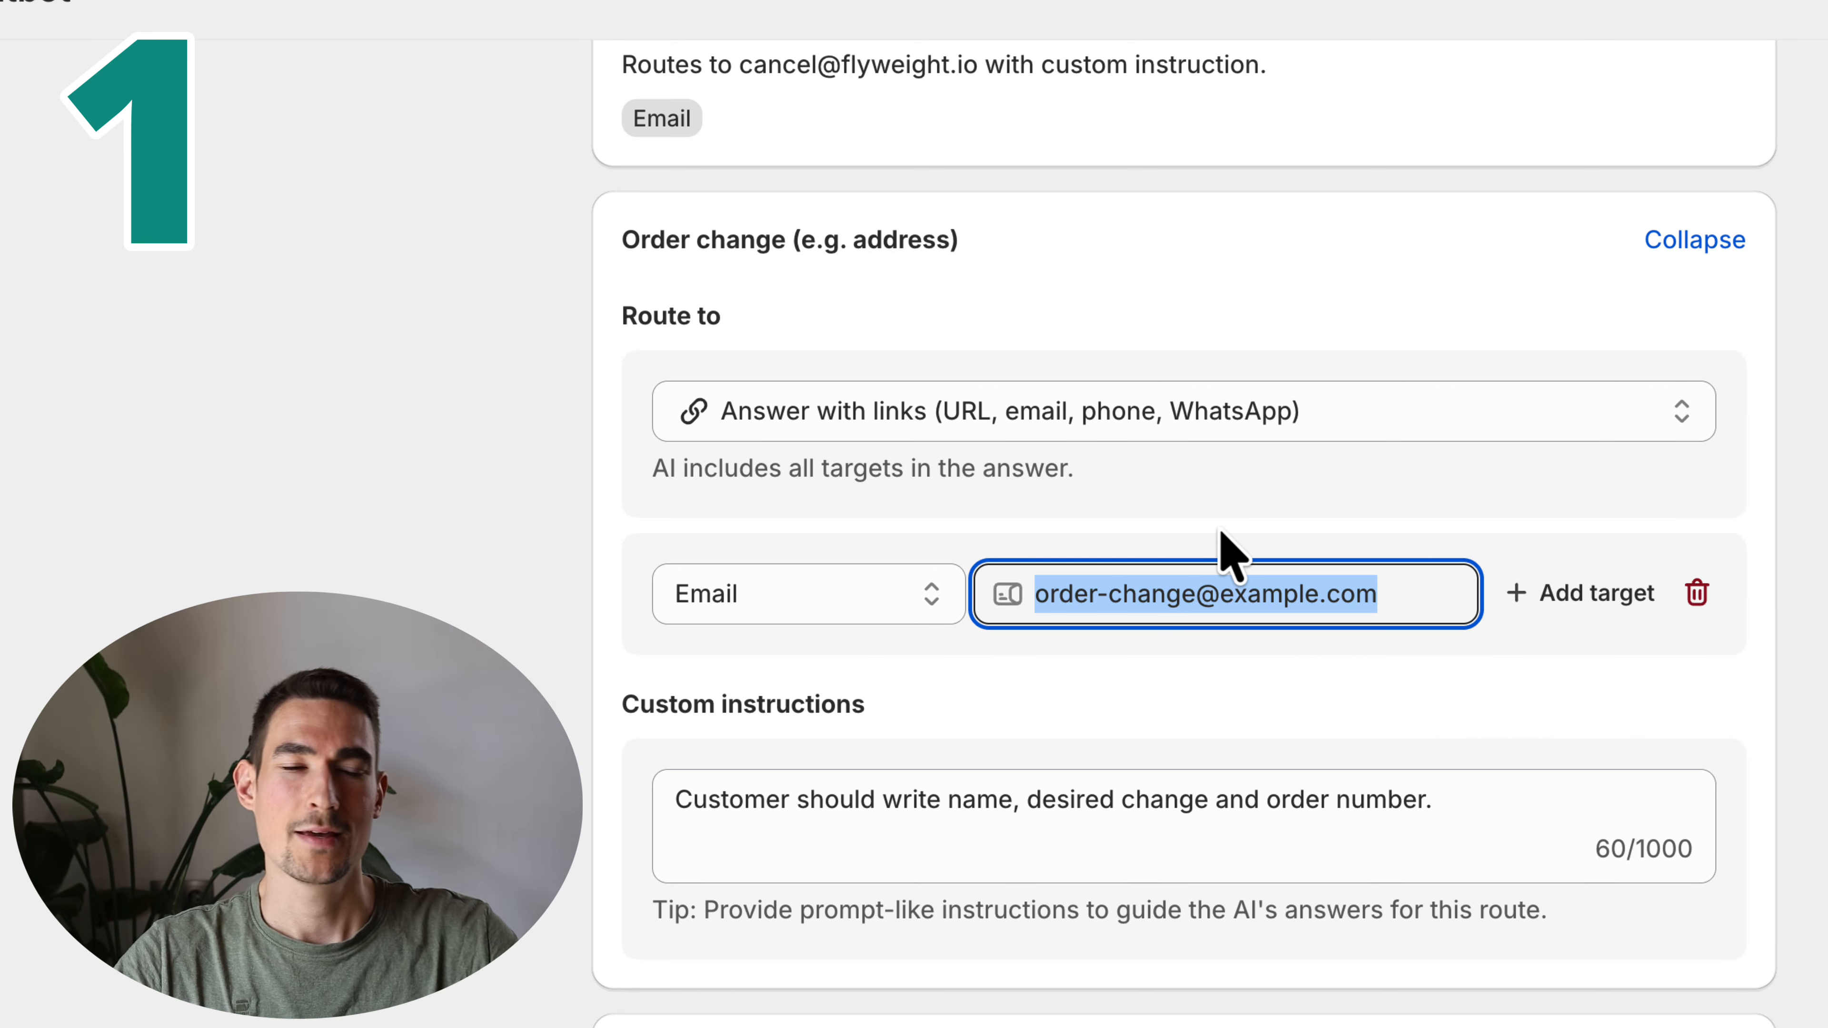
drag(1375, 593, 1049, 594)
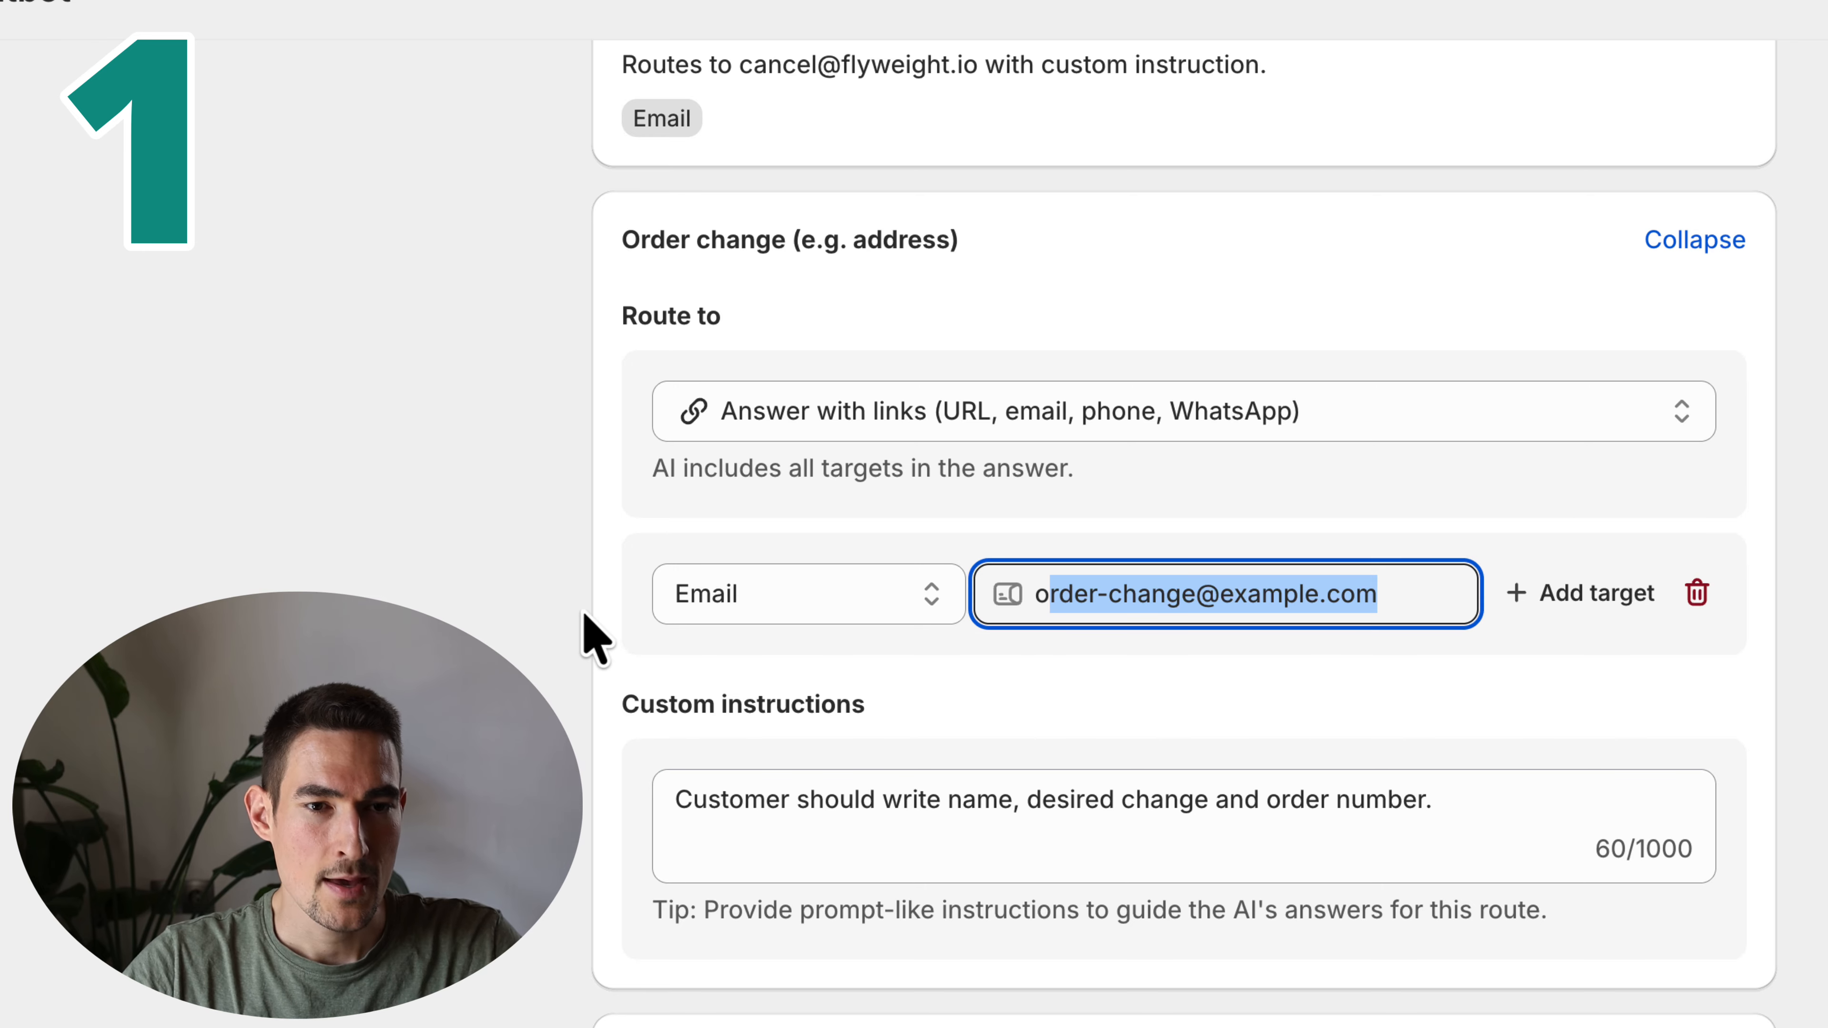
Grant the chatbot write order permission for AI-powered order management and approve the updated data access, including editing orders
scroll(568, 633, down, 5)
scroll(557, 594, up, 15)
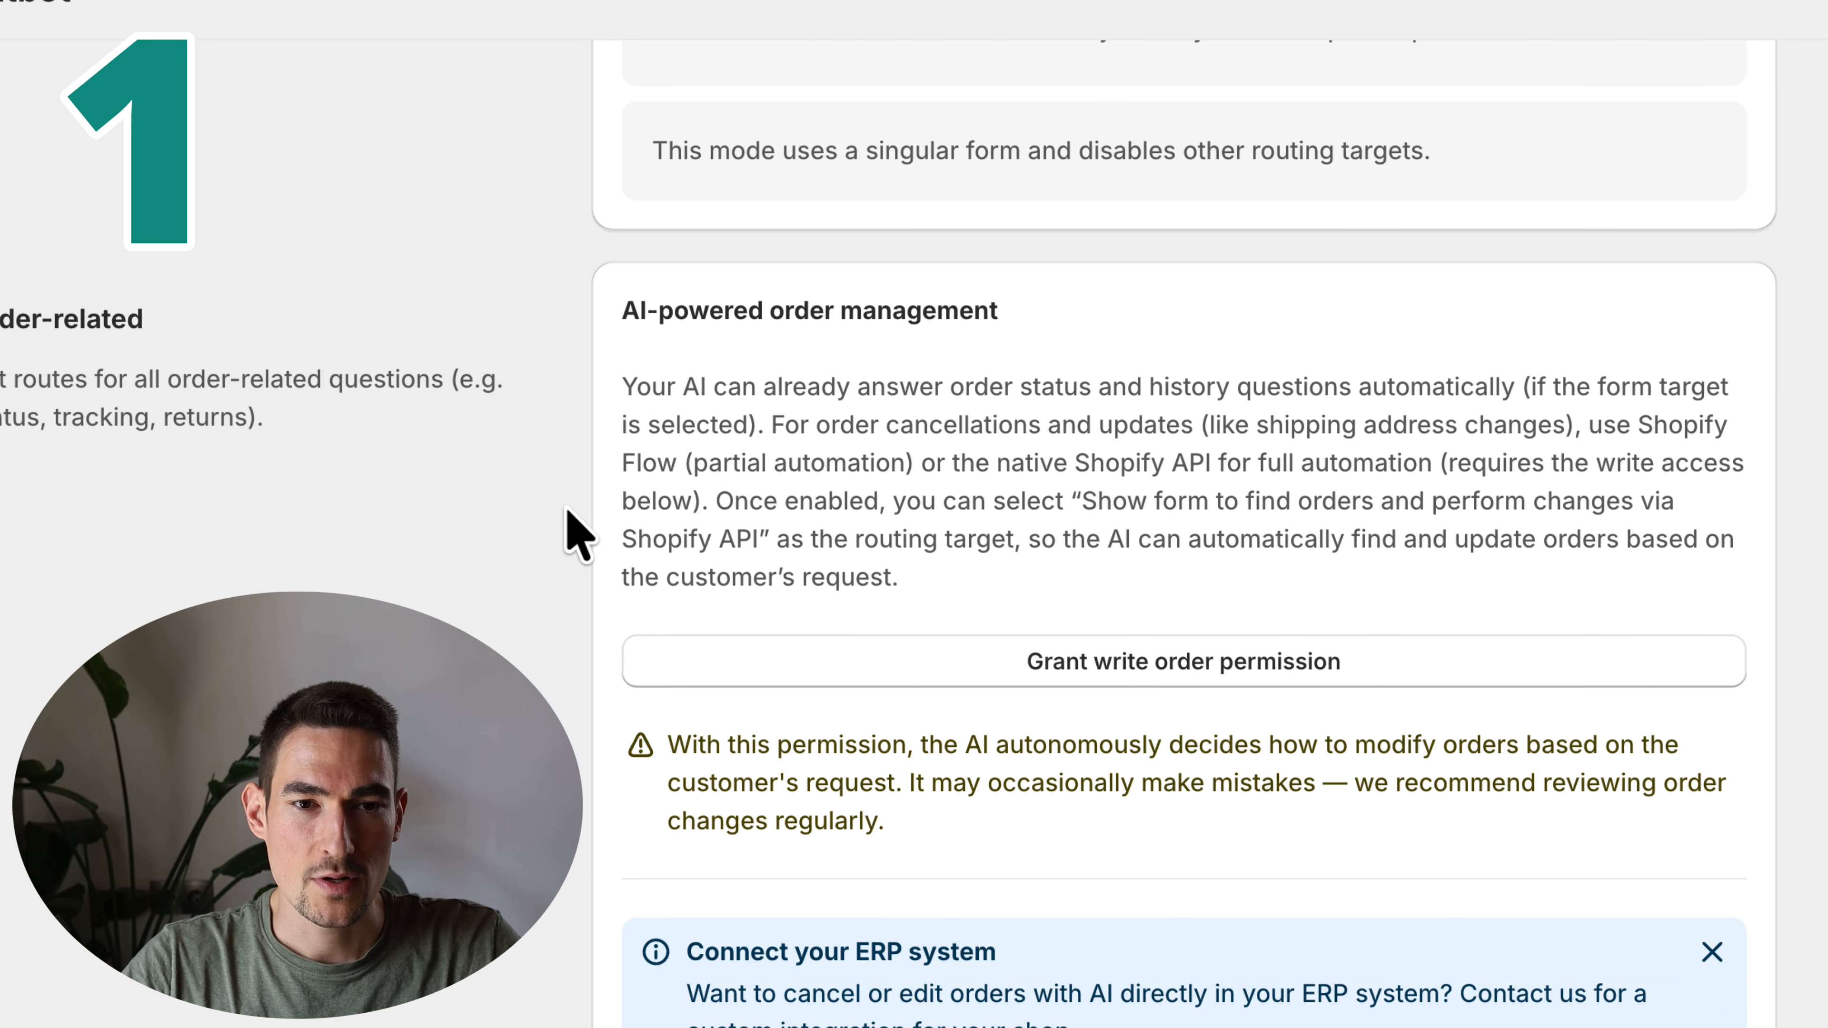
drag(659, 309, 1015, 317)
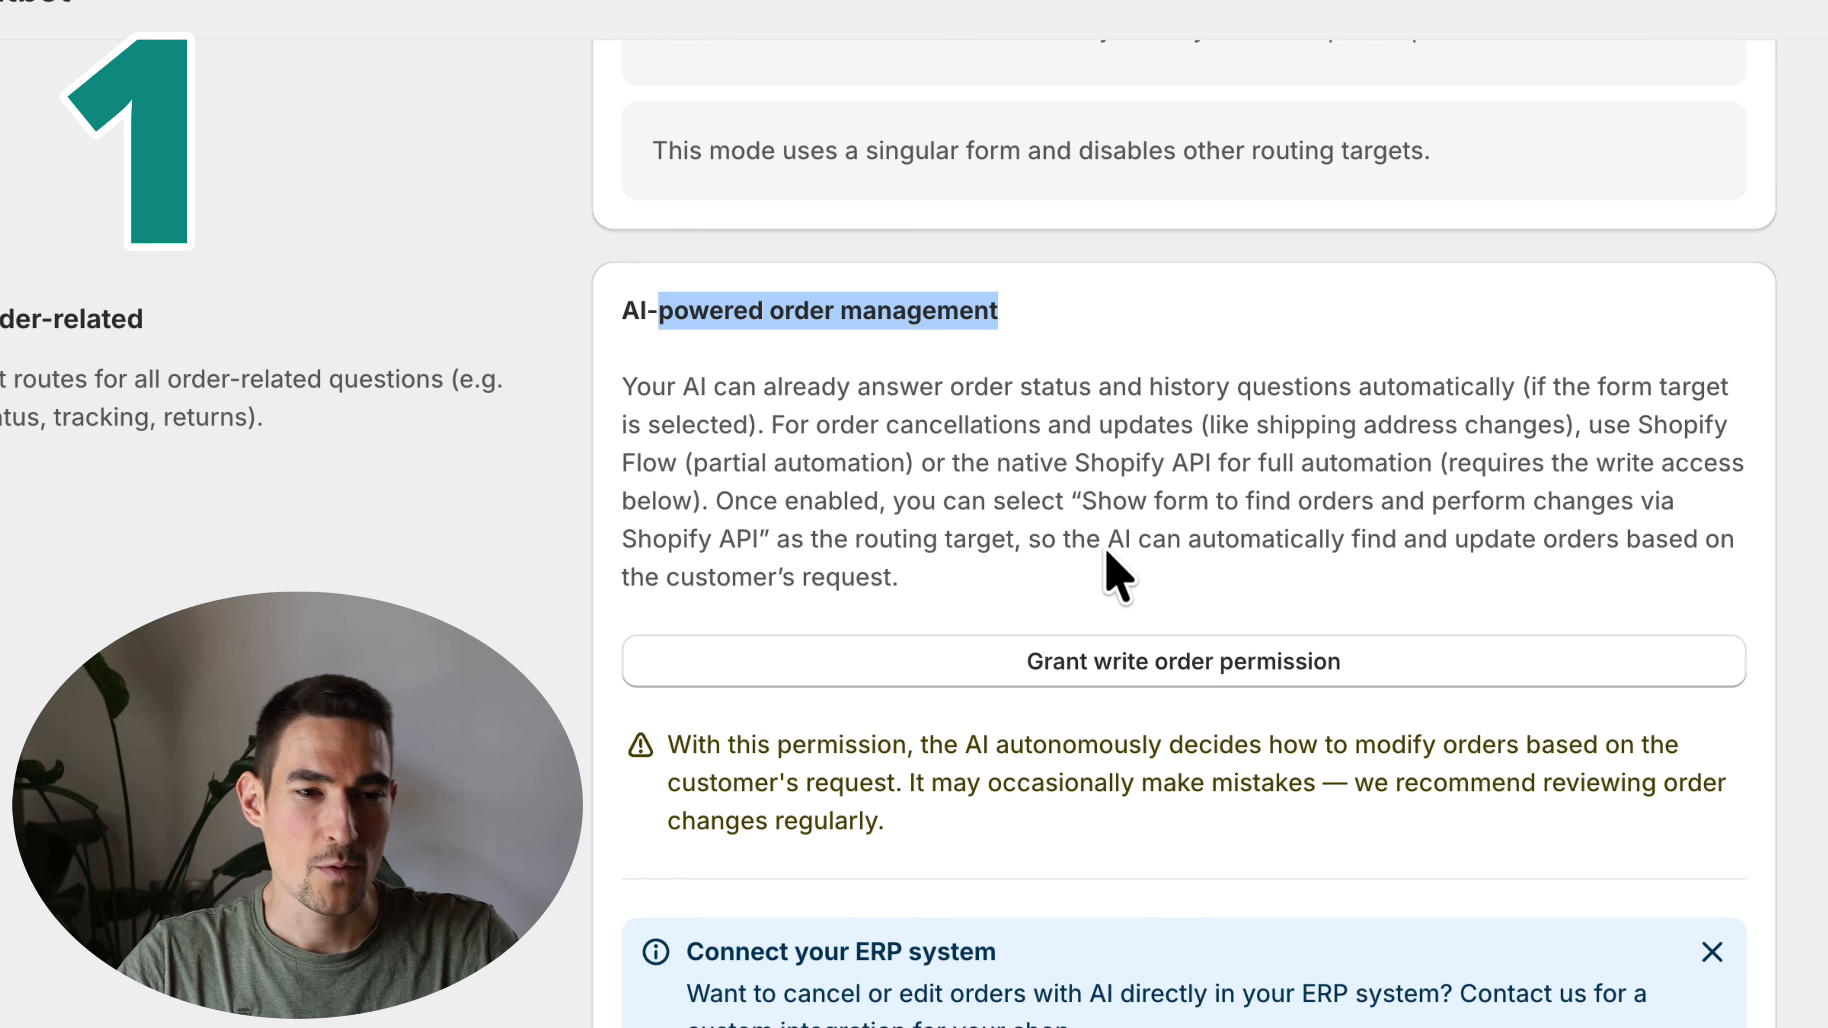
click(1223, 666)
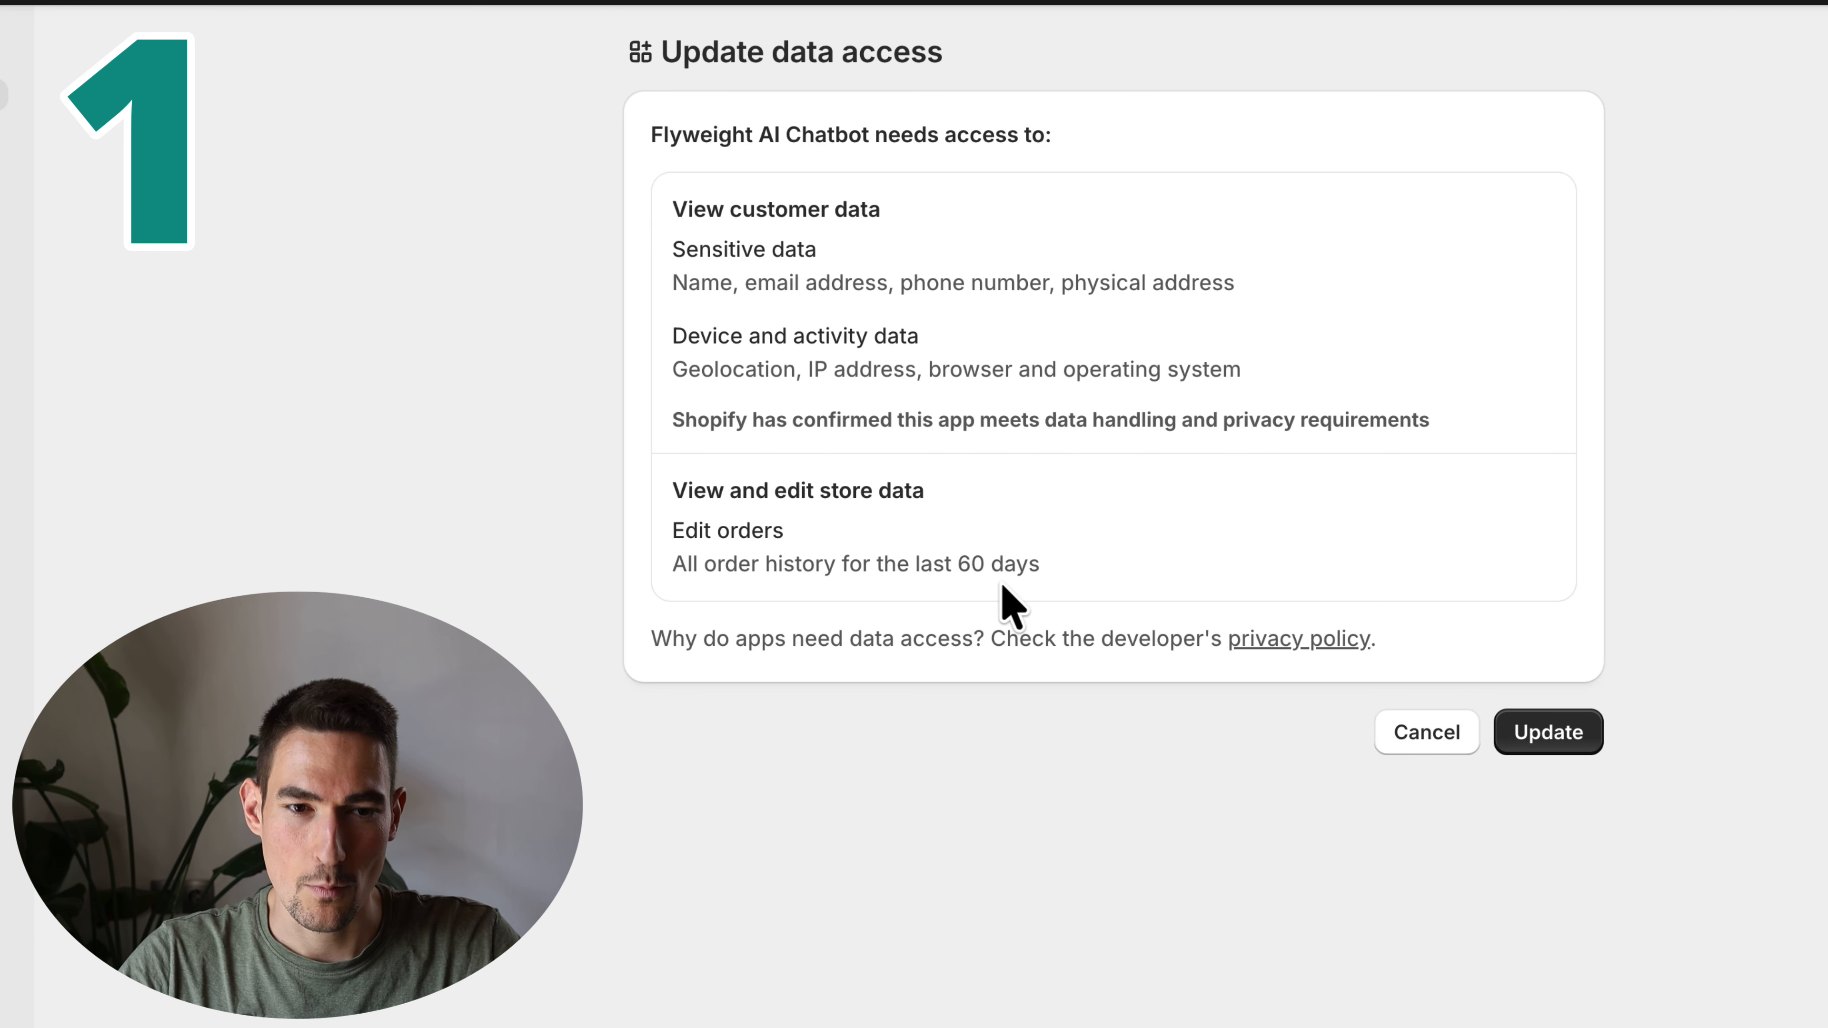
drag(1062, 573, 658, 537)
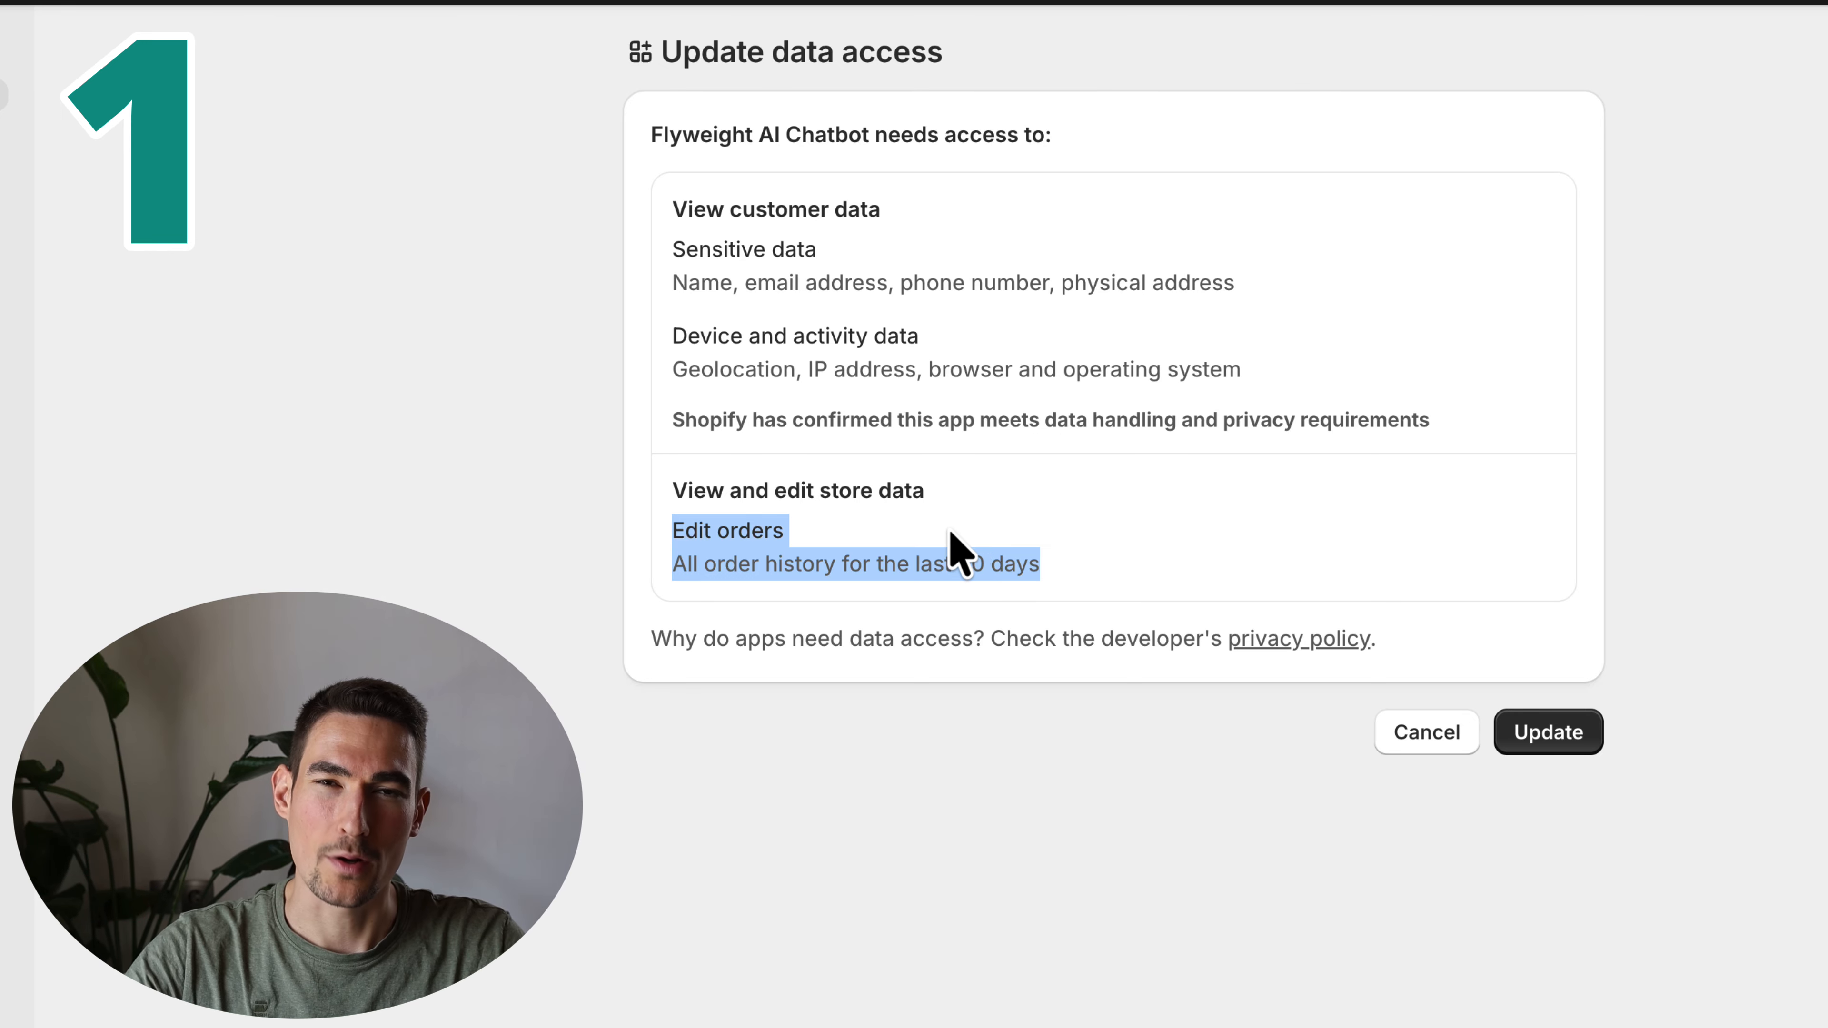
click(1548, 742)
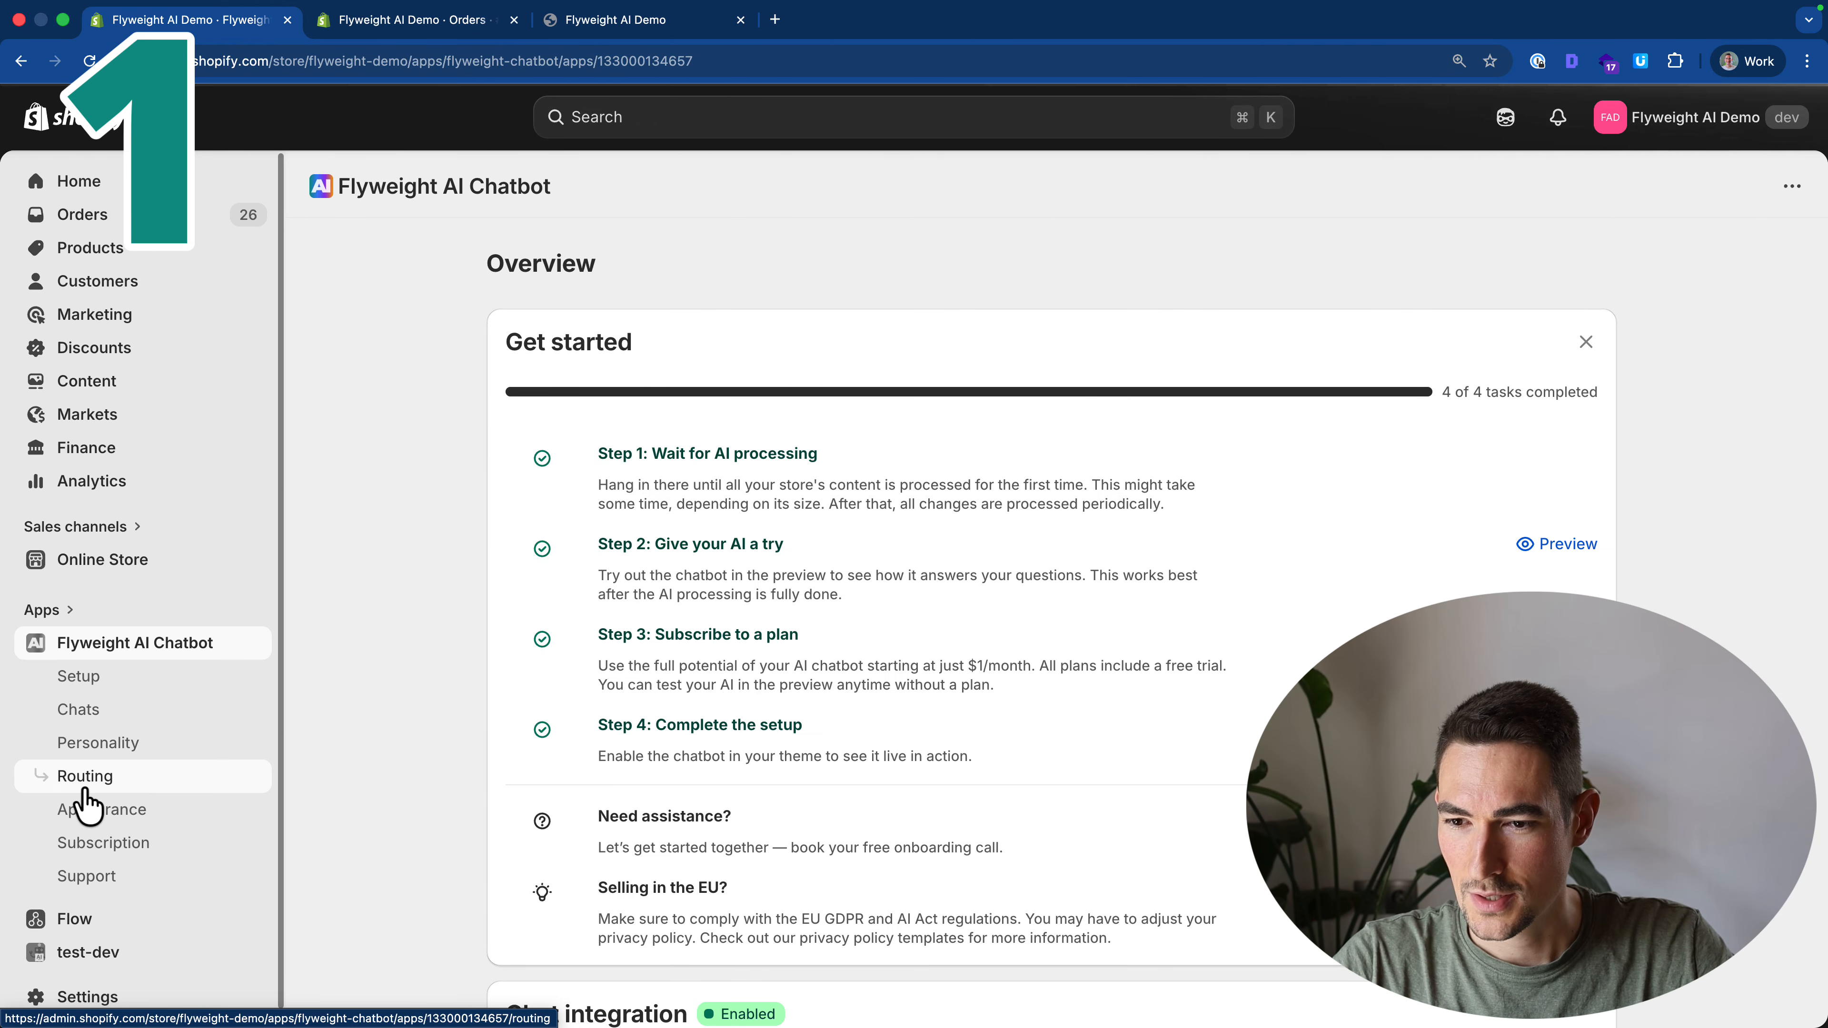
Set the Order change (e.g. address) route in the chatbot's Routing settings to "Show form to find orders and perform changes via Shopify API"
click(85, 788)
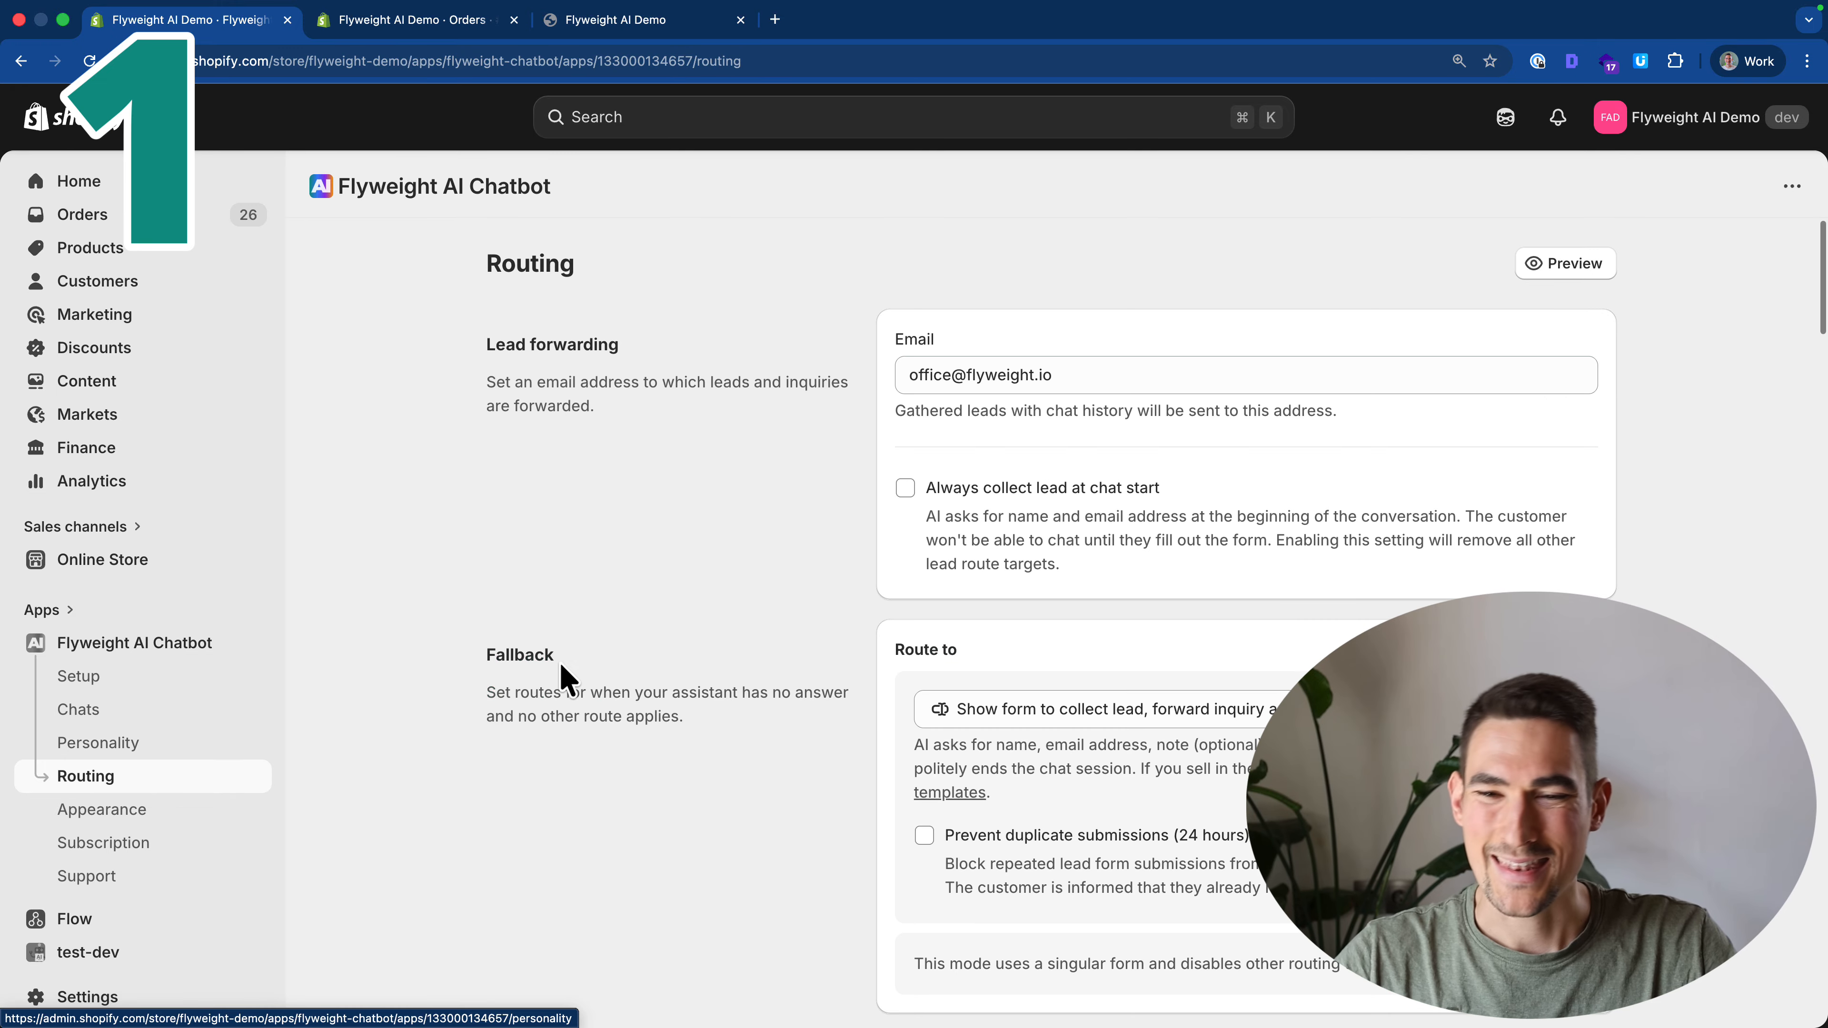
scroll(691, 633, down, 5)
scroll(662, 620, down, 10)
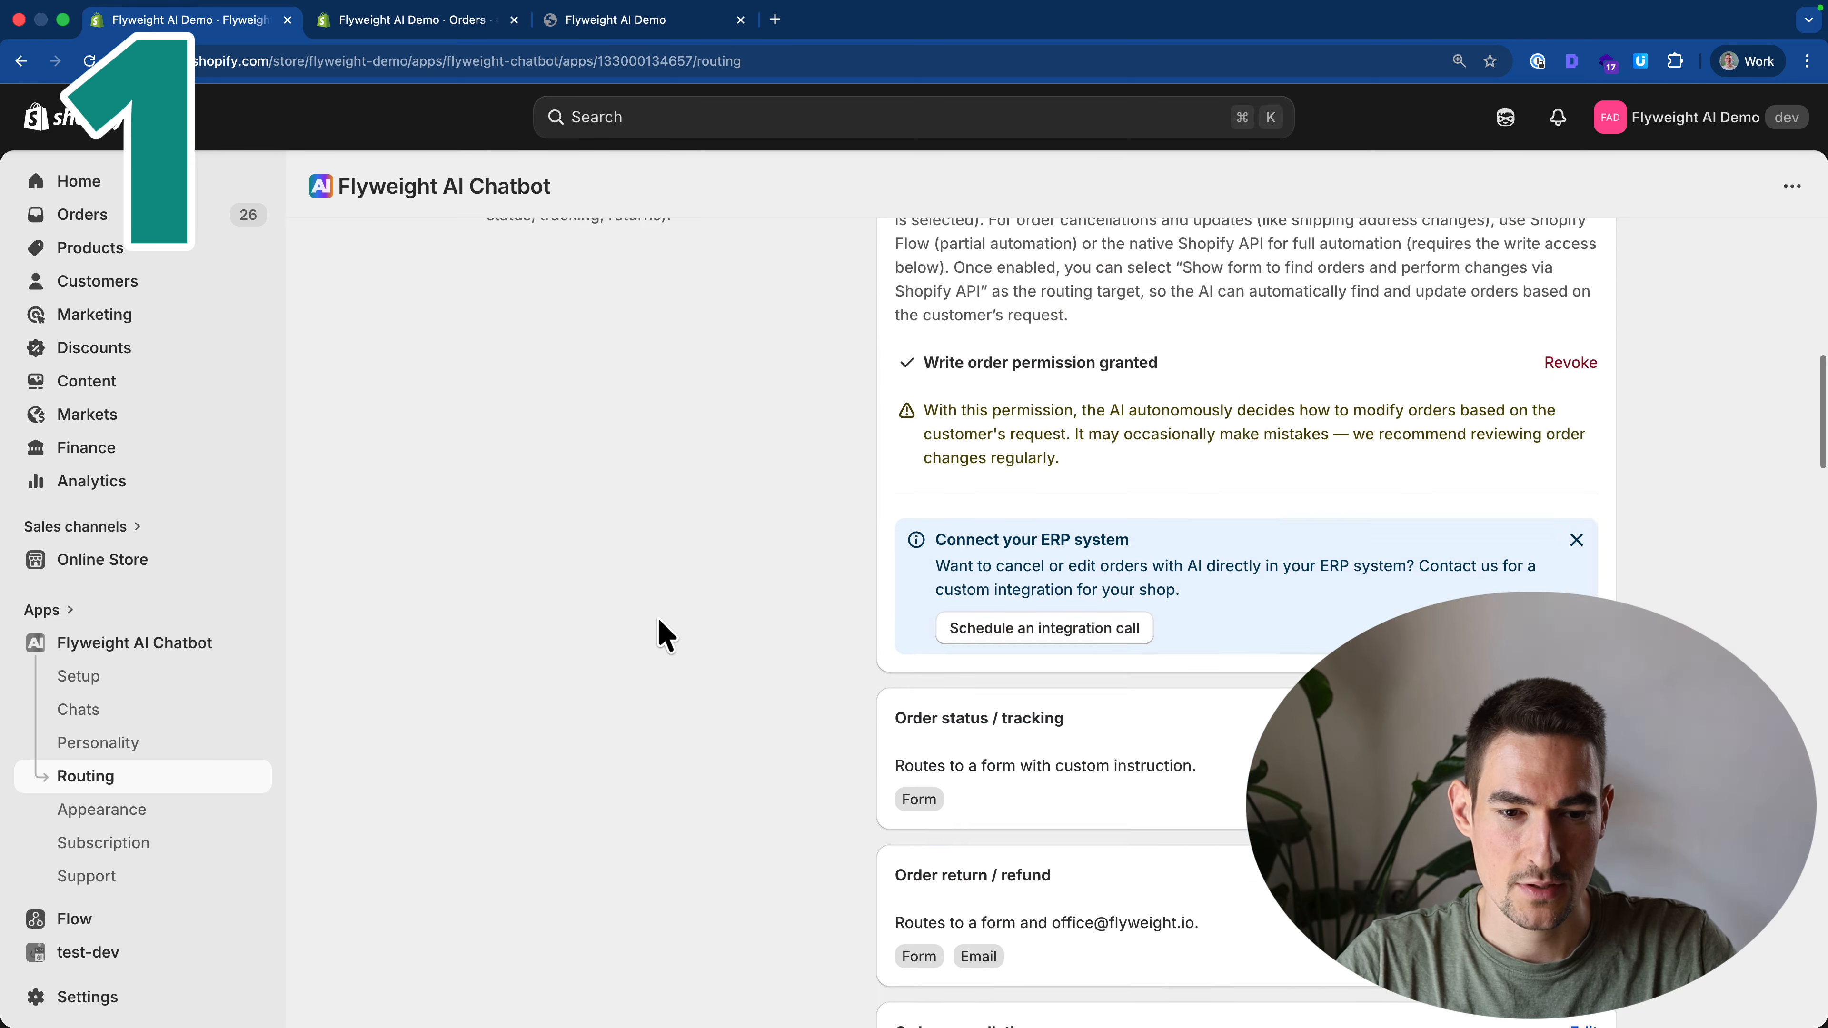
click(1582, 702)
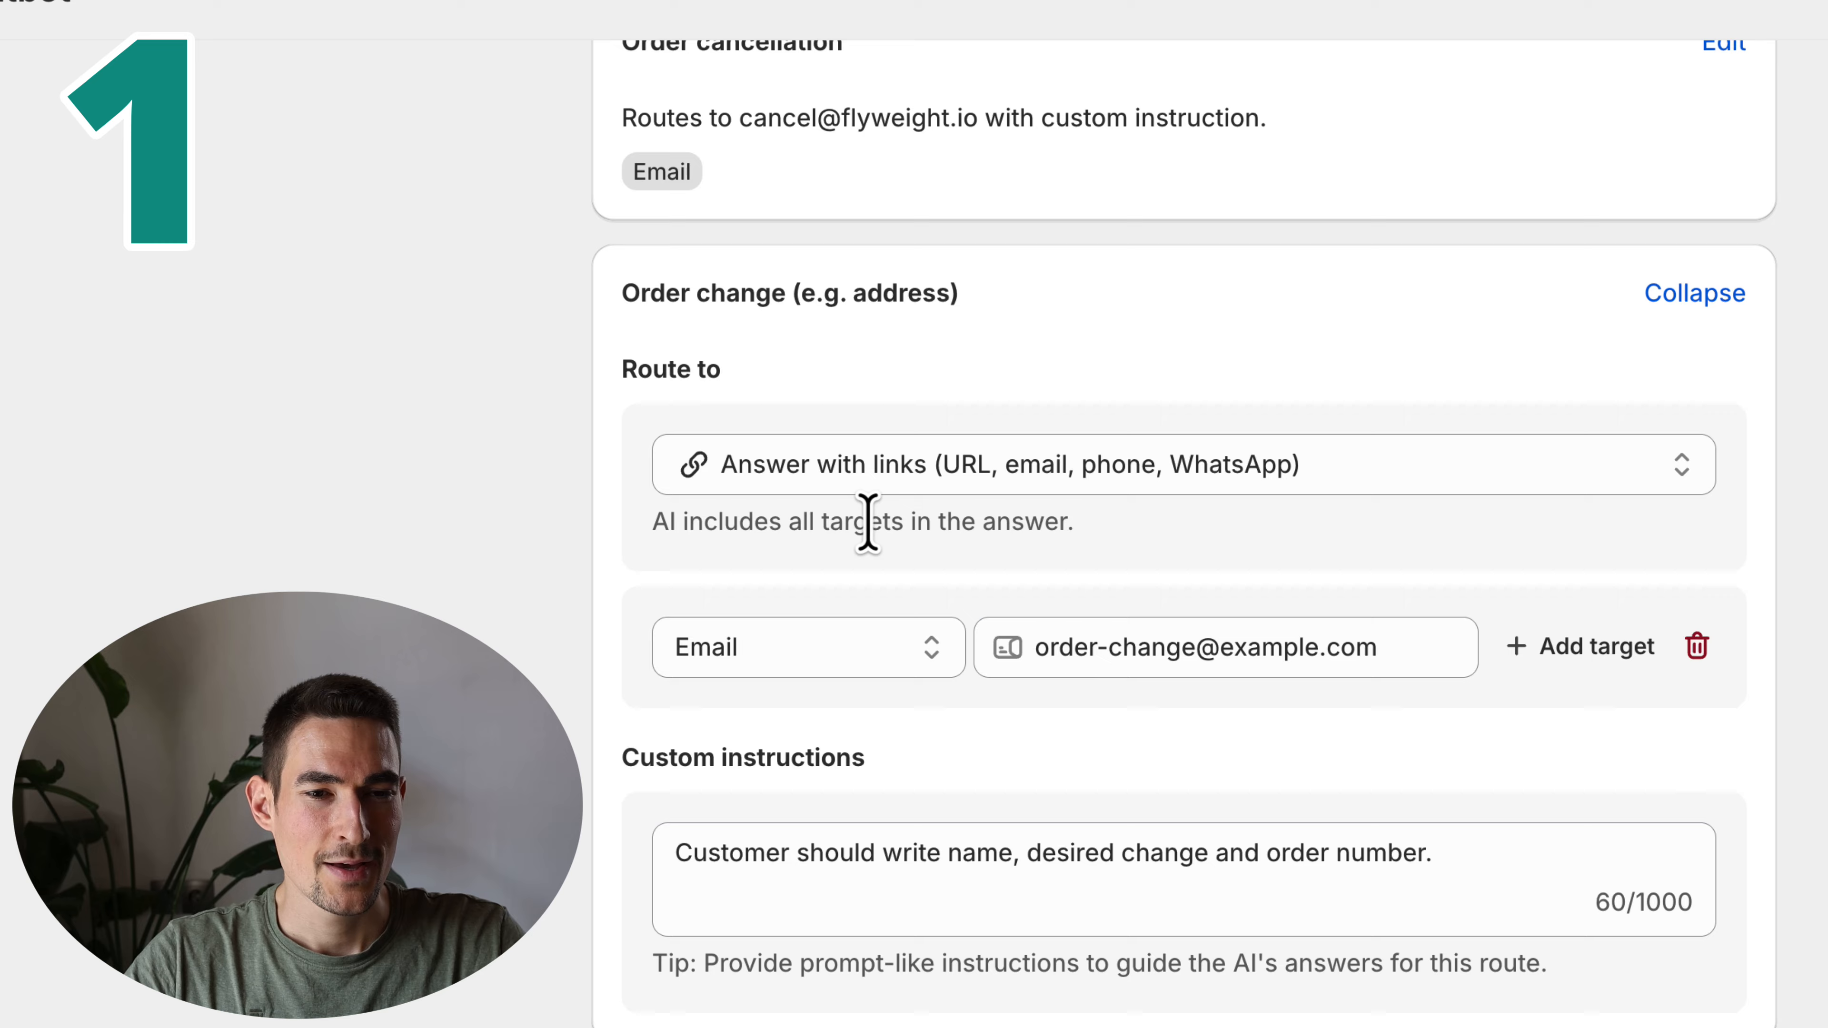
click(914, 479)
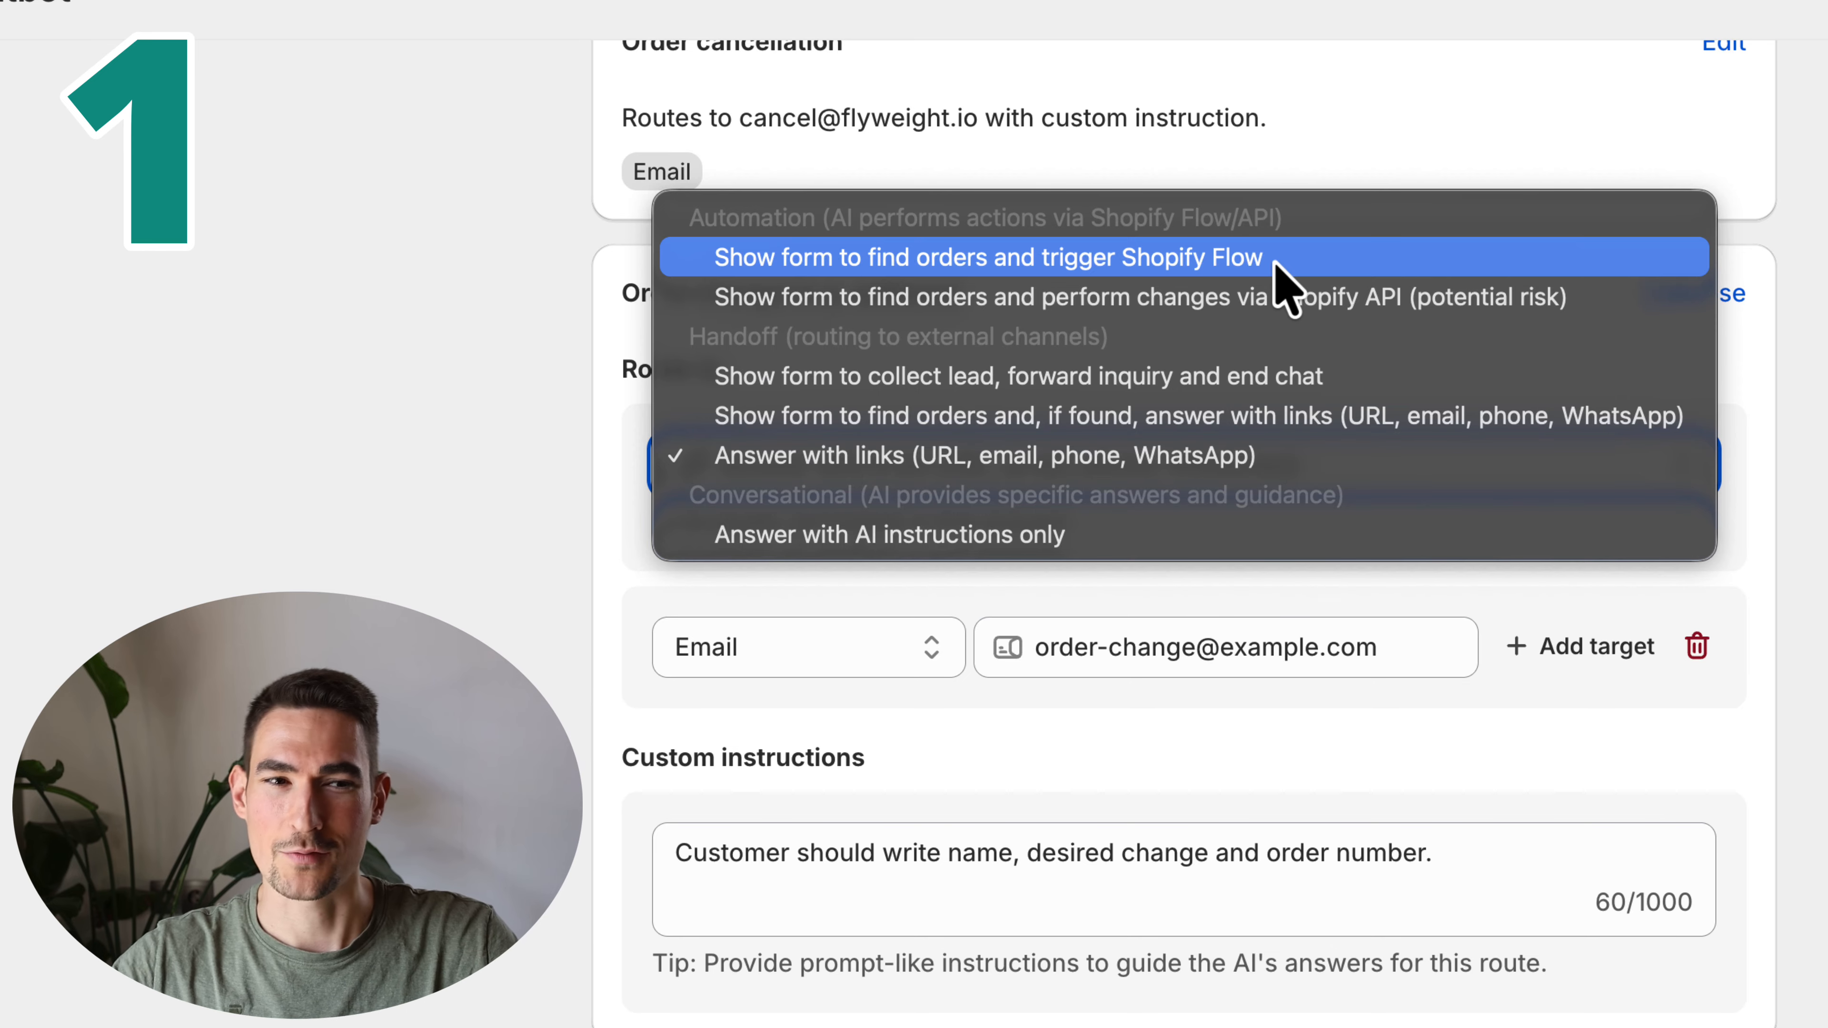
click(1309, 302)
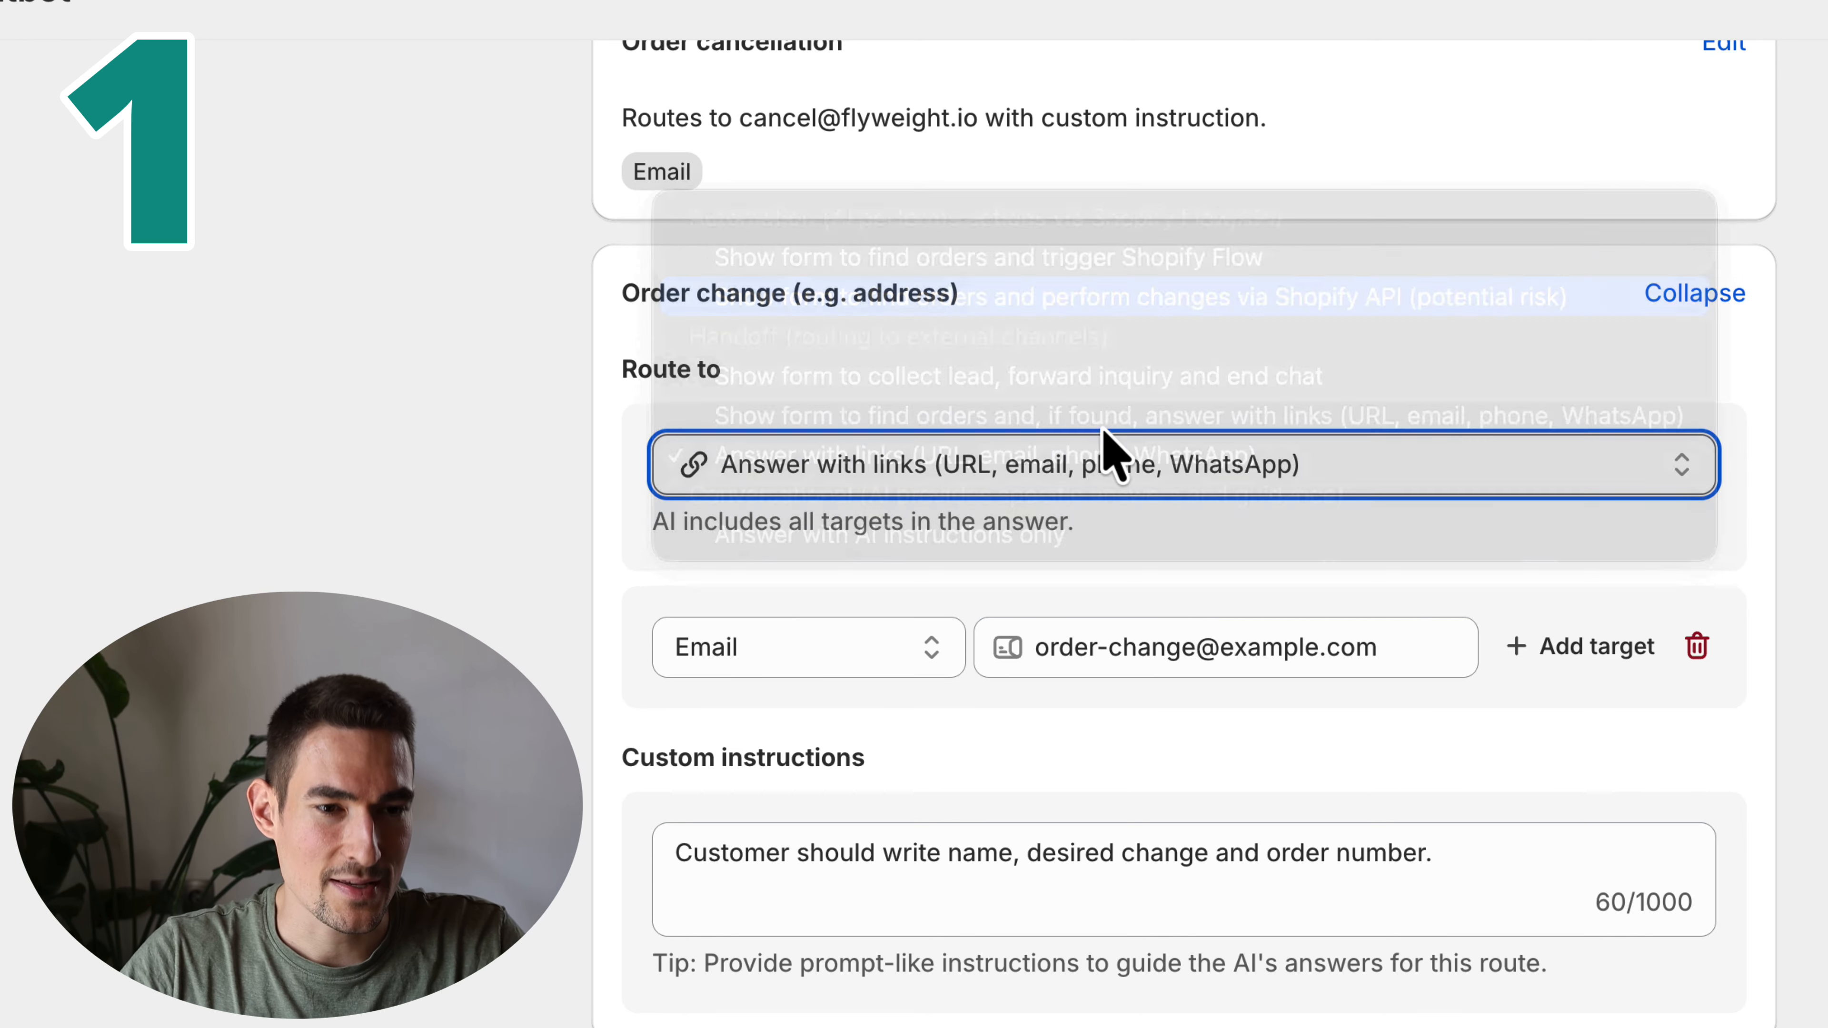
Choose Email + ZIP/City as the form fields for the Order change route
scroll(806, 502, down, 4)
click(812, 506)
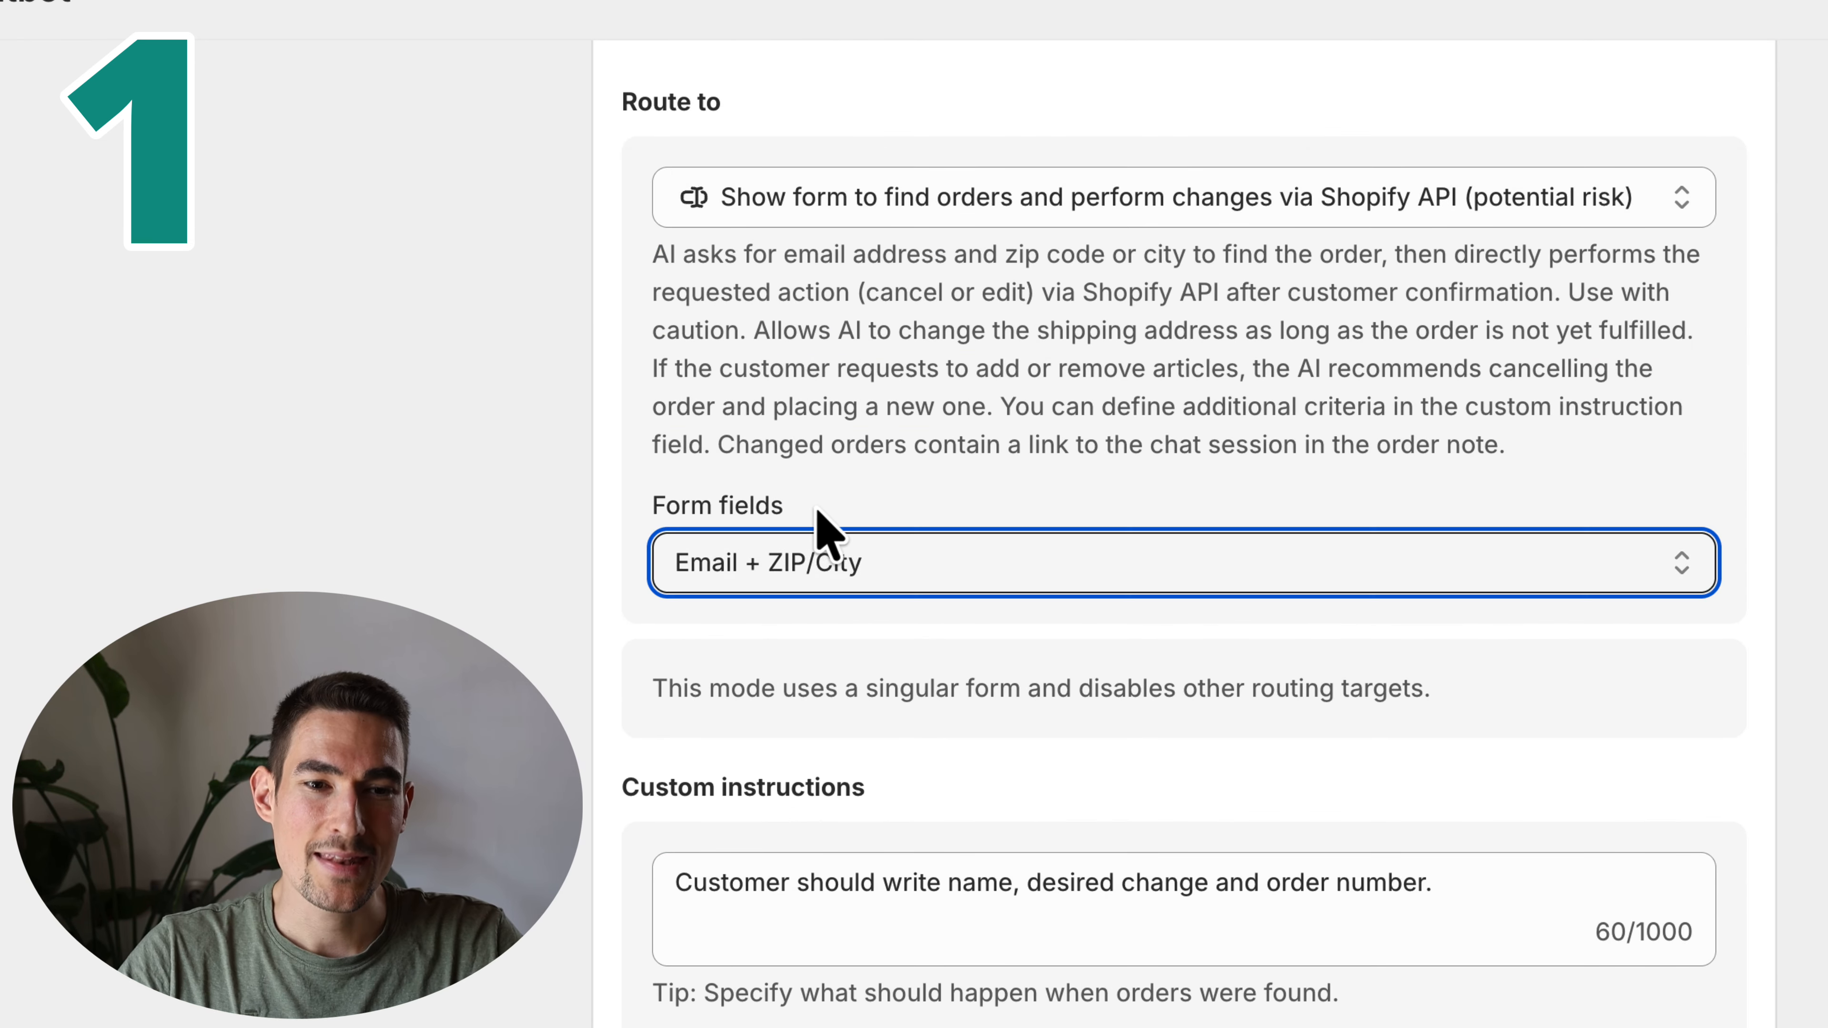
drag(812, 506, 569, 517)
scroll(1036, 299, down, 1)
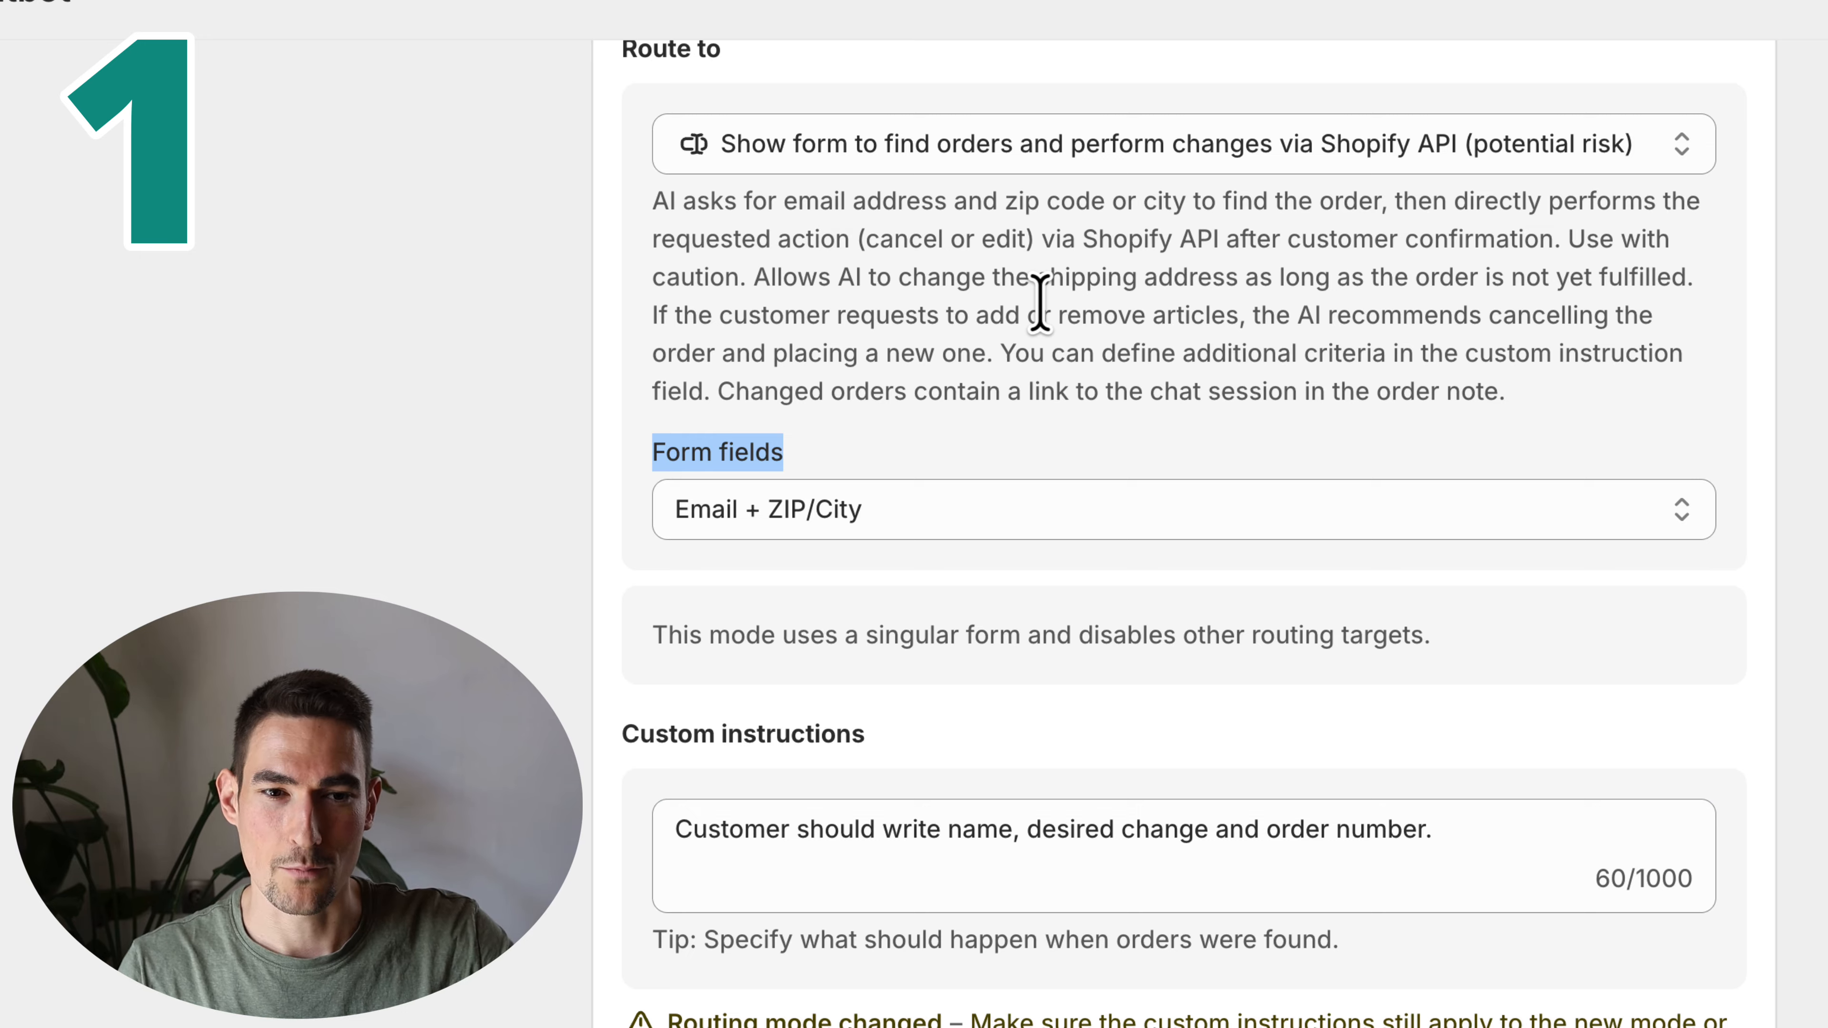
click(845, 515)
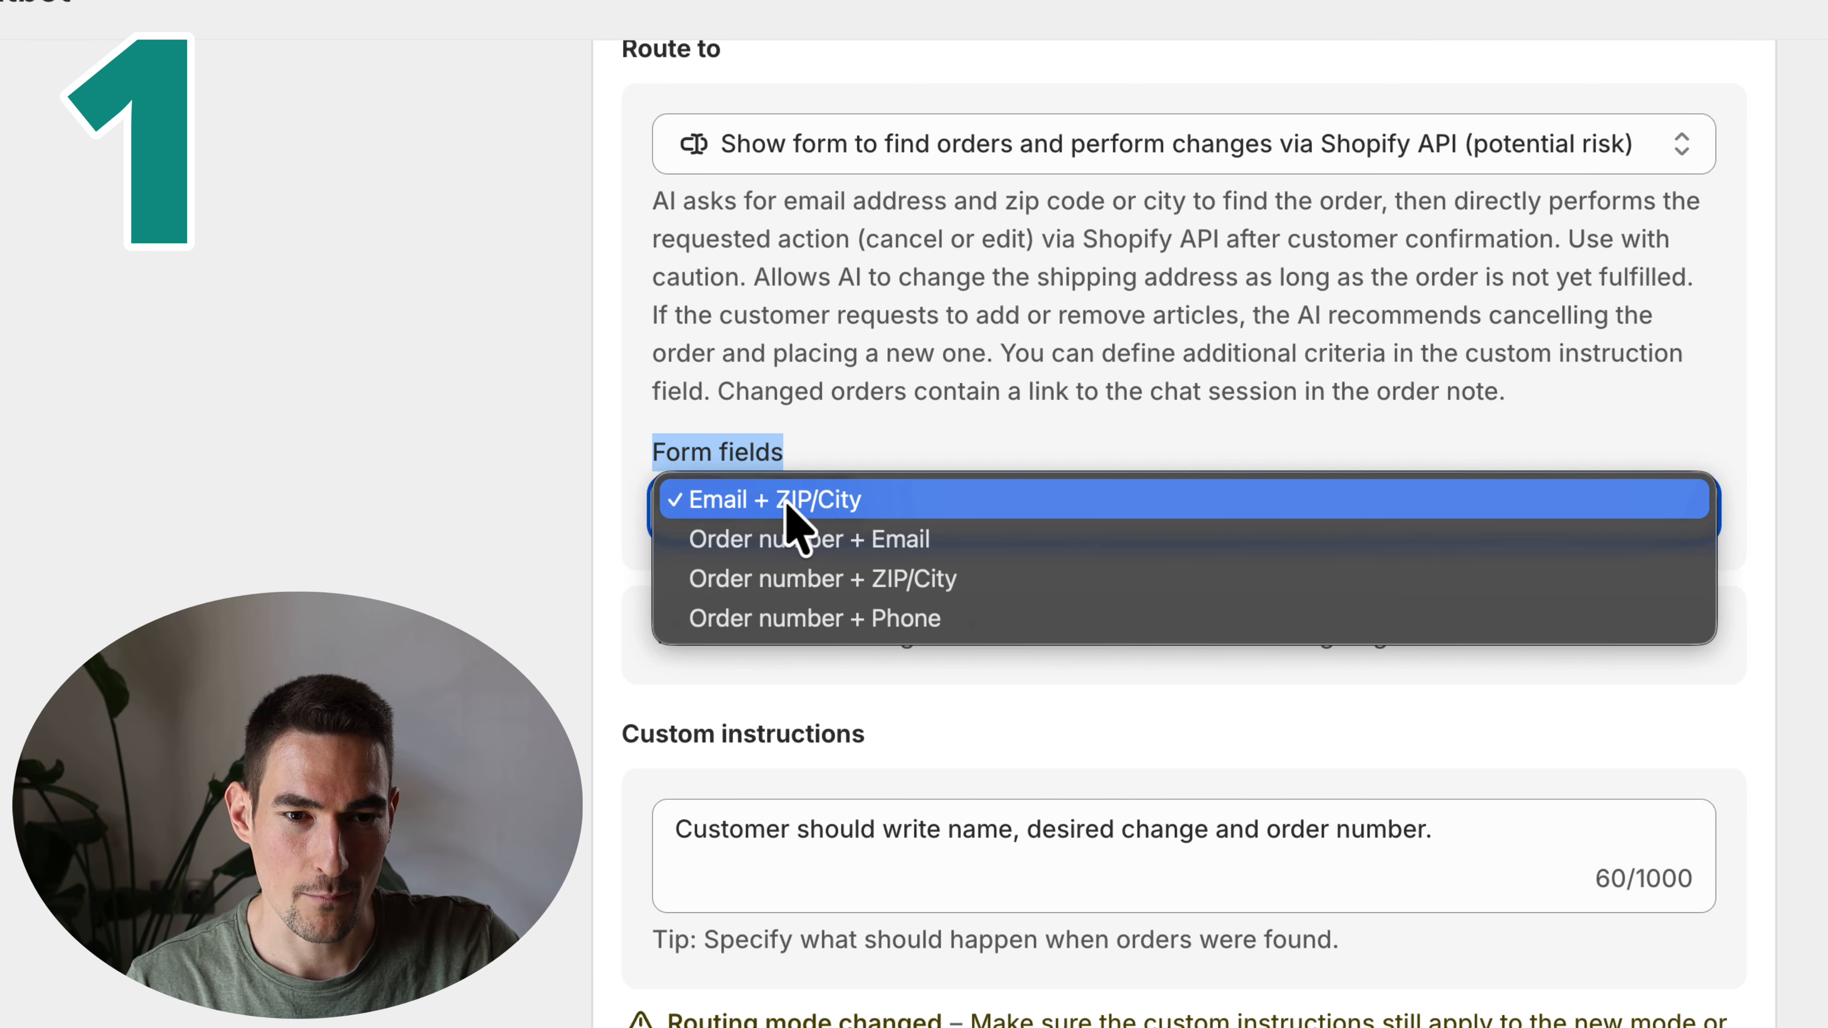
click(890, 504)
scroll(747, 768, down, 1)
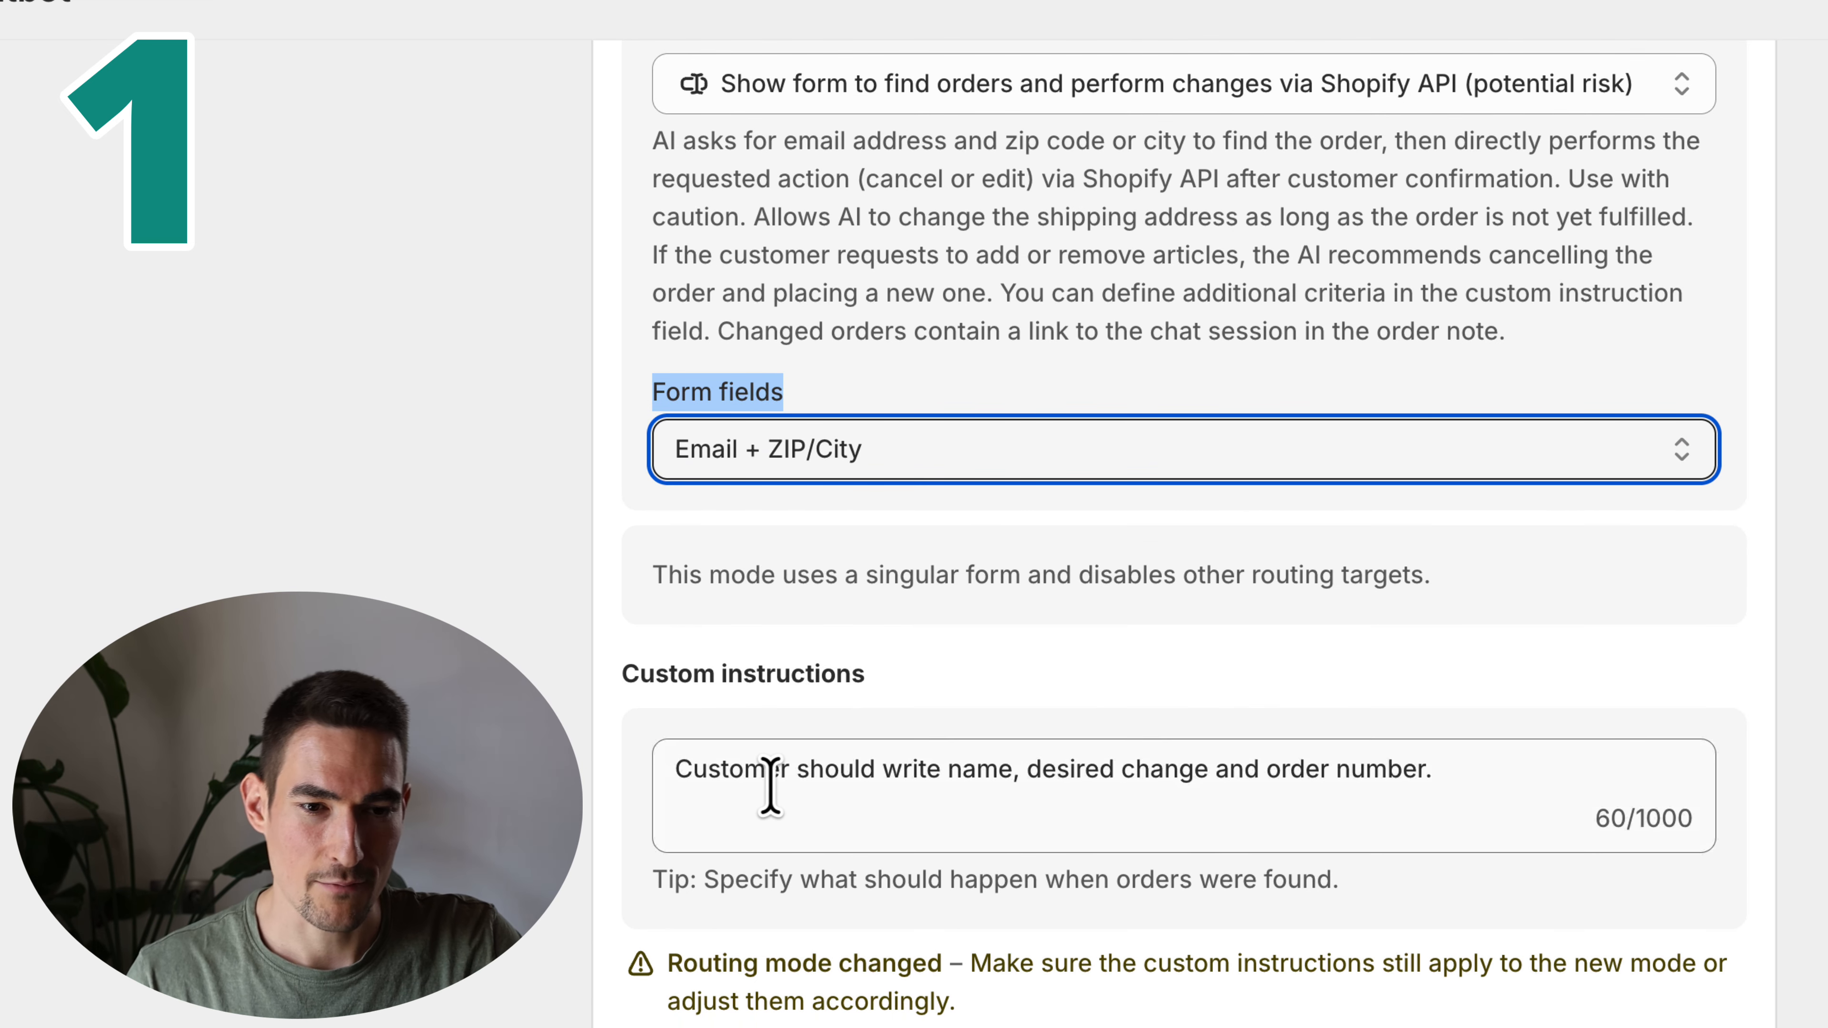
Clear the Order change route's custom instructions and save the routing settings
click(742, 785)
key(ctrl+a)
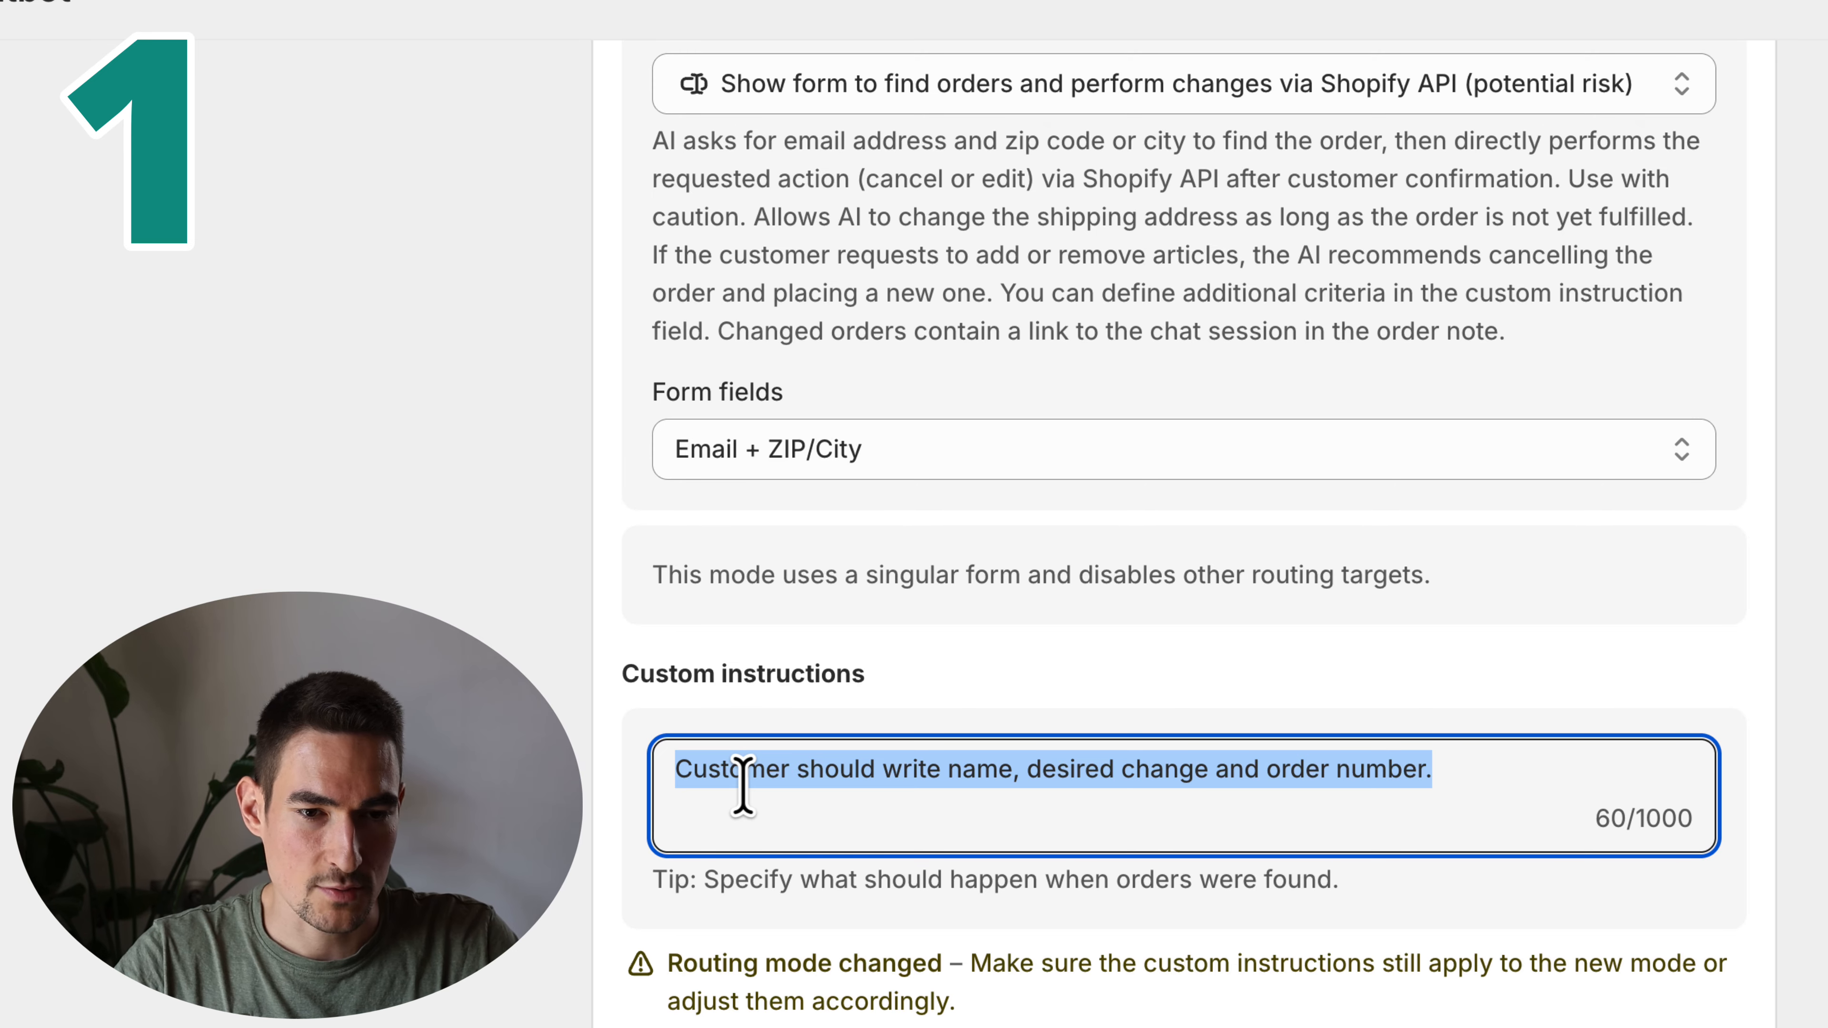
key(BackSpace)
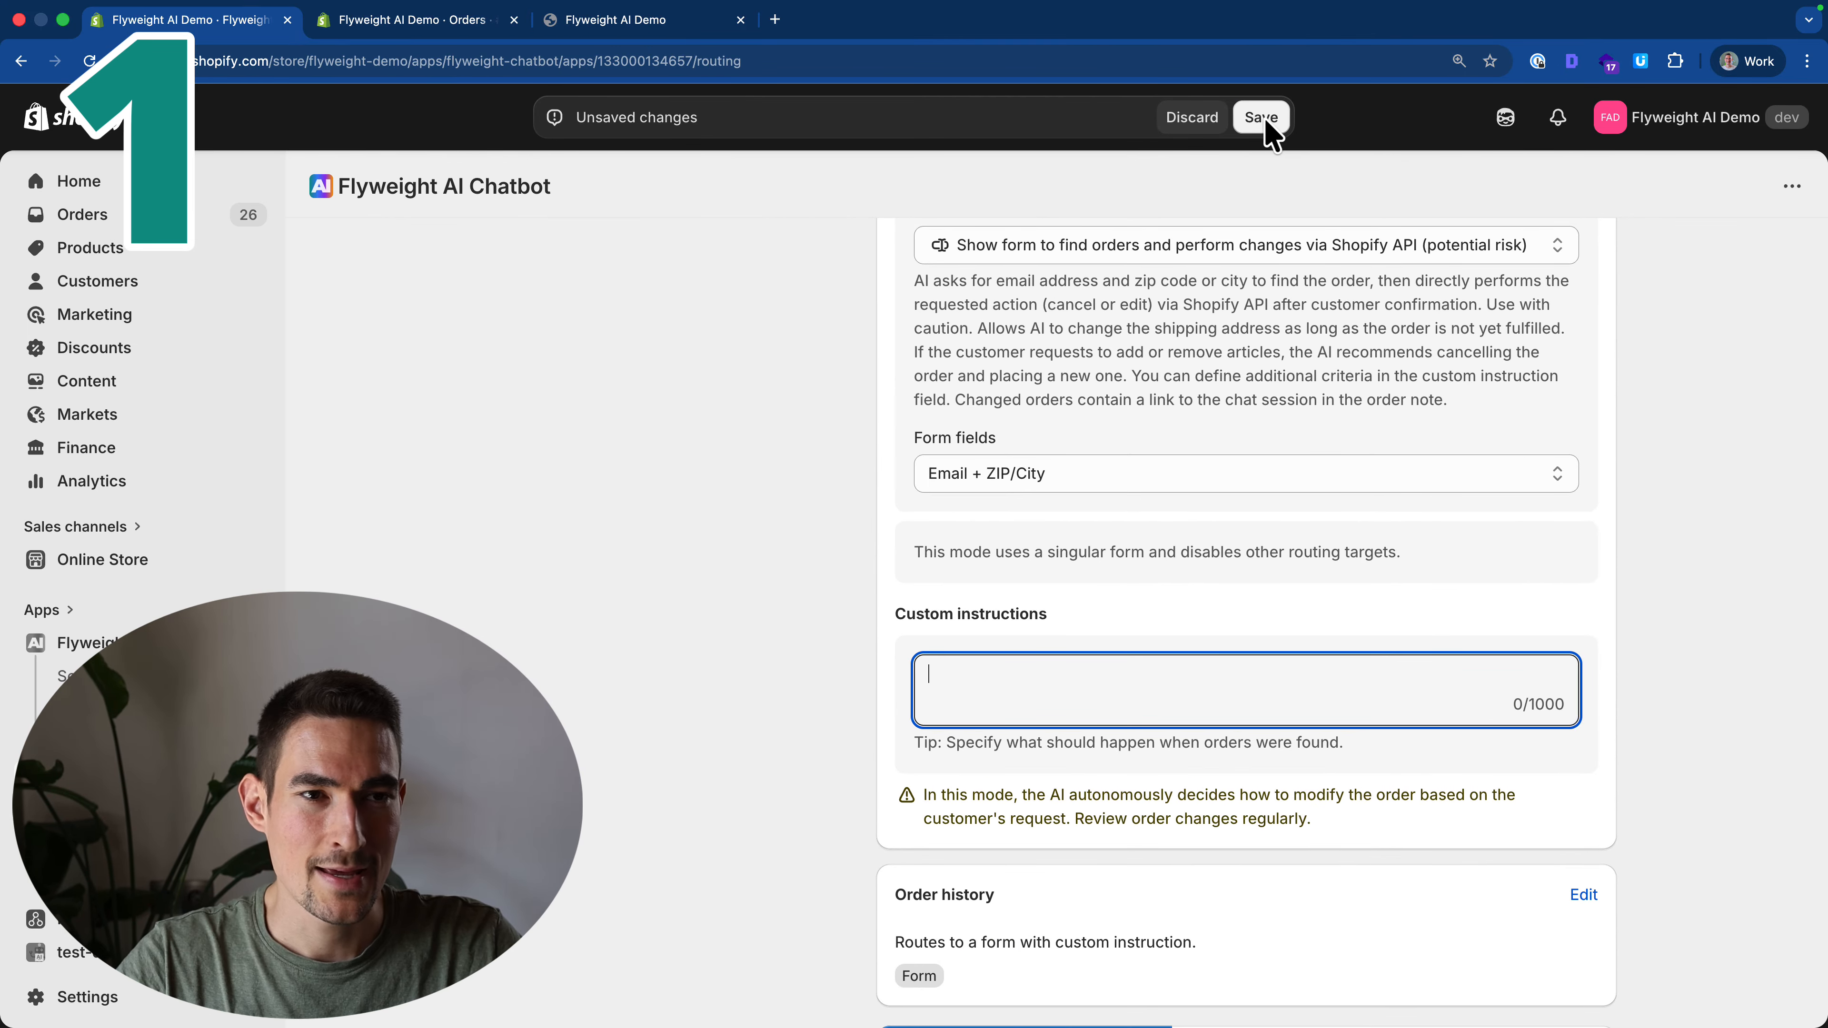
click(1265, 121)
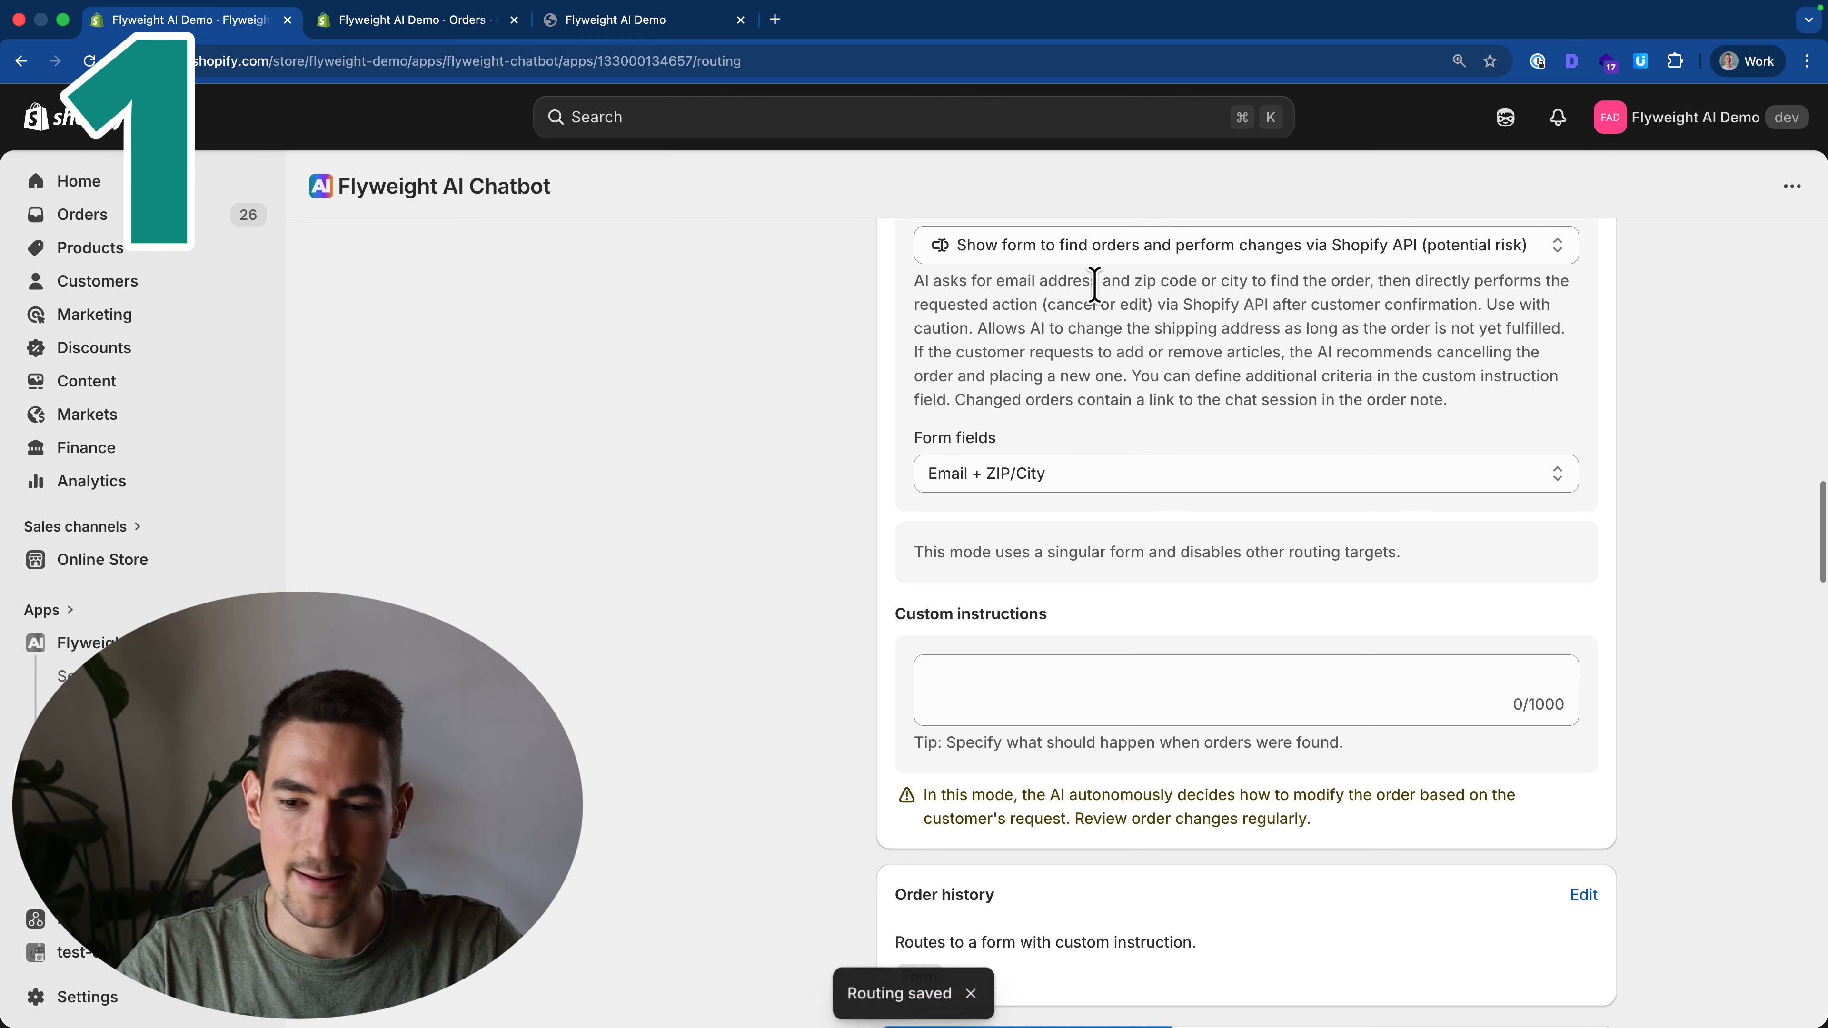
Open the chat assistant in the demo storefront and send the message "i forgot to include my house number"
click(645, 21)
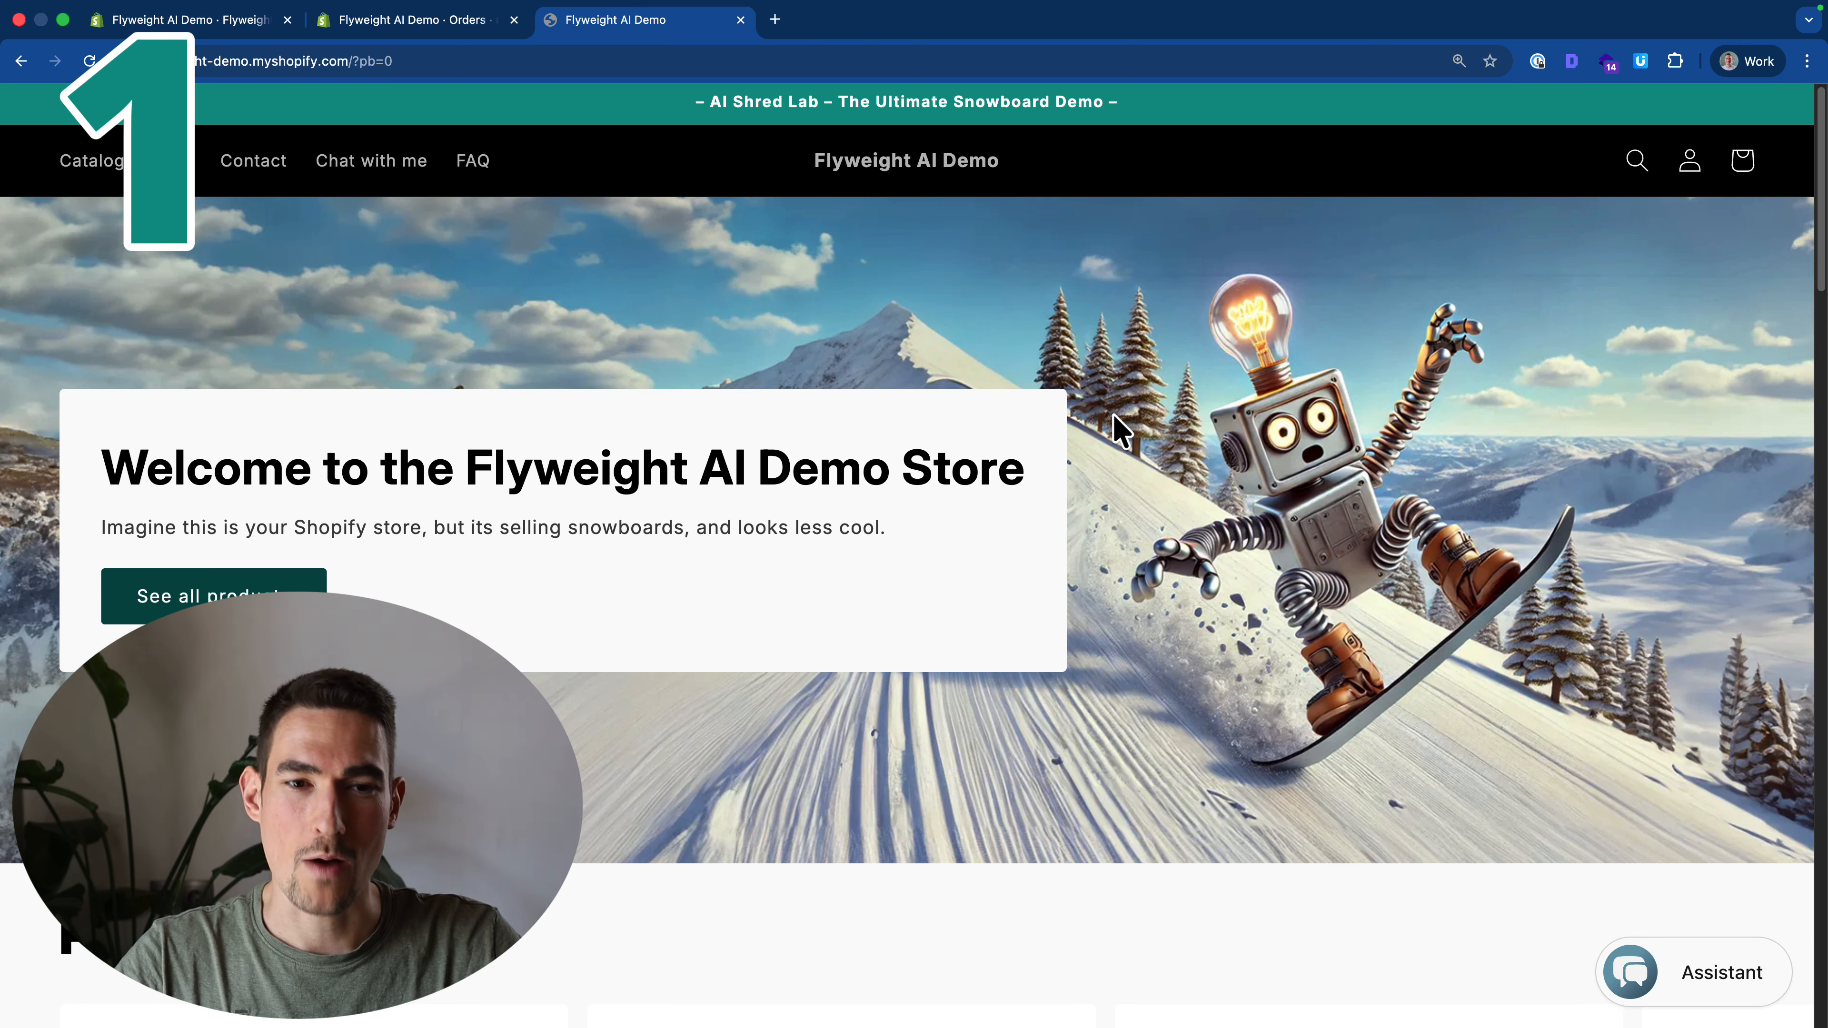
click(1659, 957)
click(1326, 944)
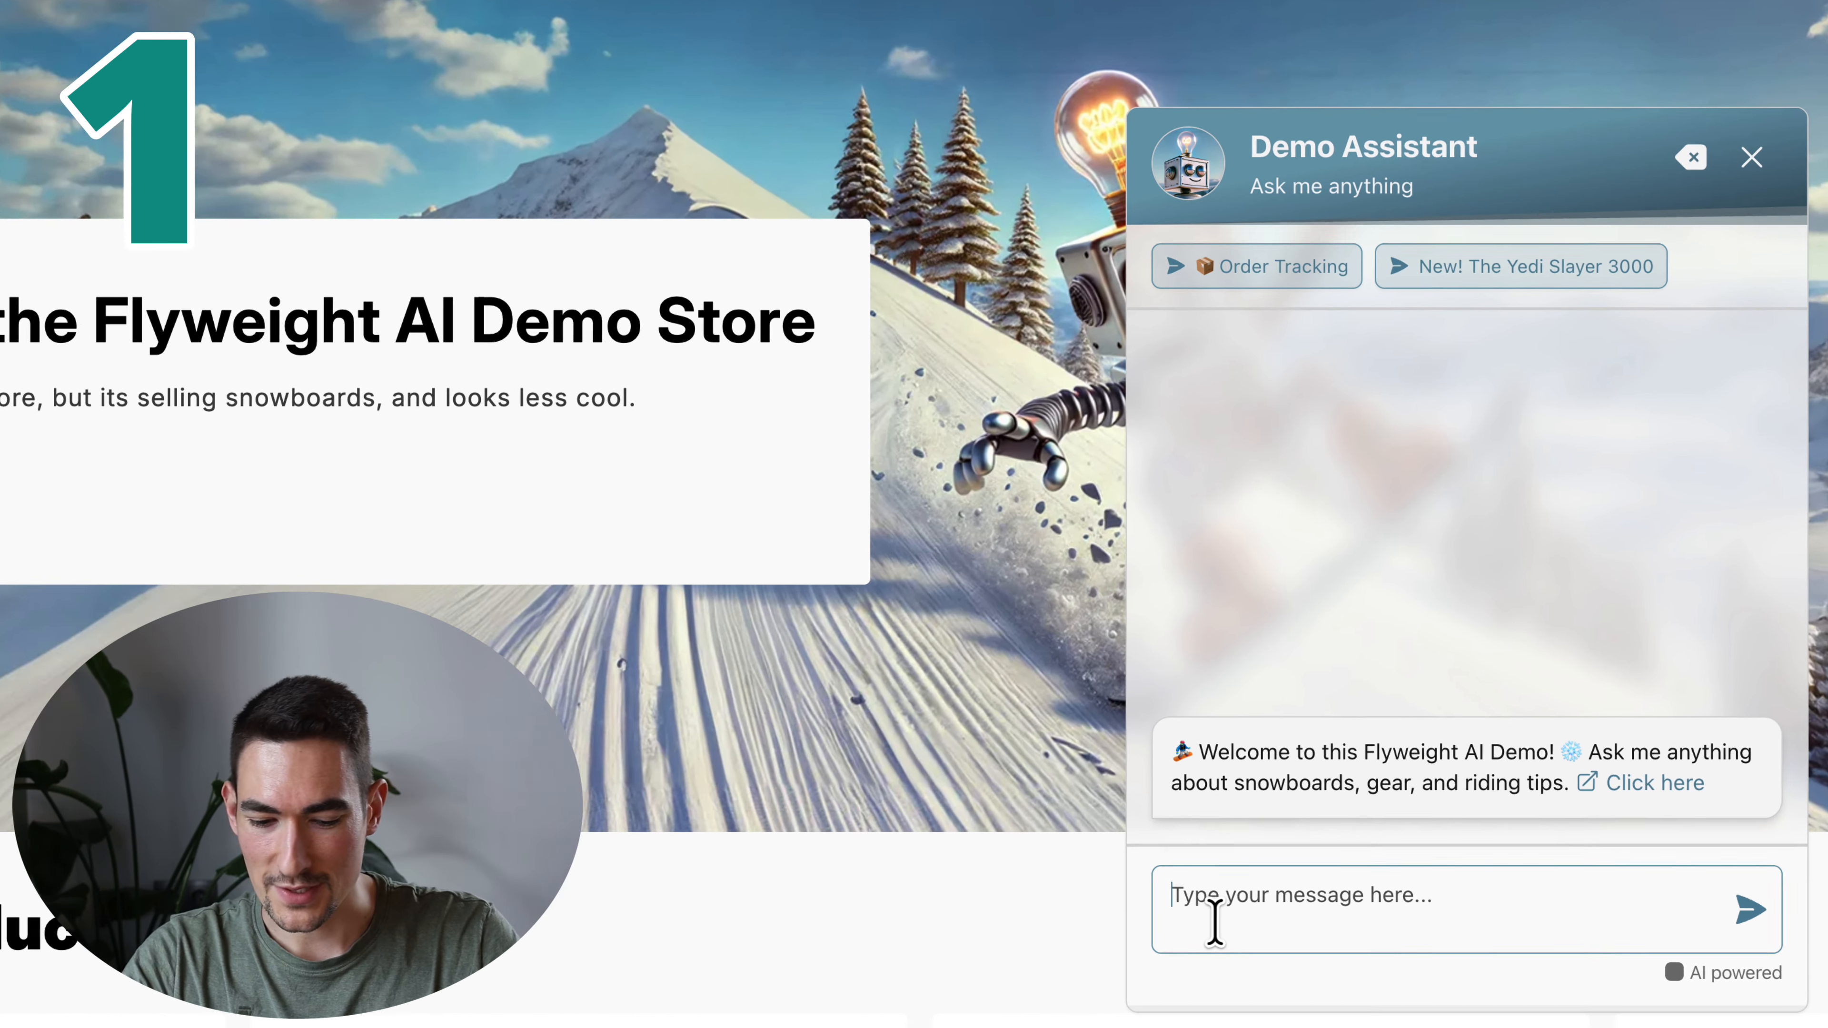
text(i forgot to include my hou)
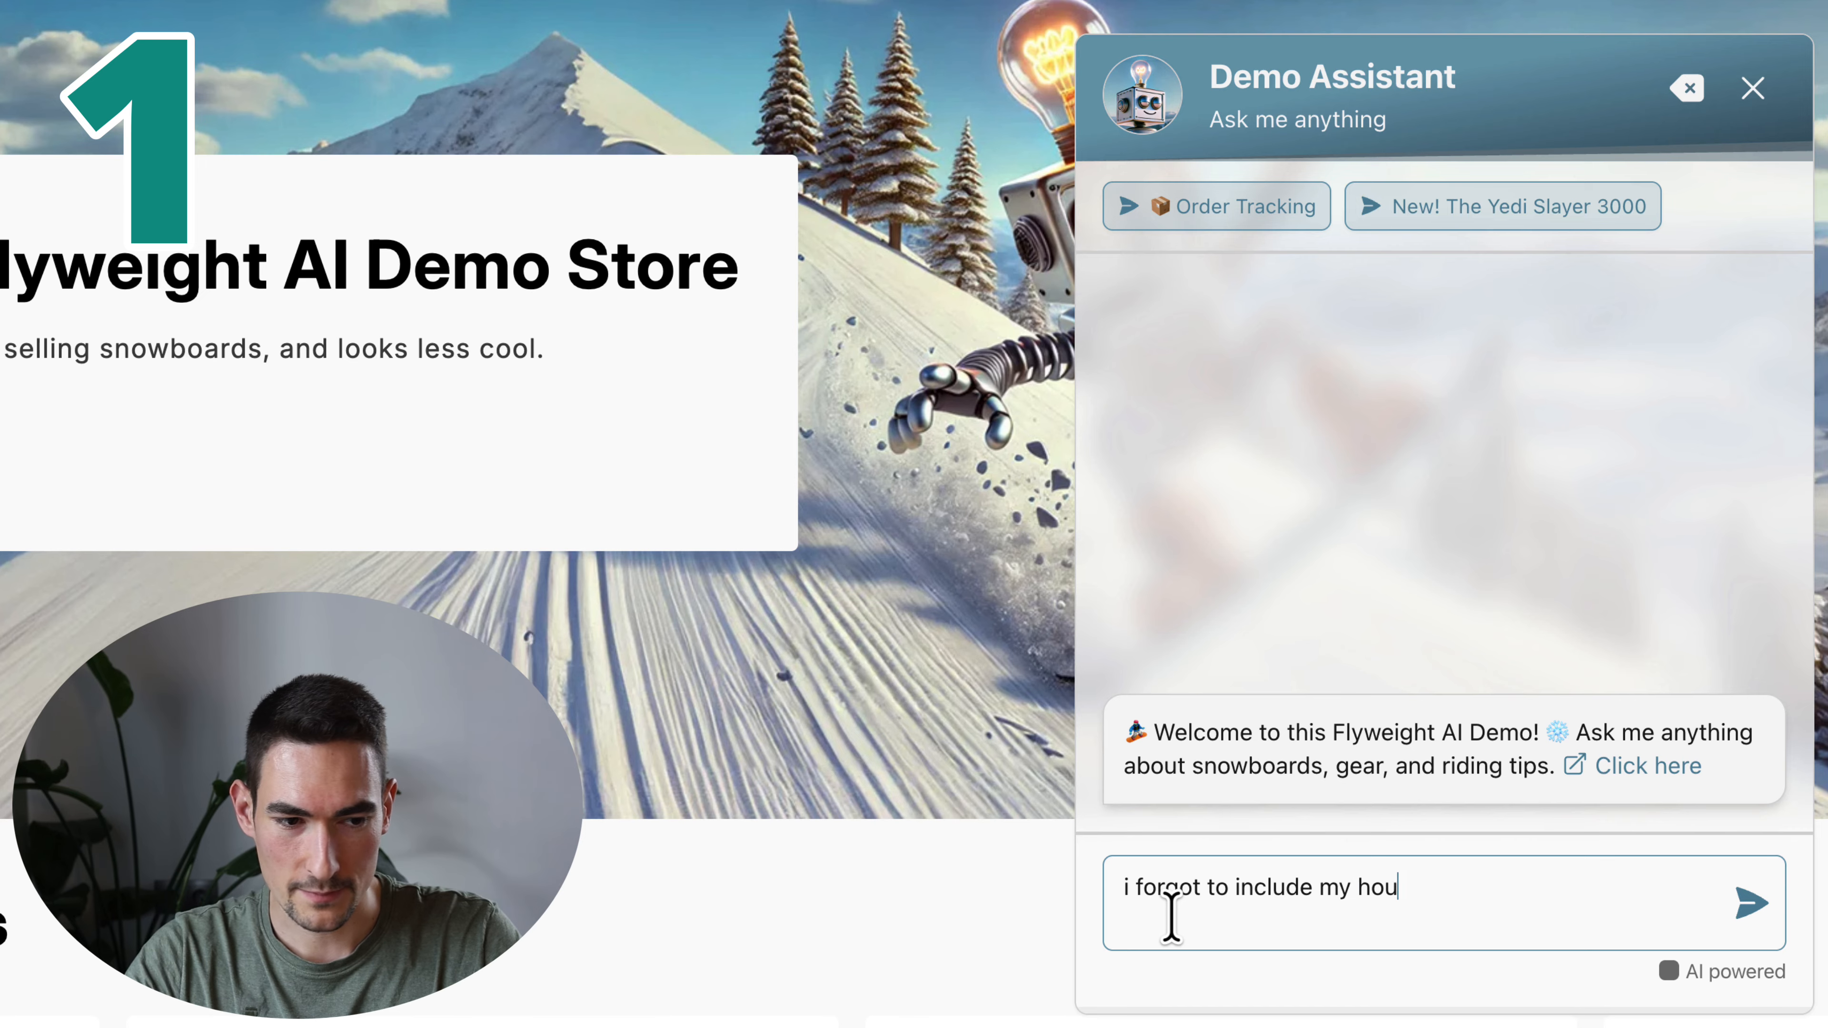
text(se number)
key(Return)
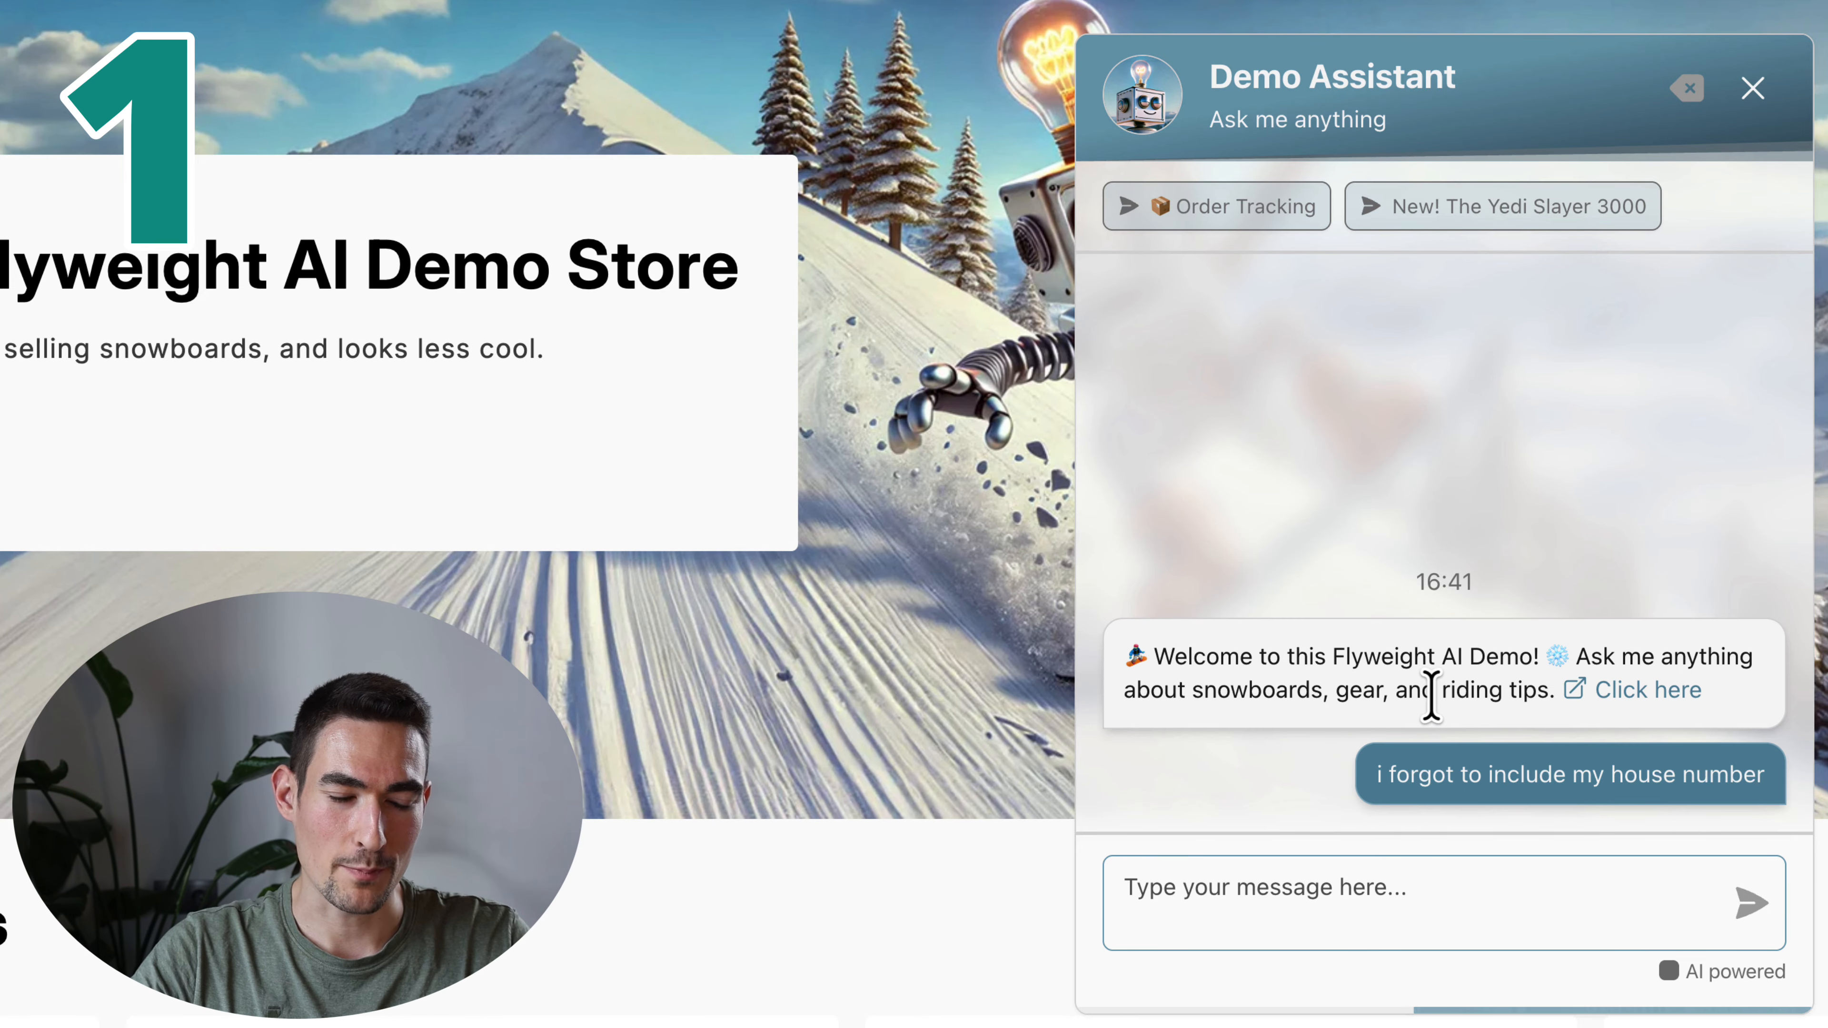
Check the street in the shipping address of the unfulfilled order and copy the customer's contact email
click(1186, 814)
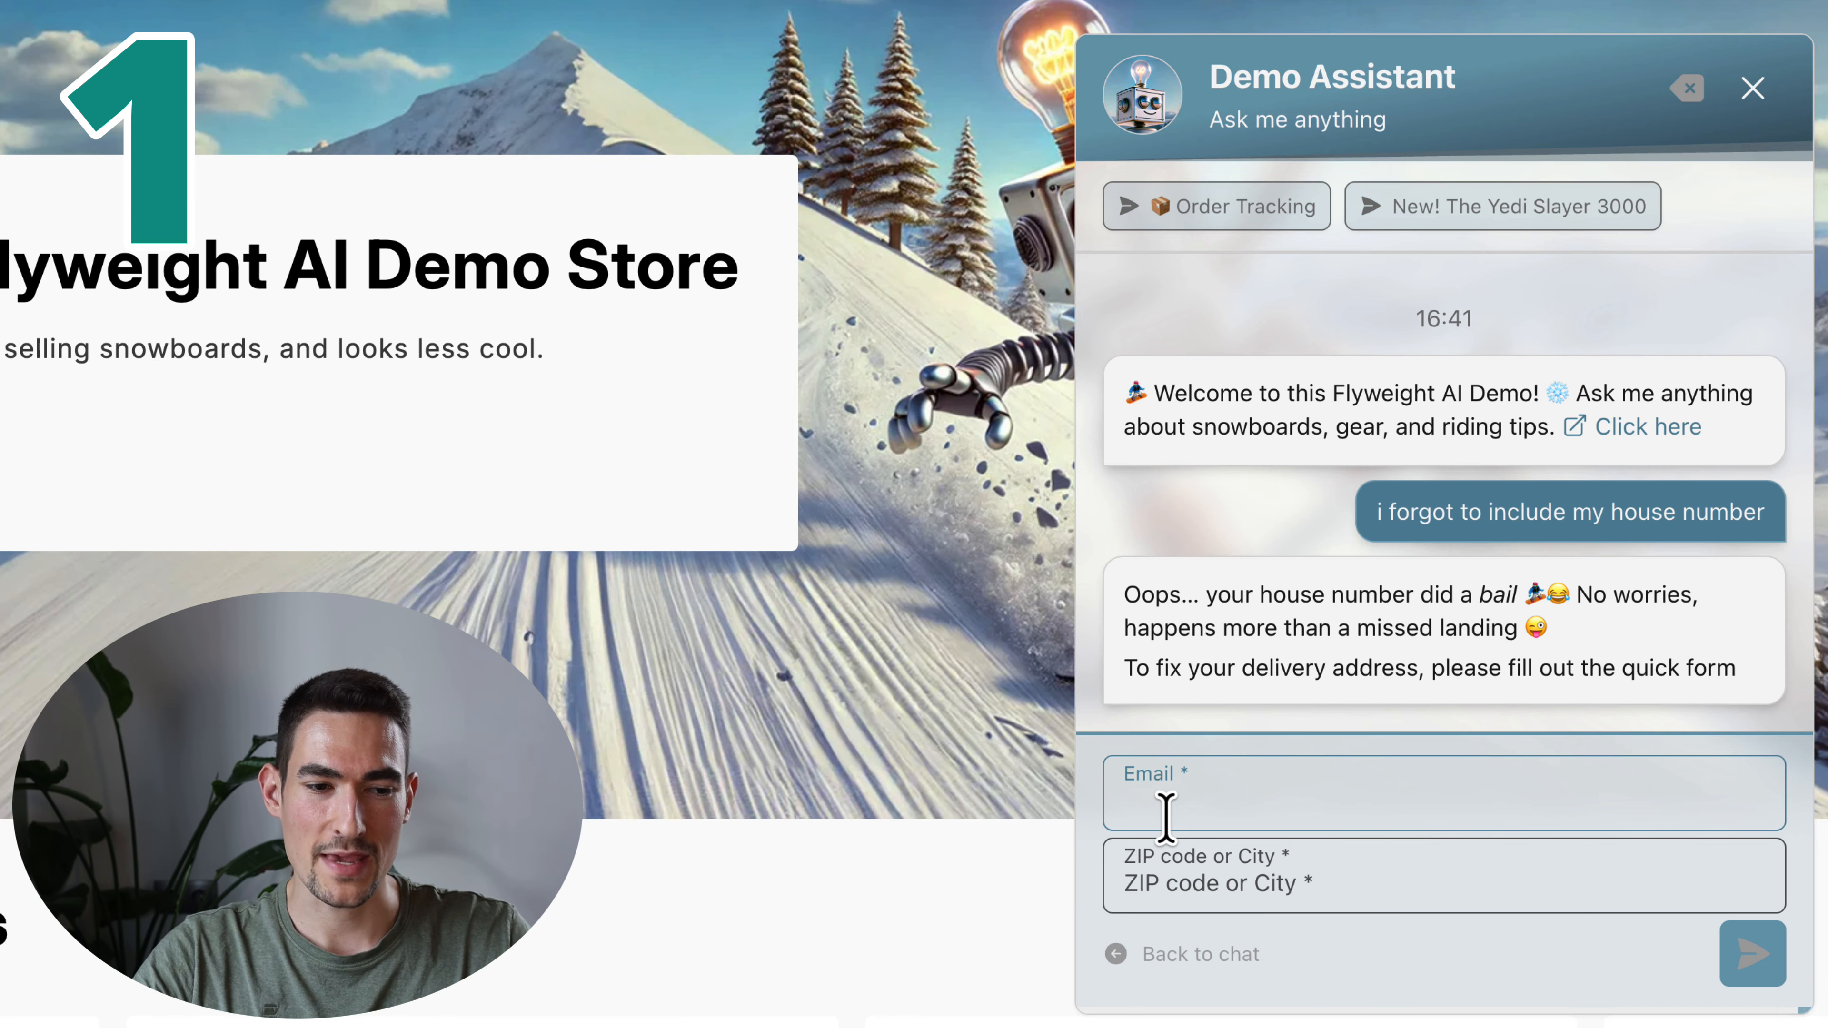
click(1182, 882)
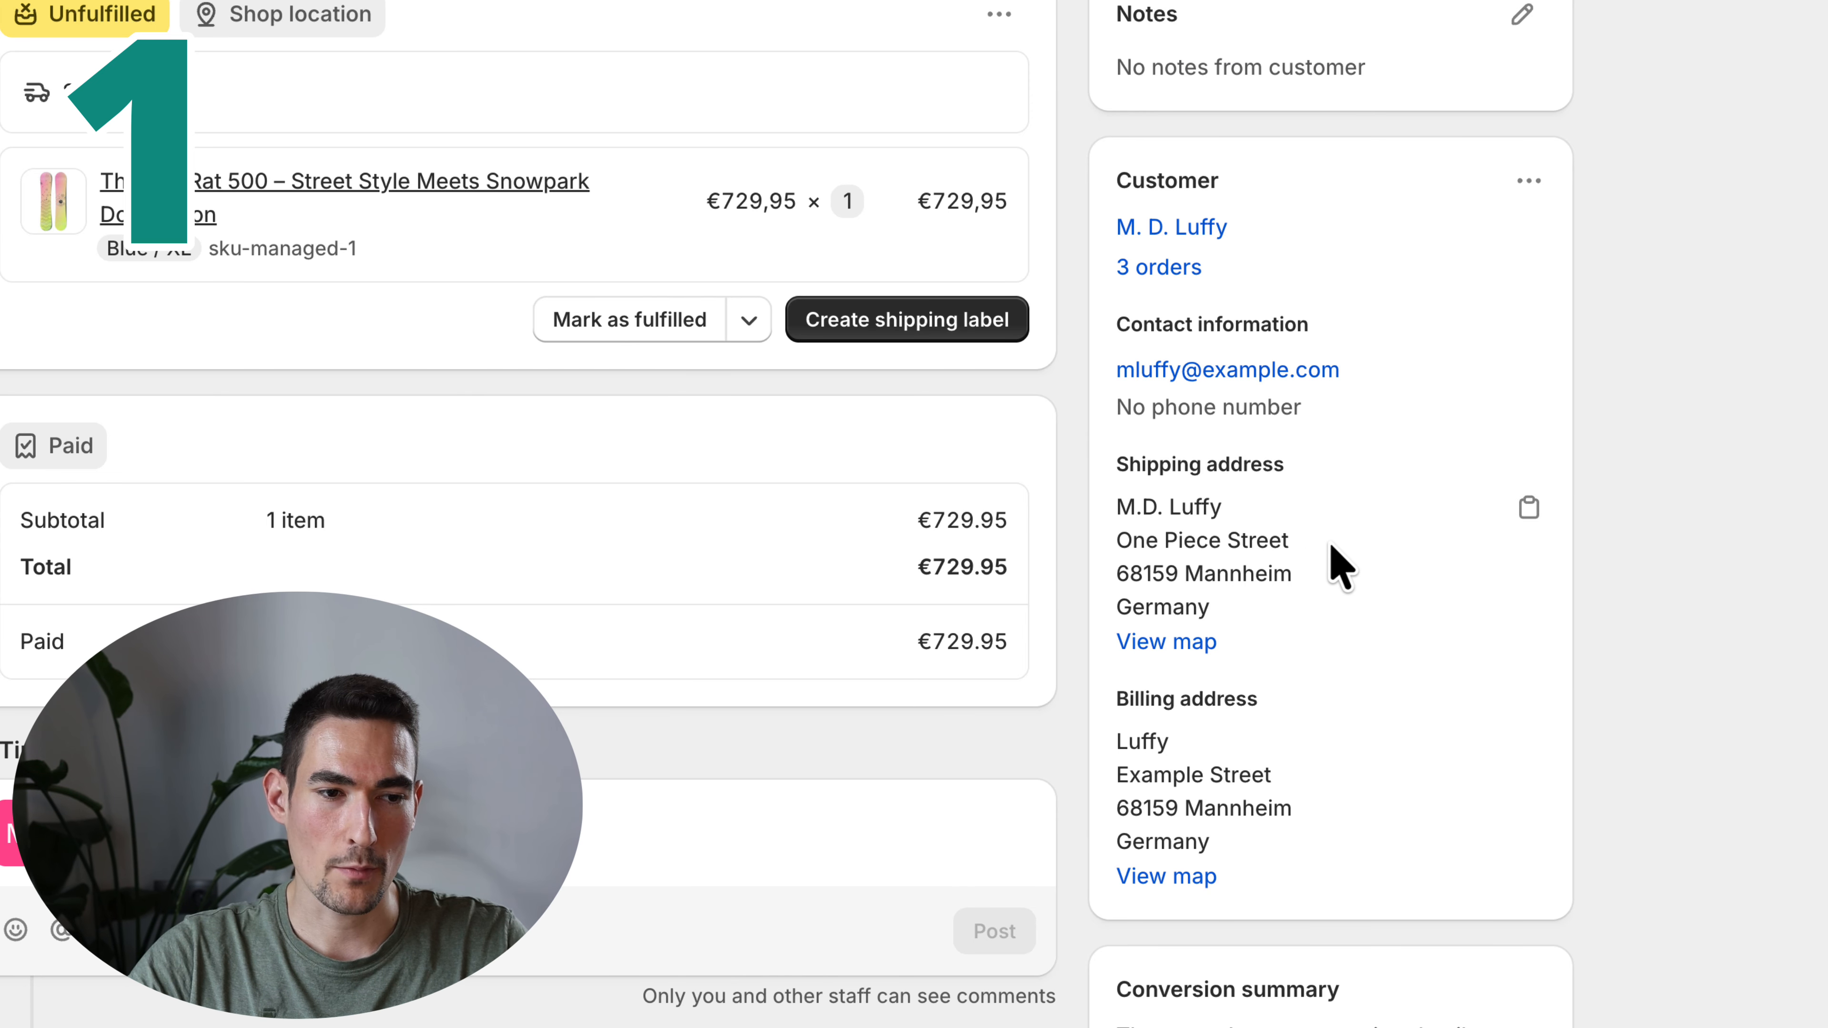
drag(1294, 541, 1102, 536)
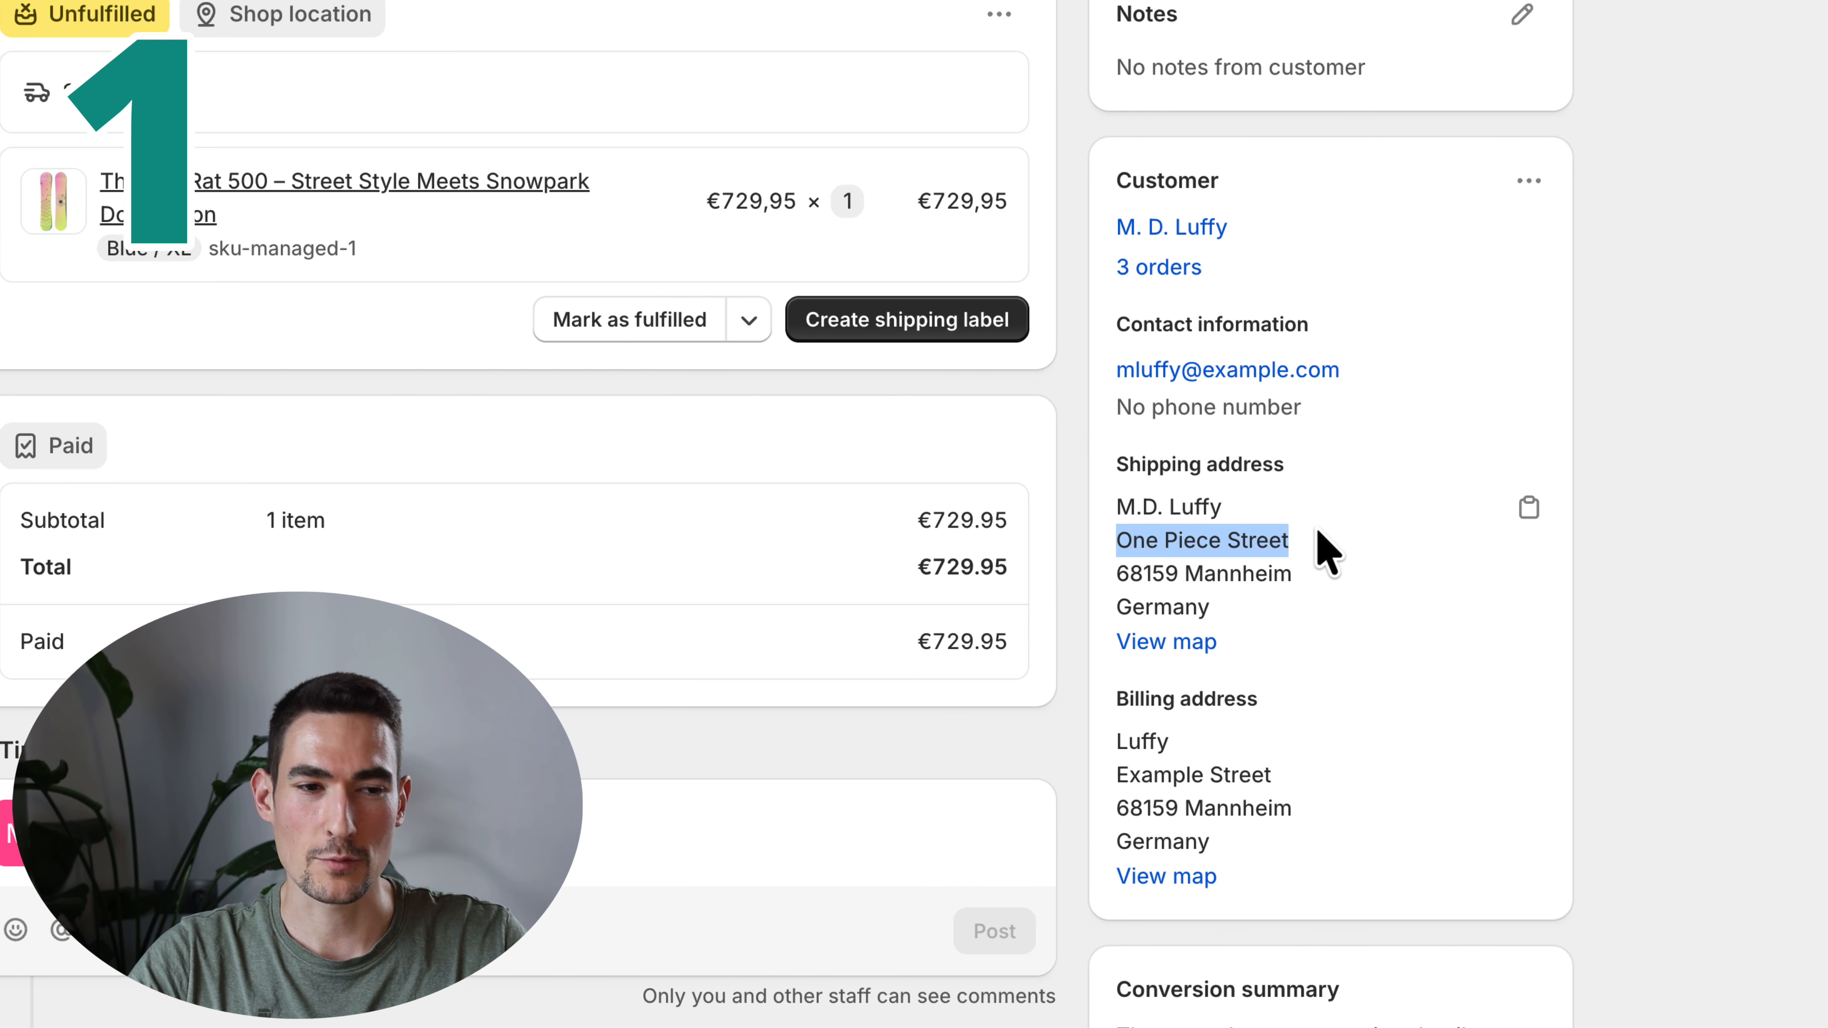
click(1528, 371)
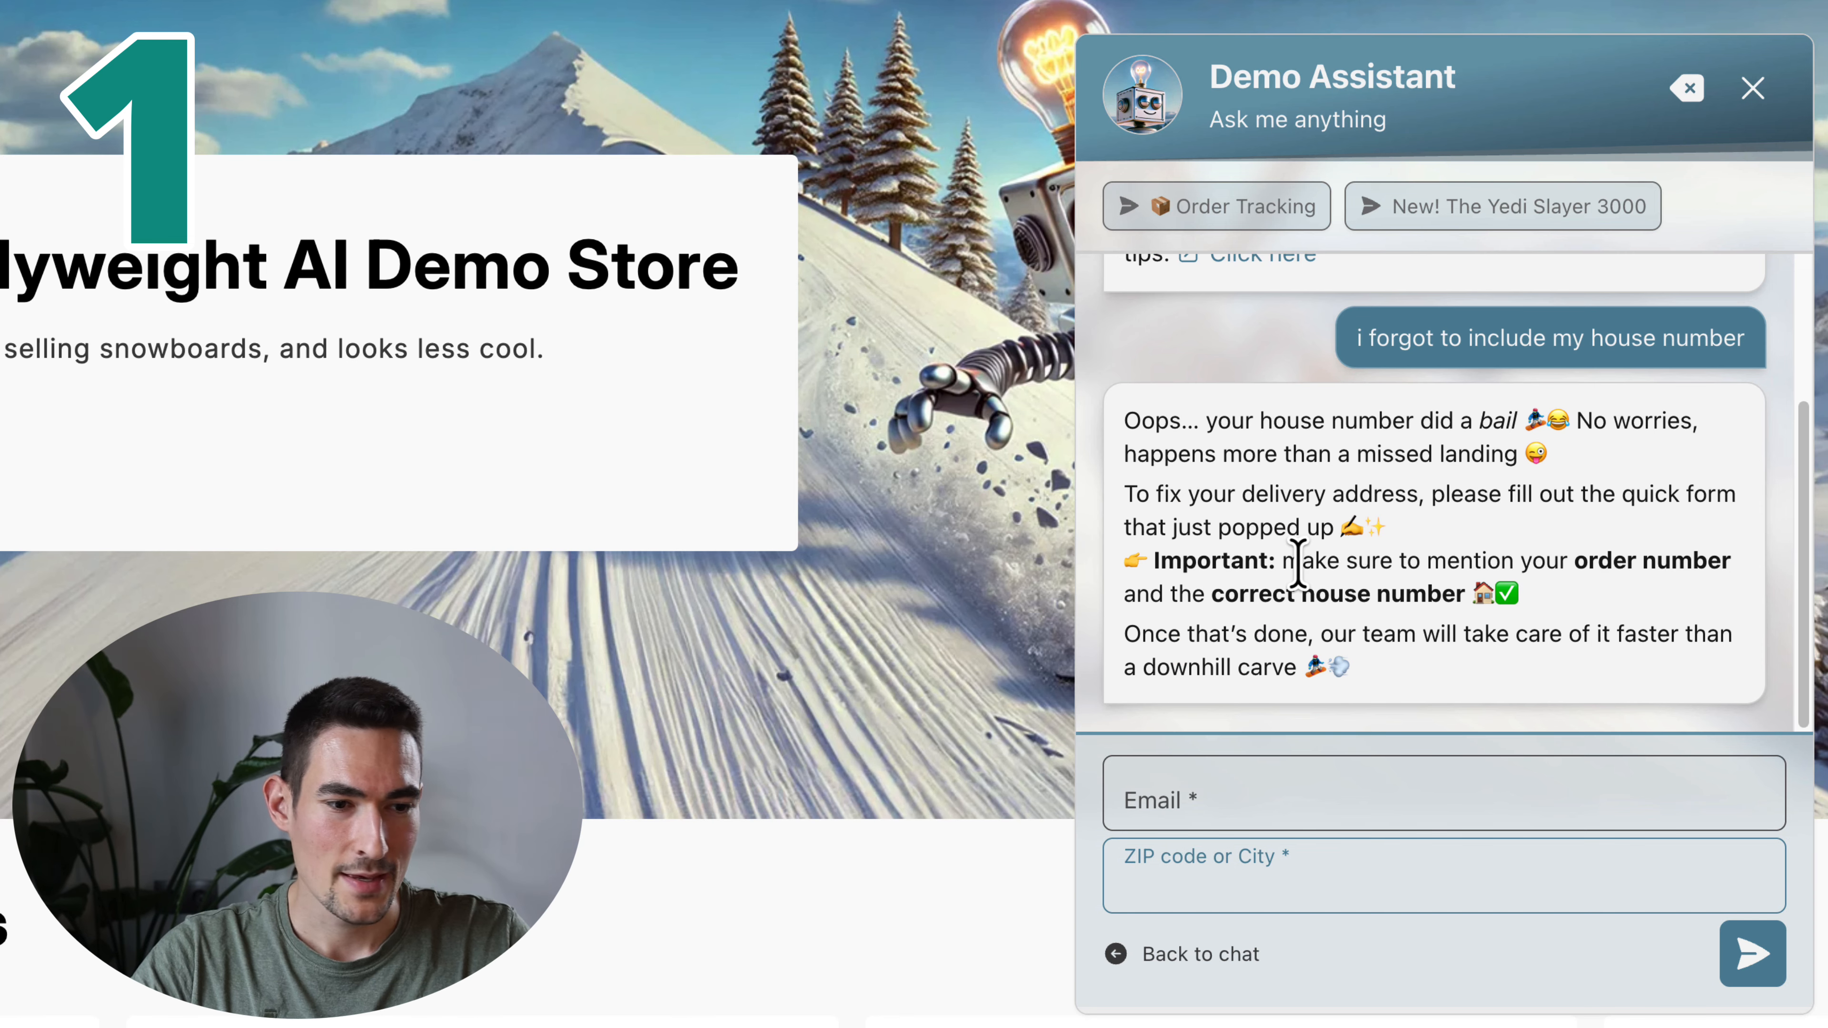
Fill in the chat's order lookup form with the customer's email and ZIP code, and submit it
click(1163, 803)
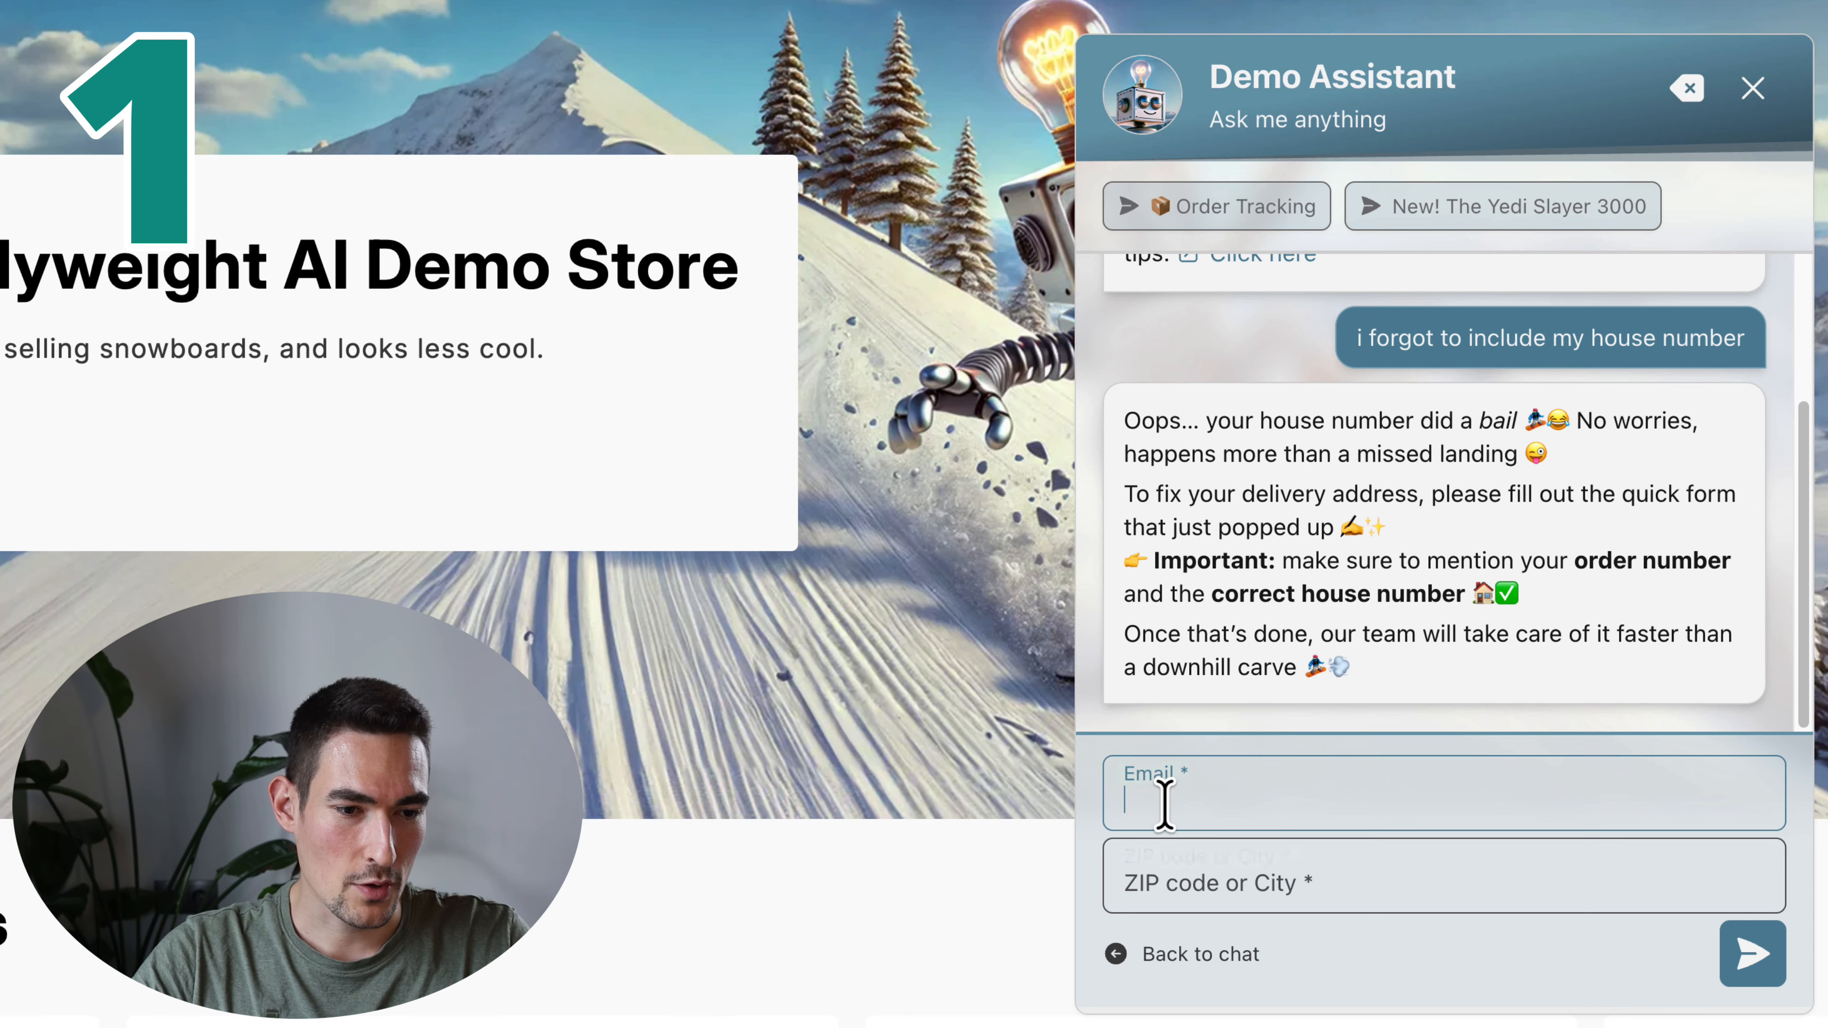
key(ctrl+v)
click(1190, 891)
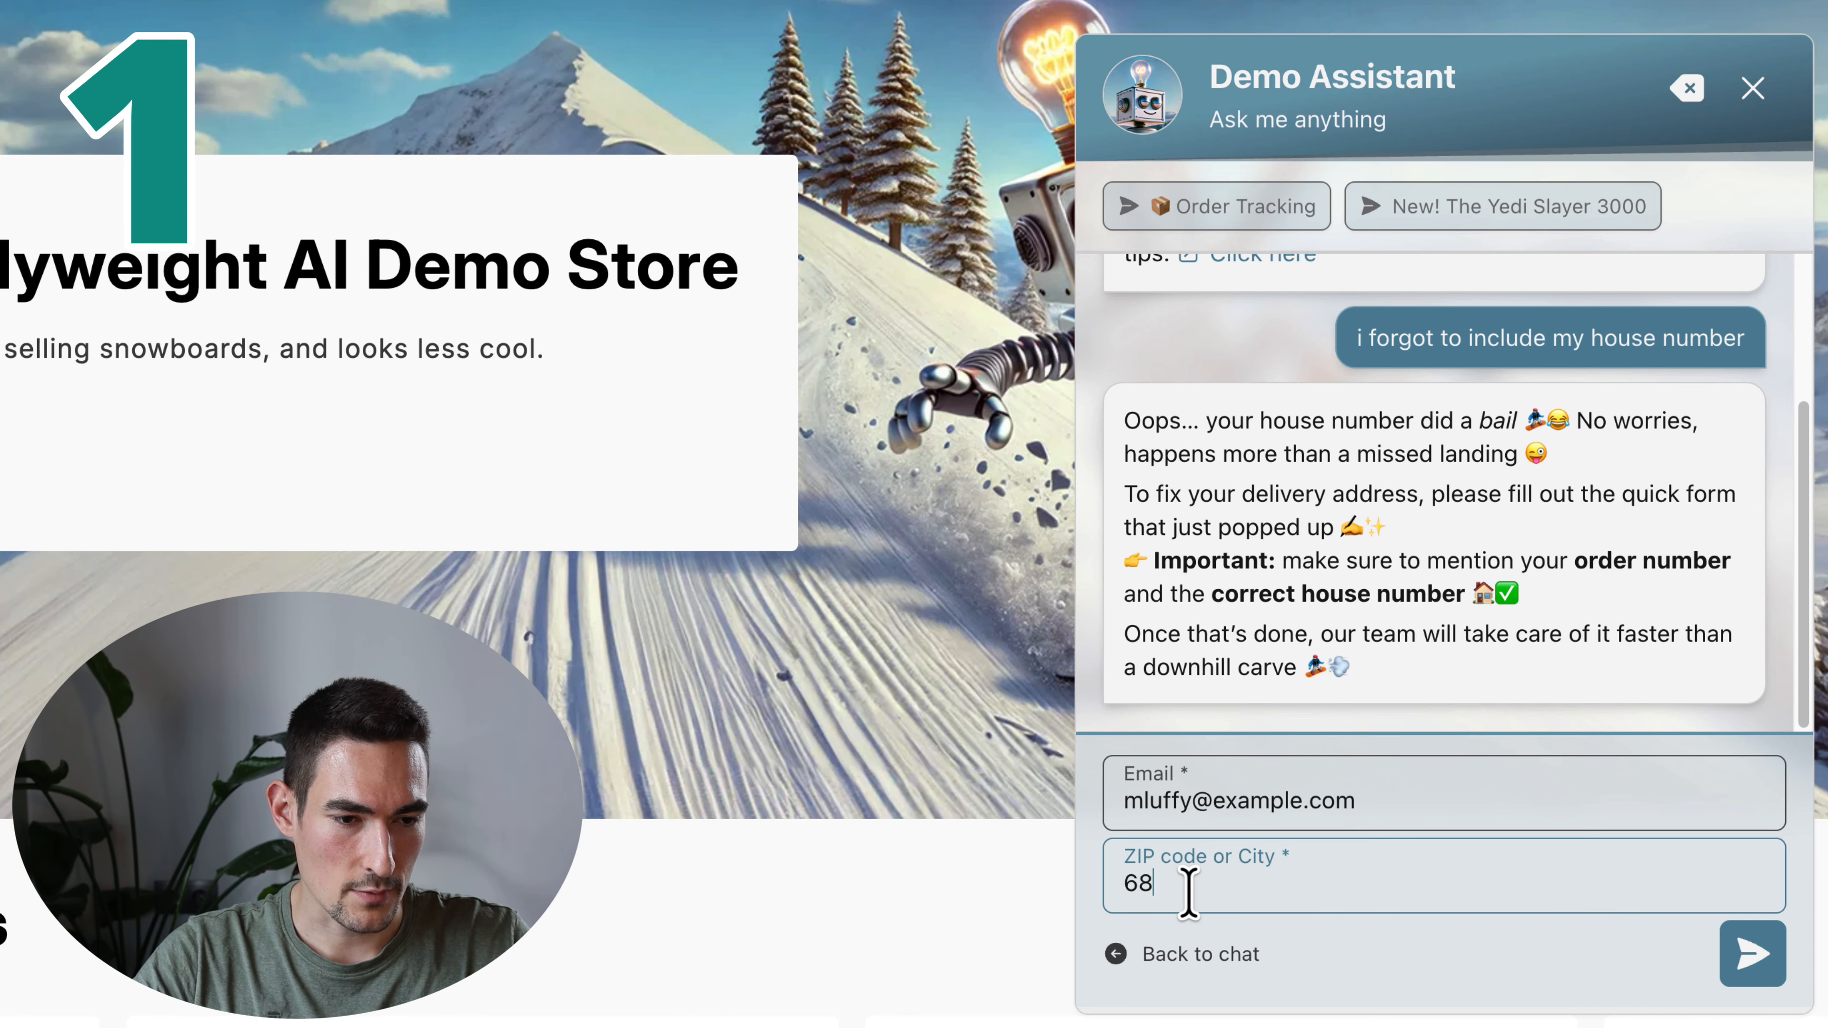
text(68159)
key(Return)
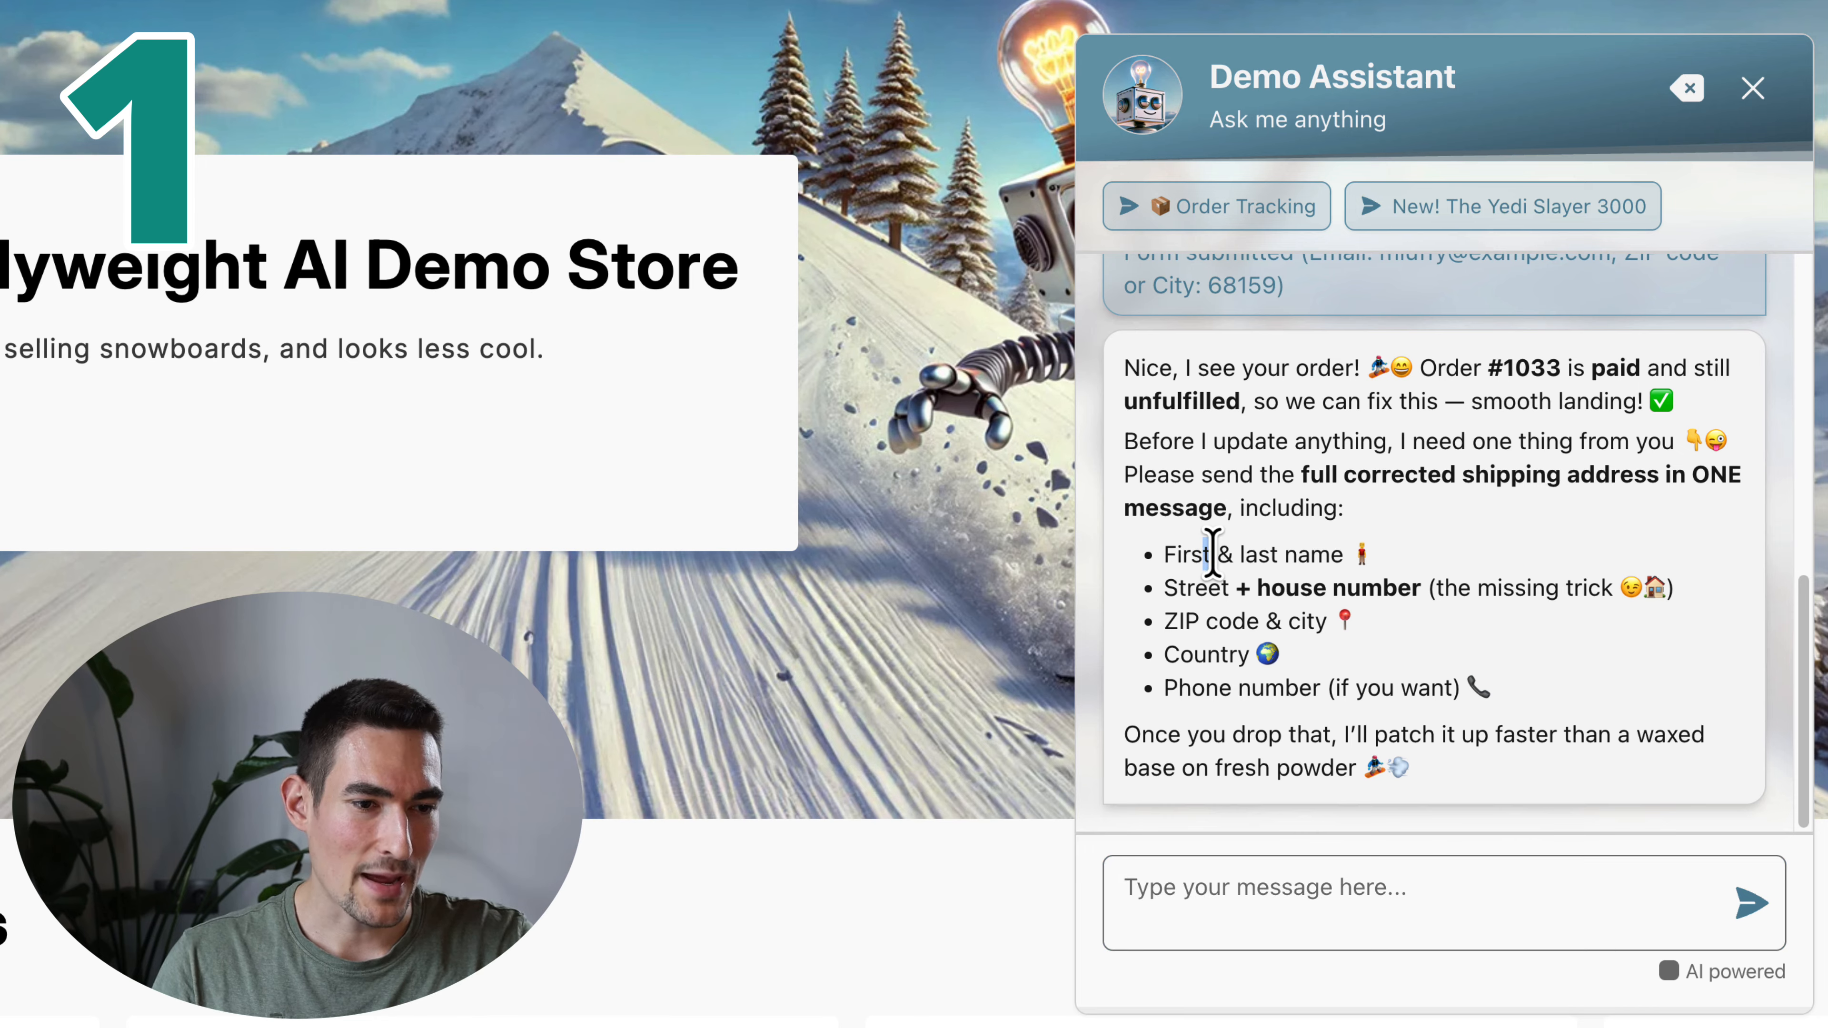
Copy the order's shipping address into the chat, add house number 1 after the street, and send the message
drag(1203, 554, 1346, 691)
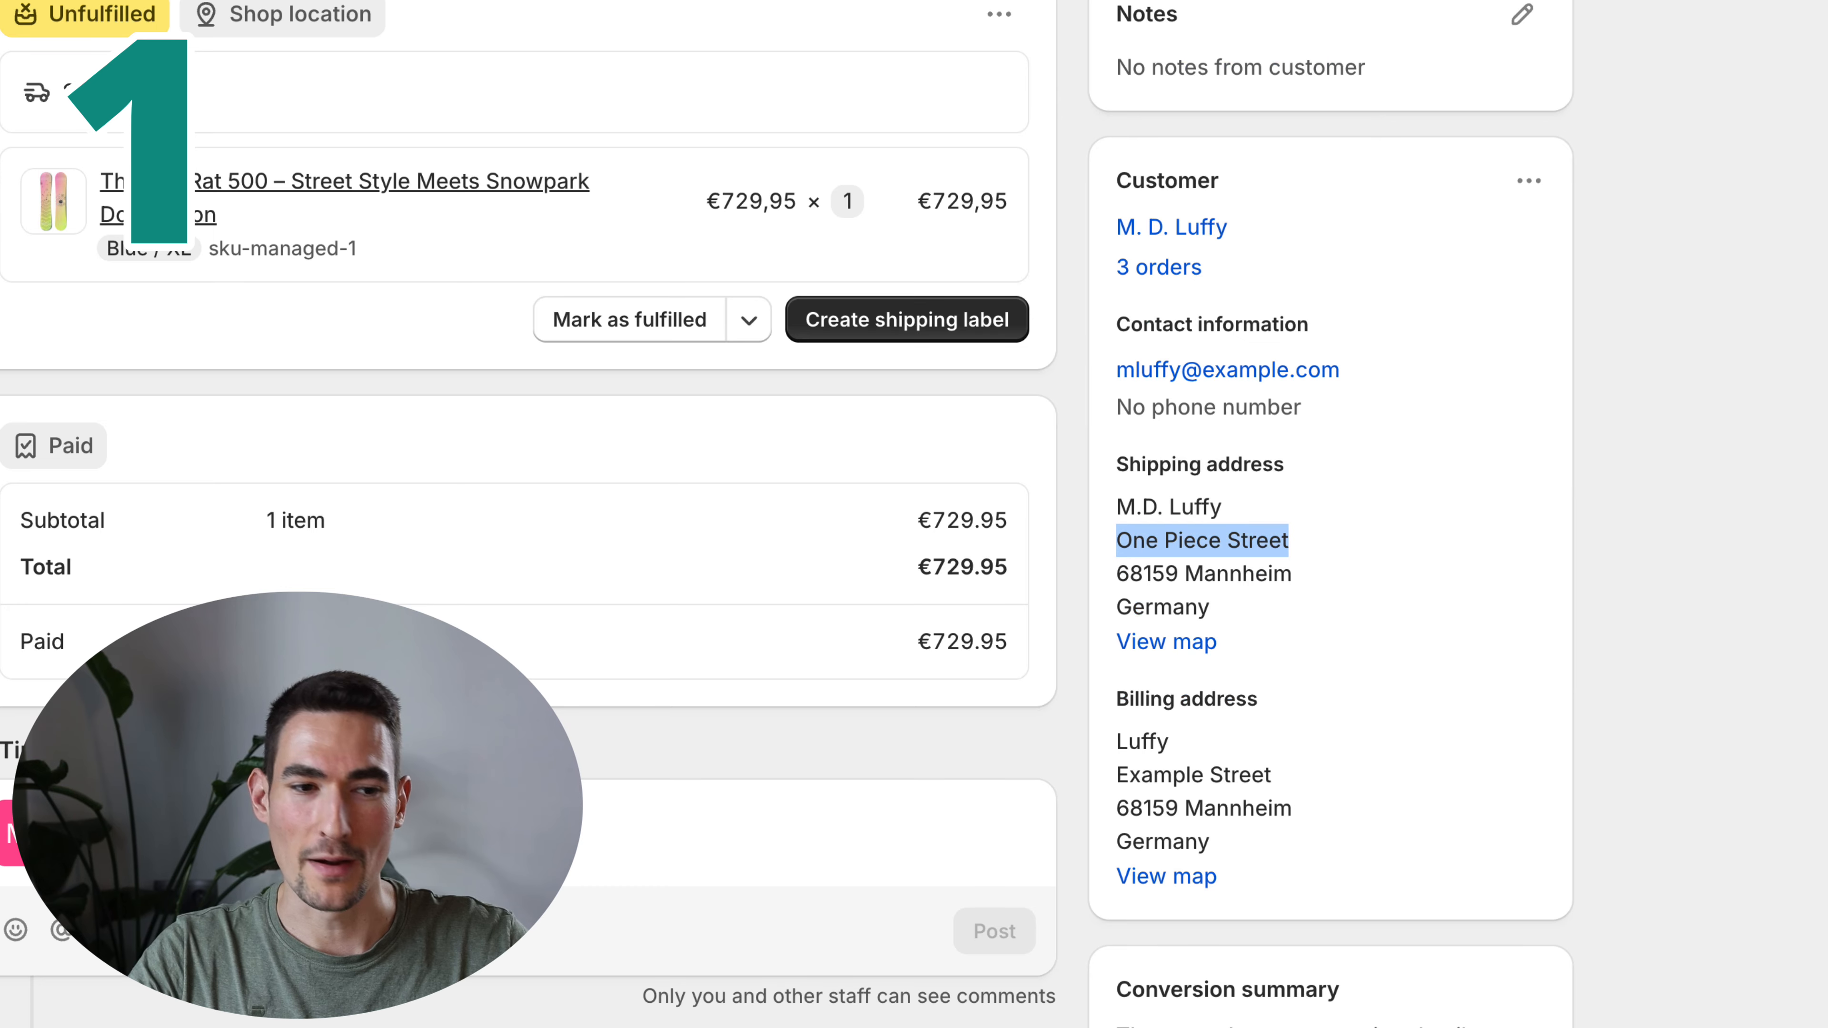
click(1518, 507)
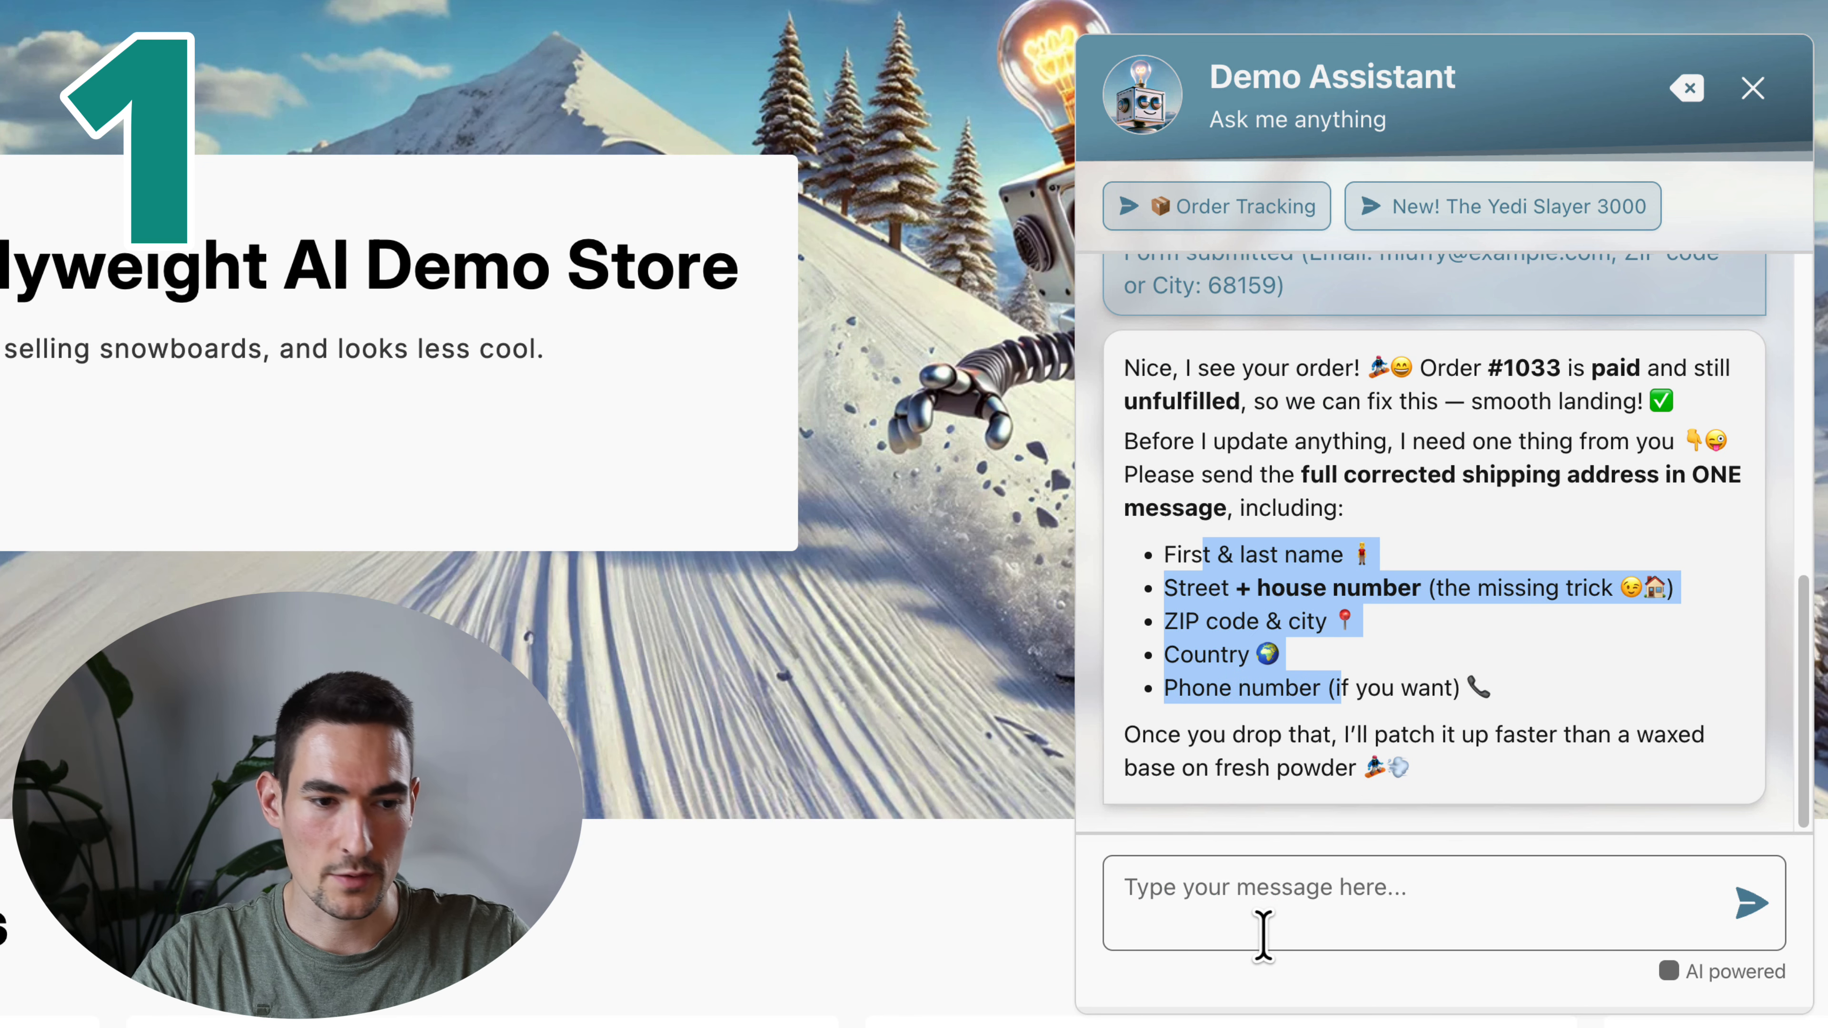
click(1266, 935)
key(super+v)
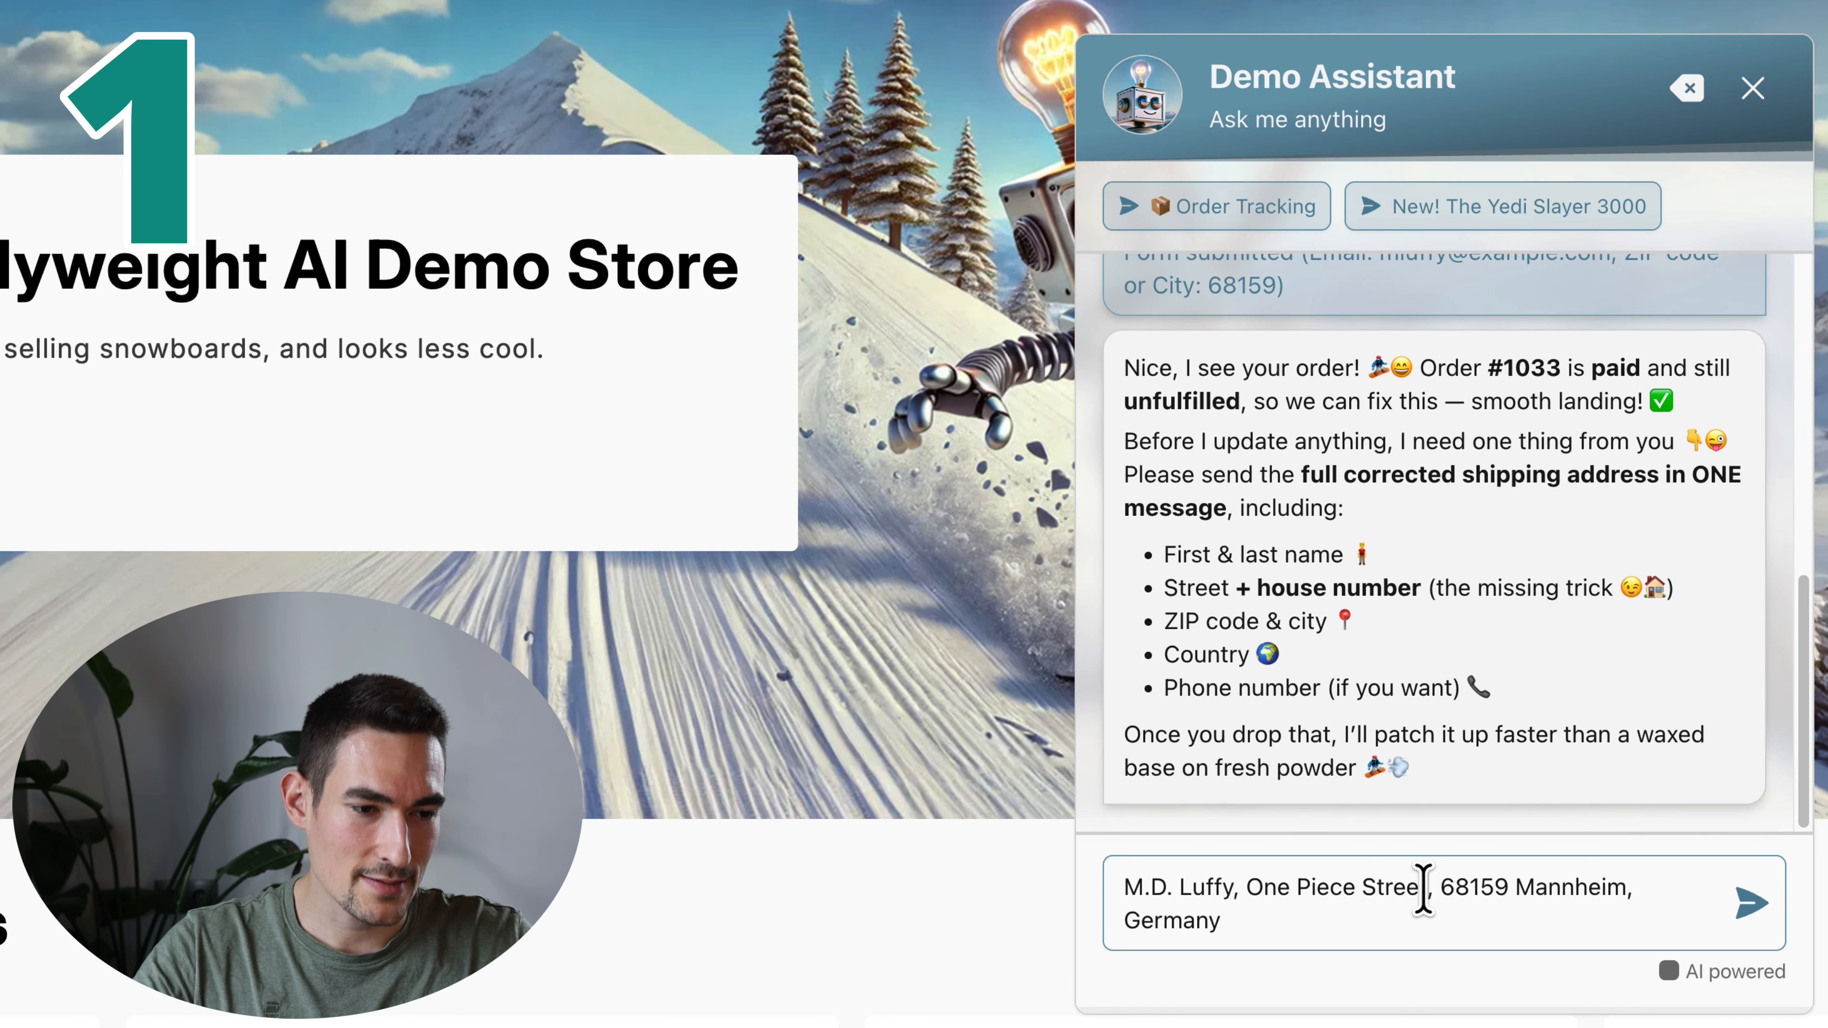
text(1)
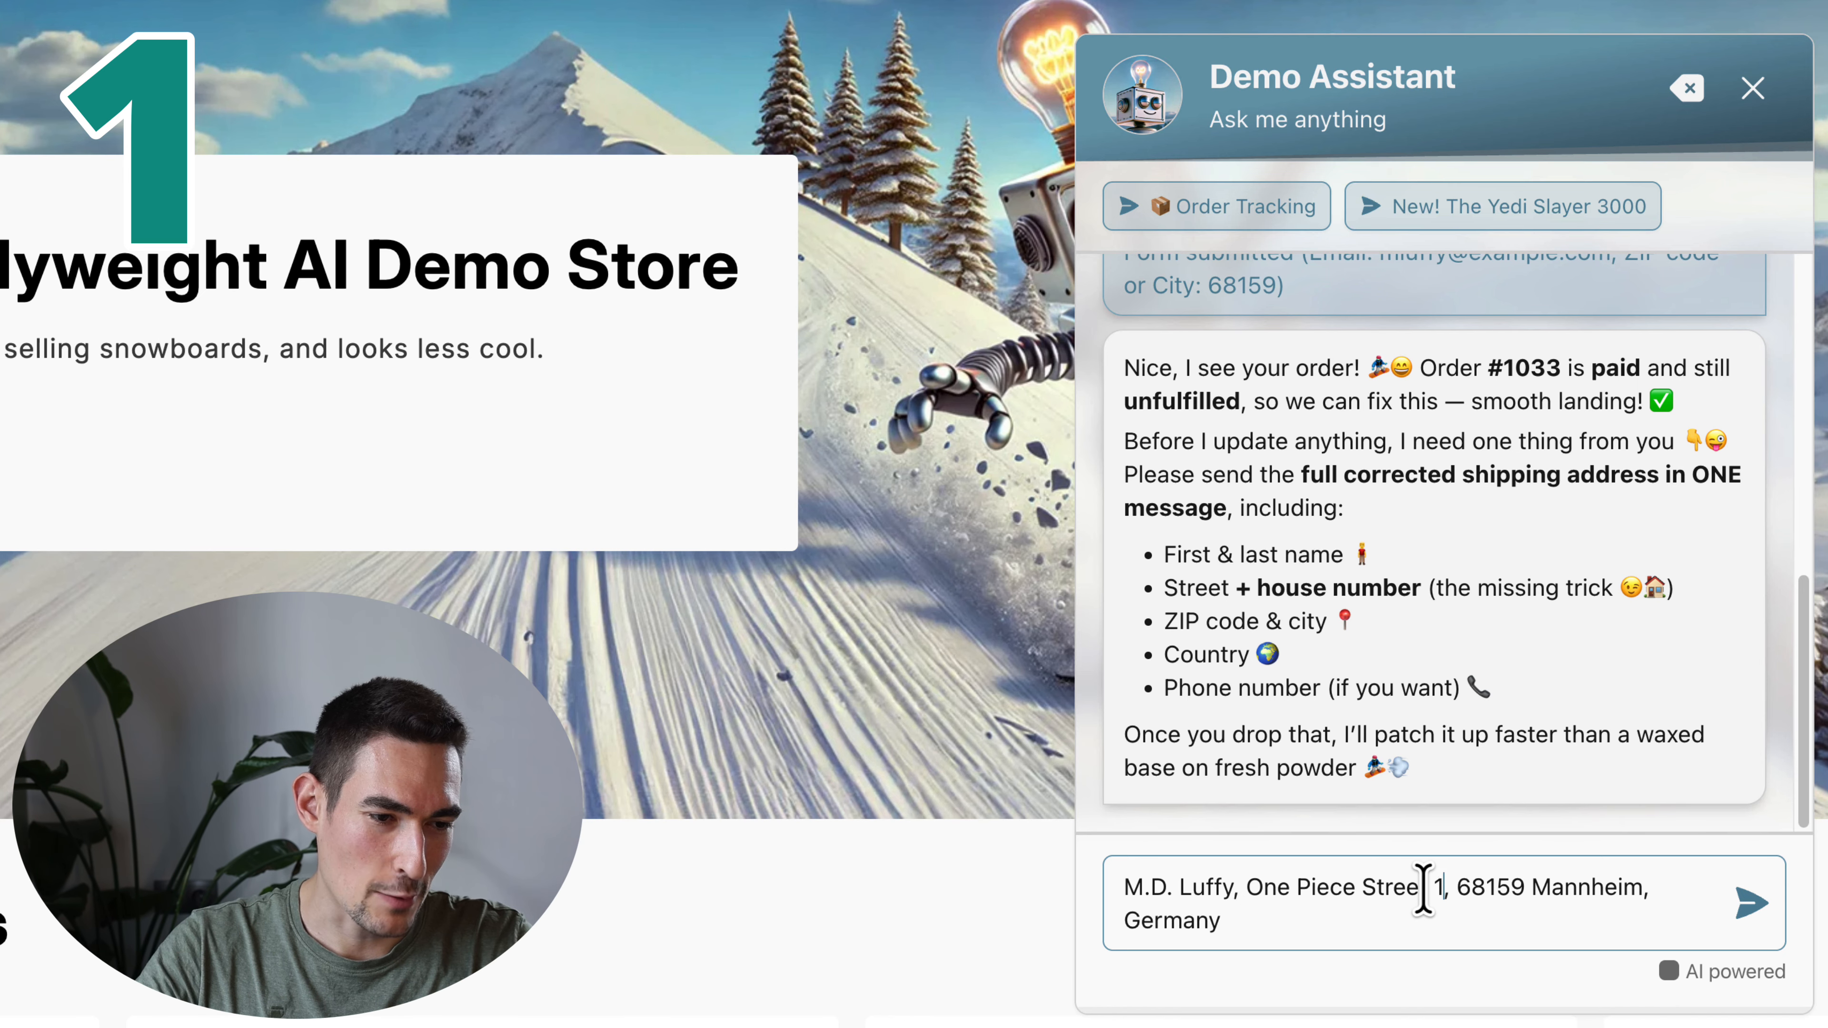
key(Return)
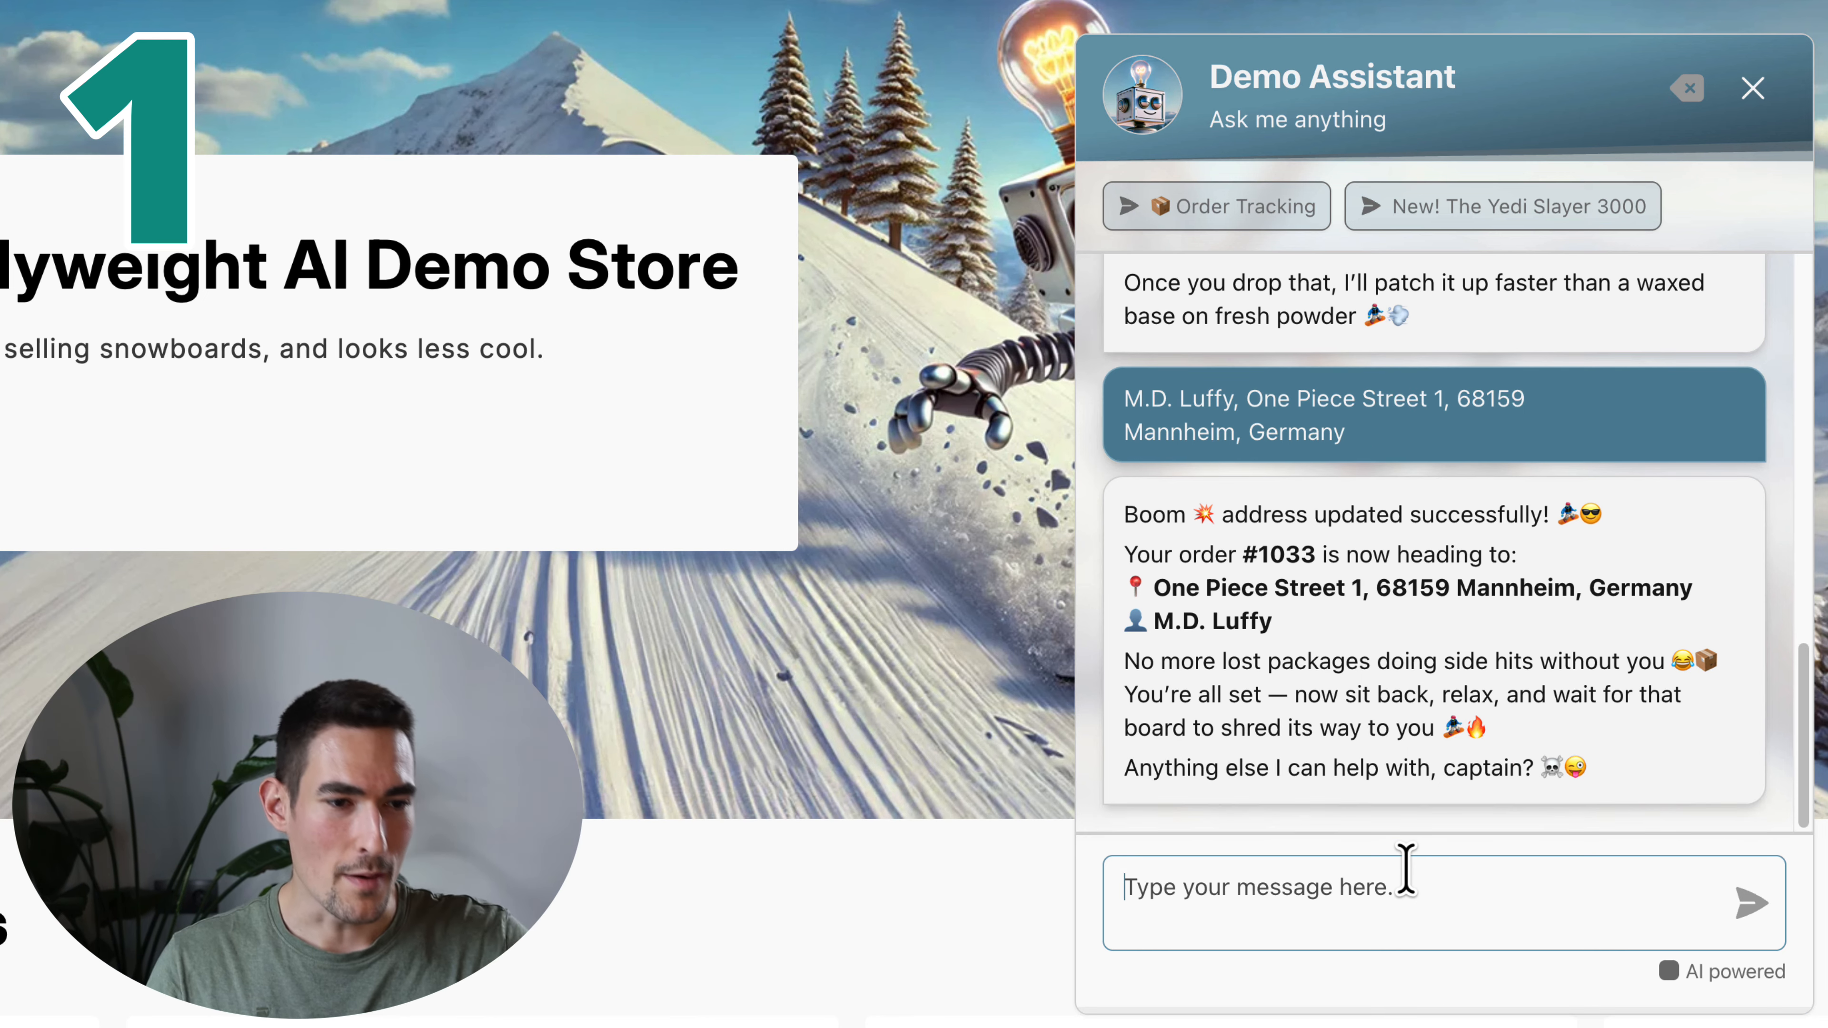
Review the assistant's reply and check the order's shipping address, notes and timeline in the Shopify admin
drag(1229, 513, 1392, 621)
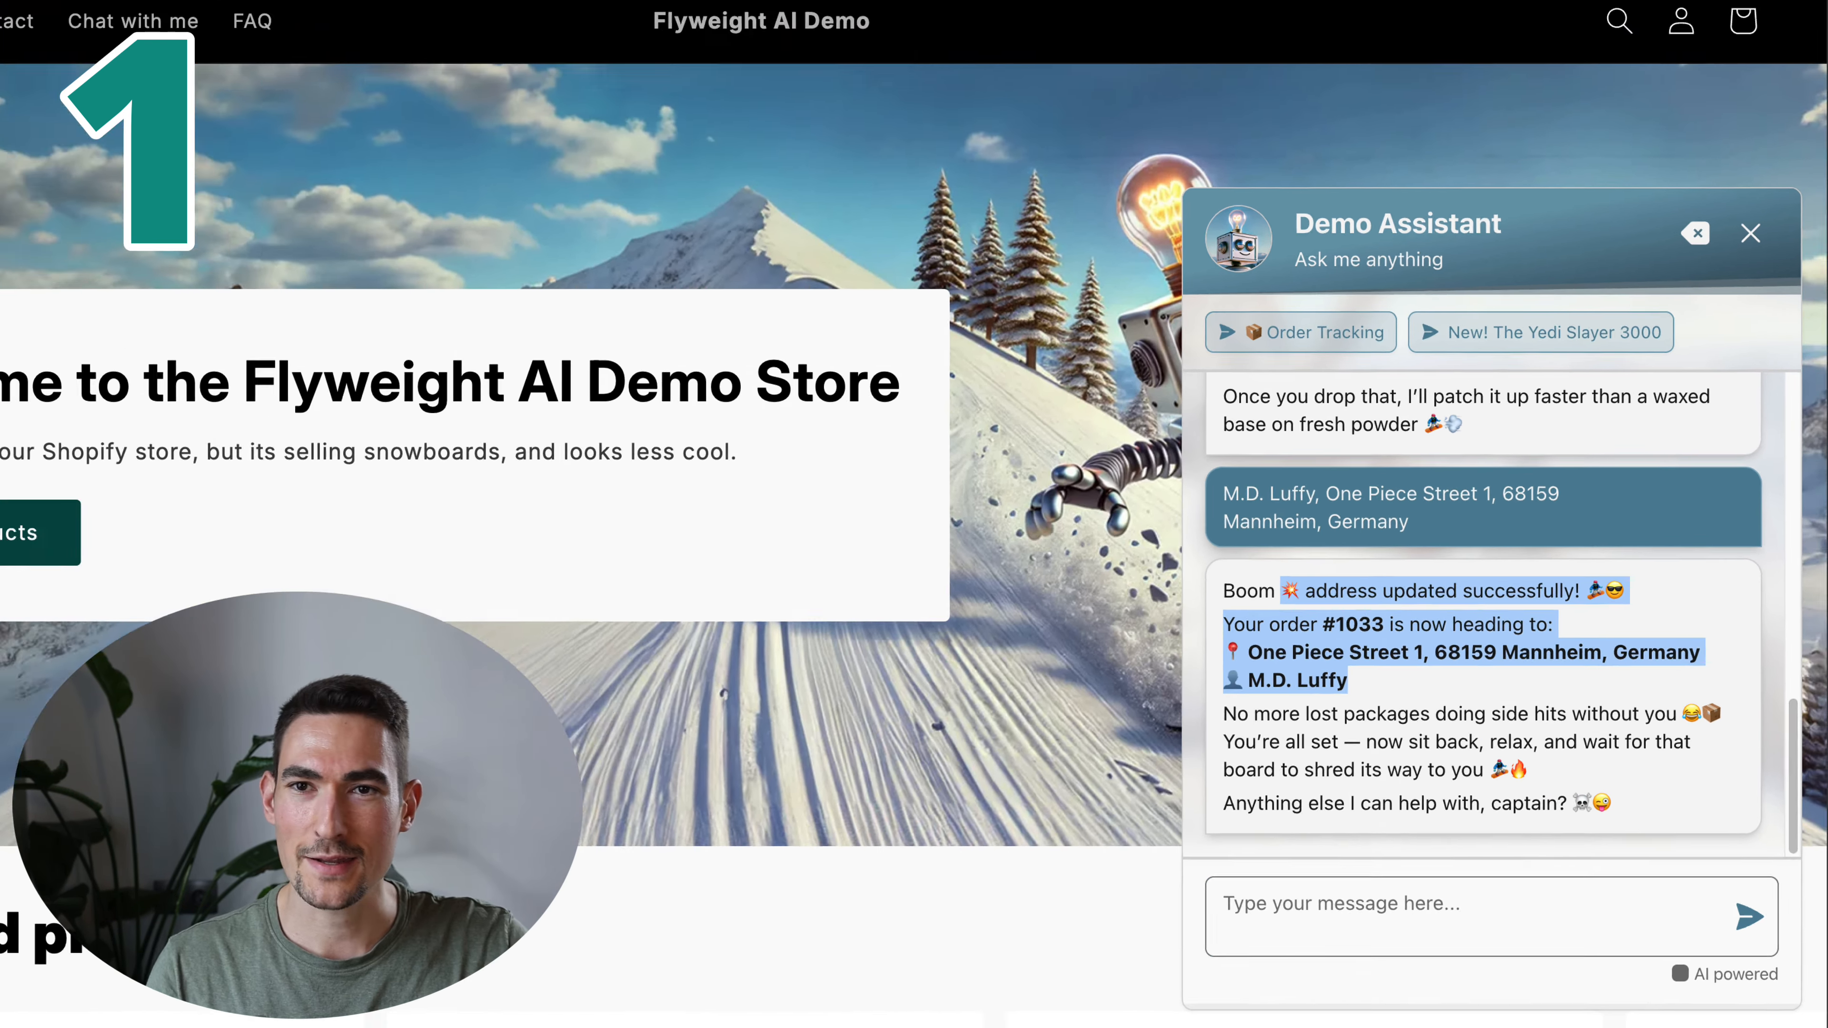
click(430, 24)
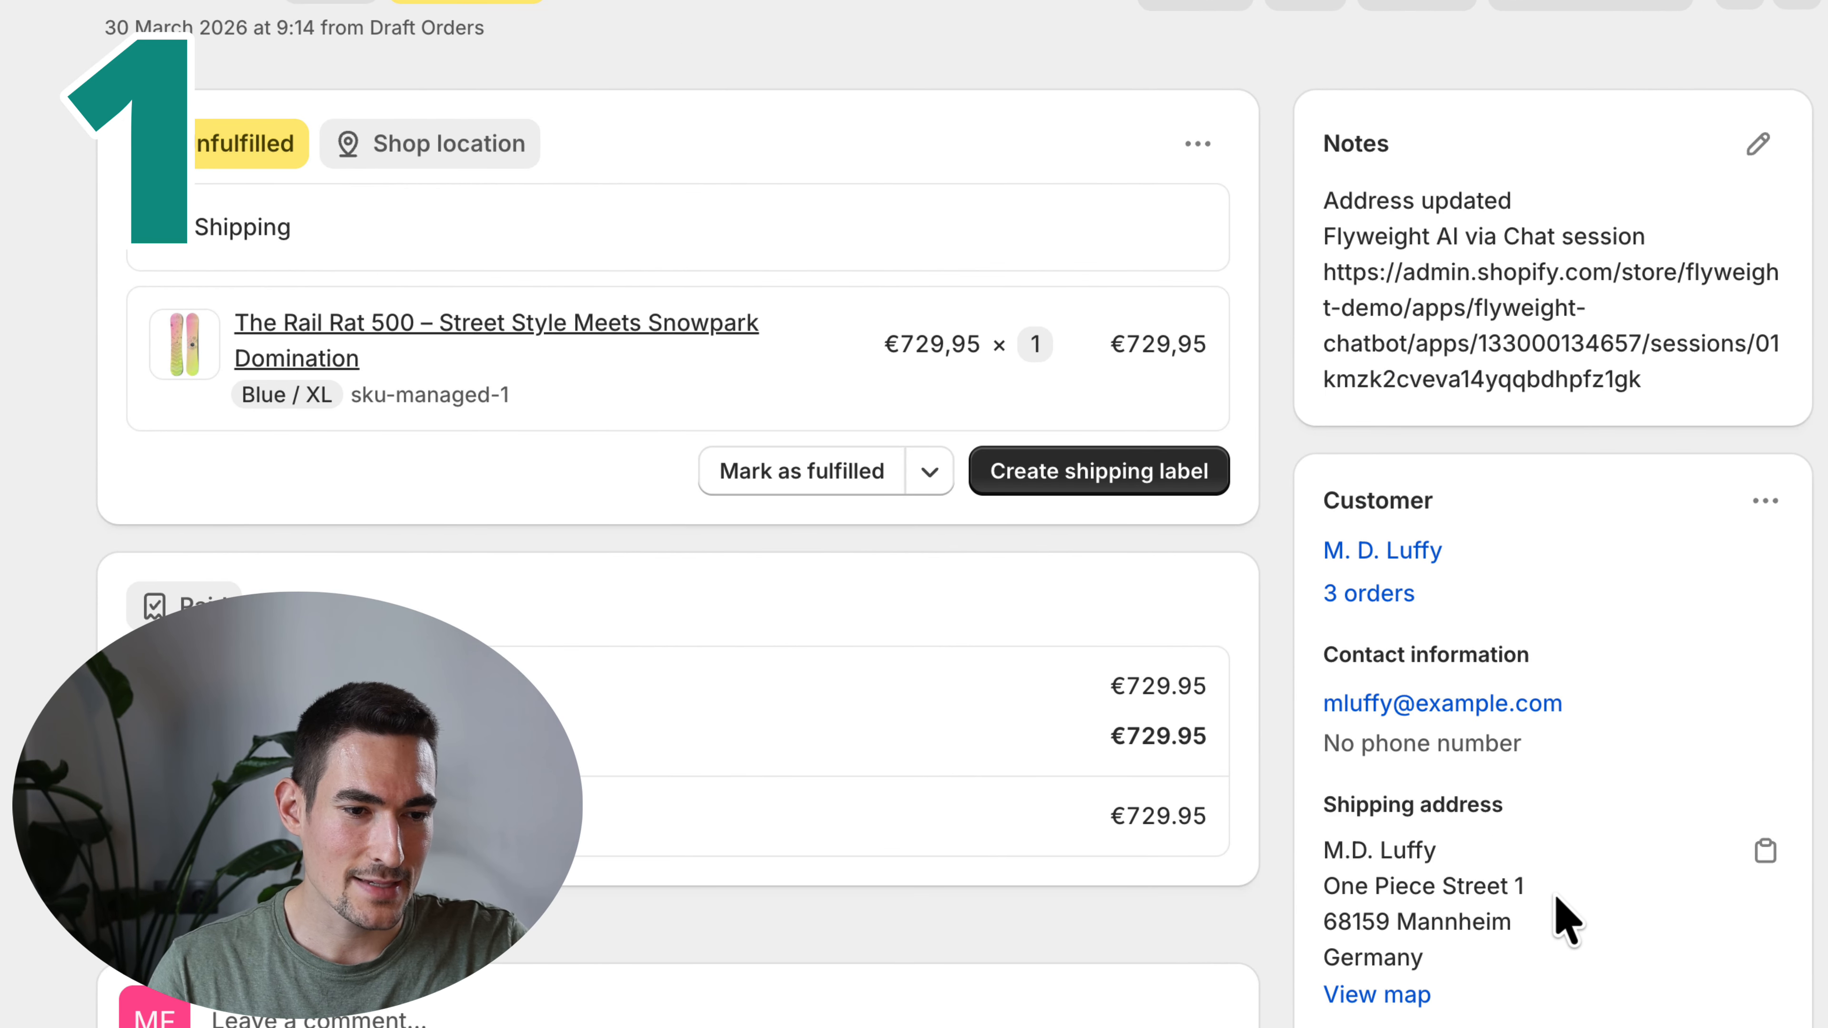
drag(1553, 896, 1277, 865)
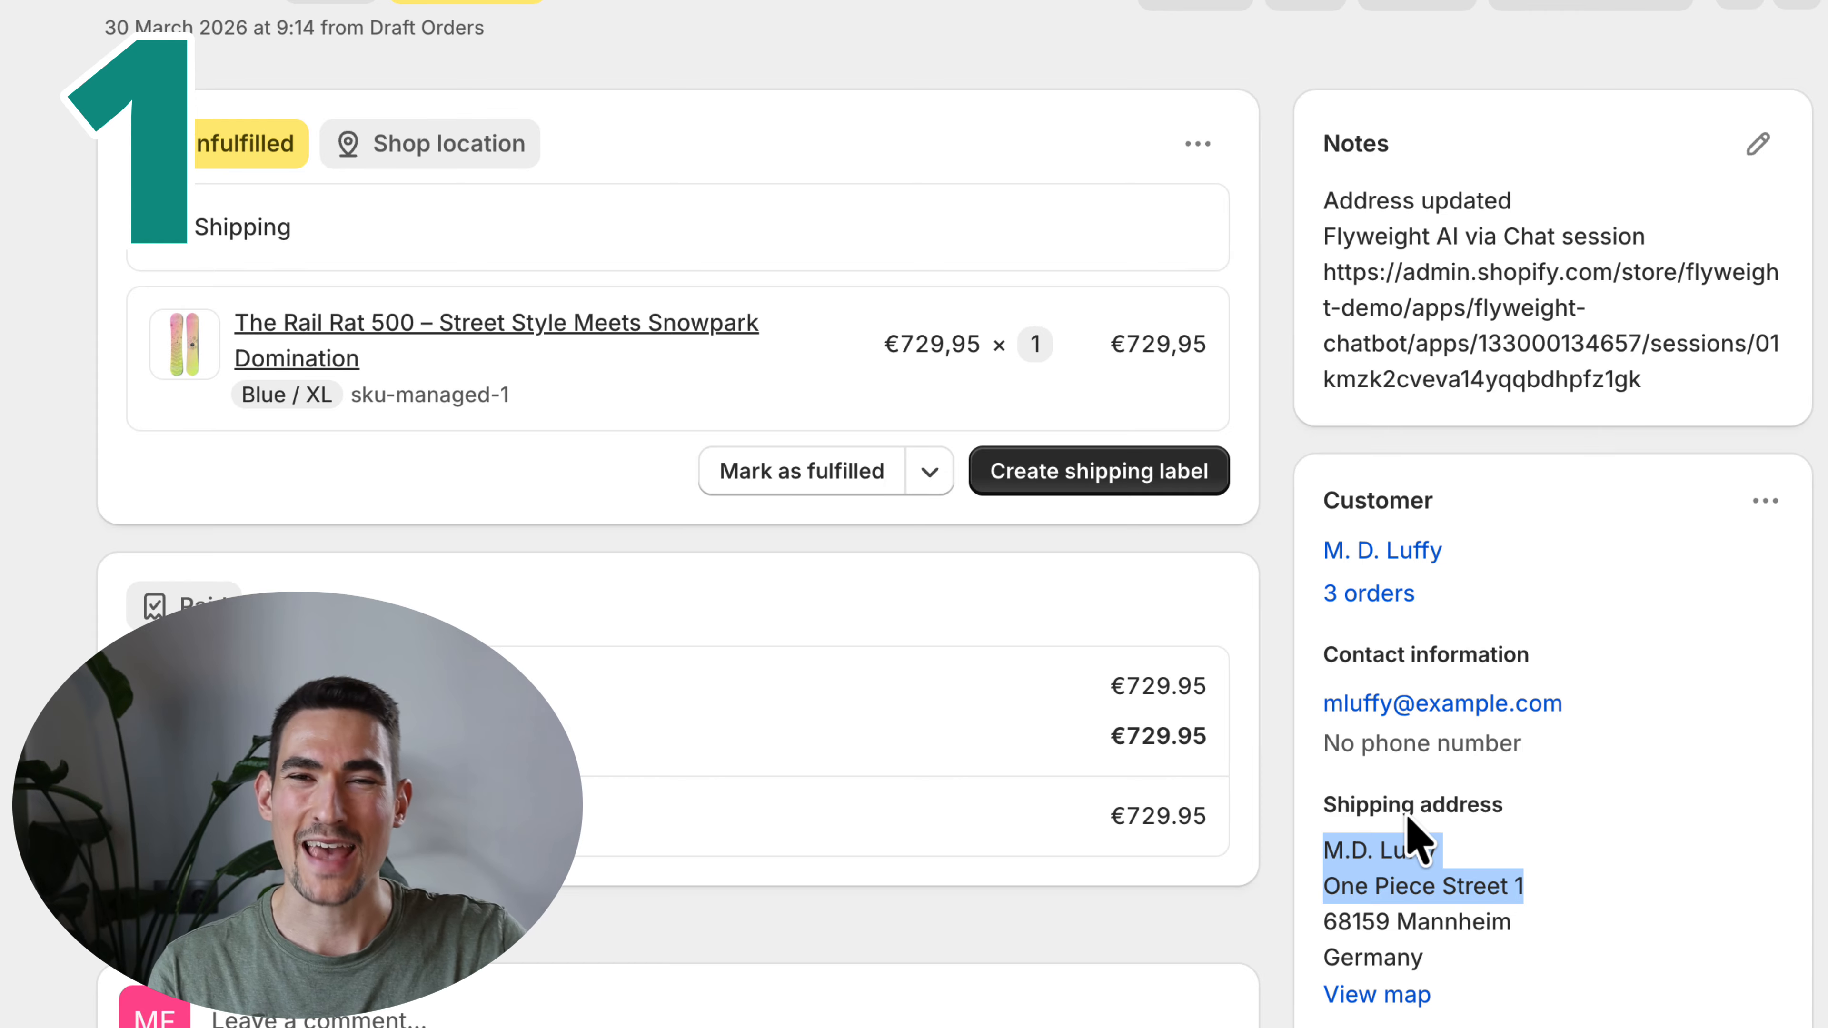
drag(1339, 204, 1553, 275)
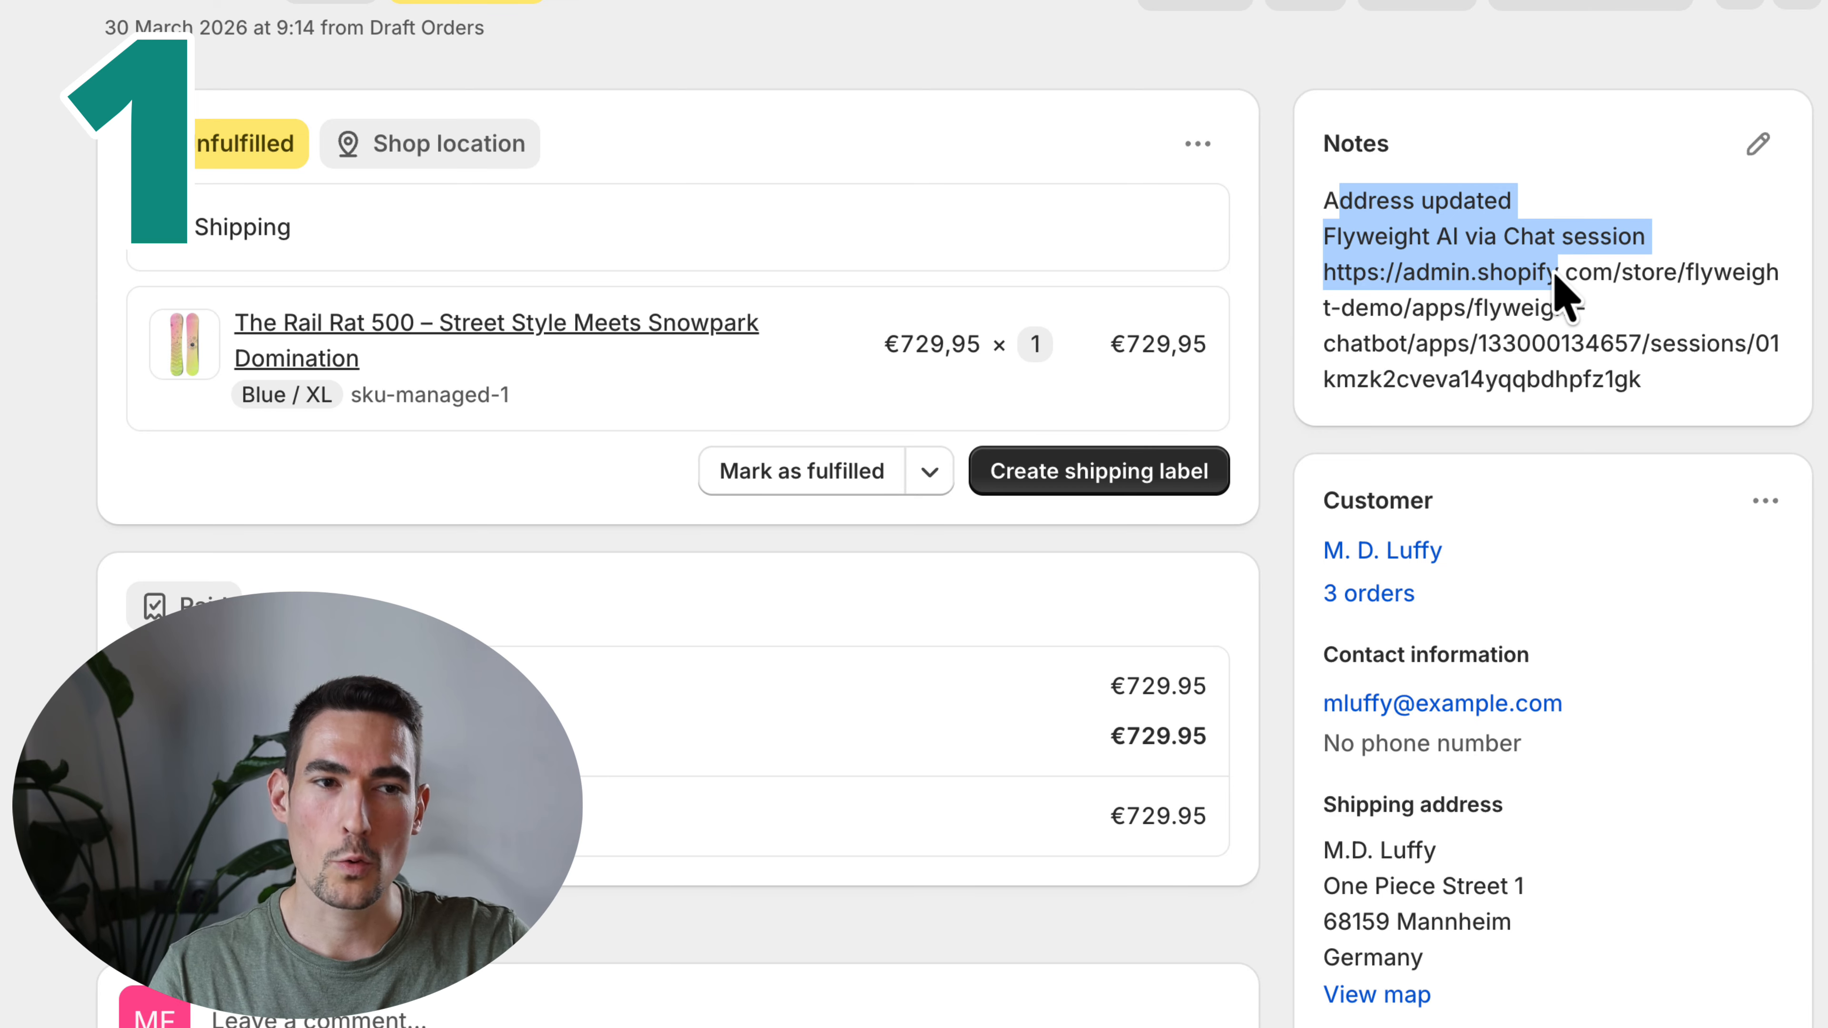
click(1594, 277)
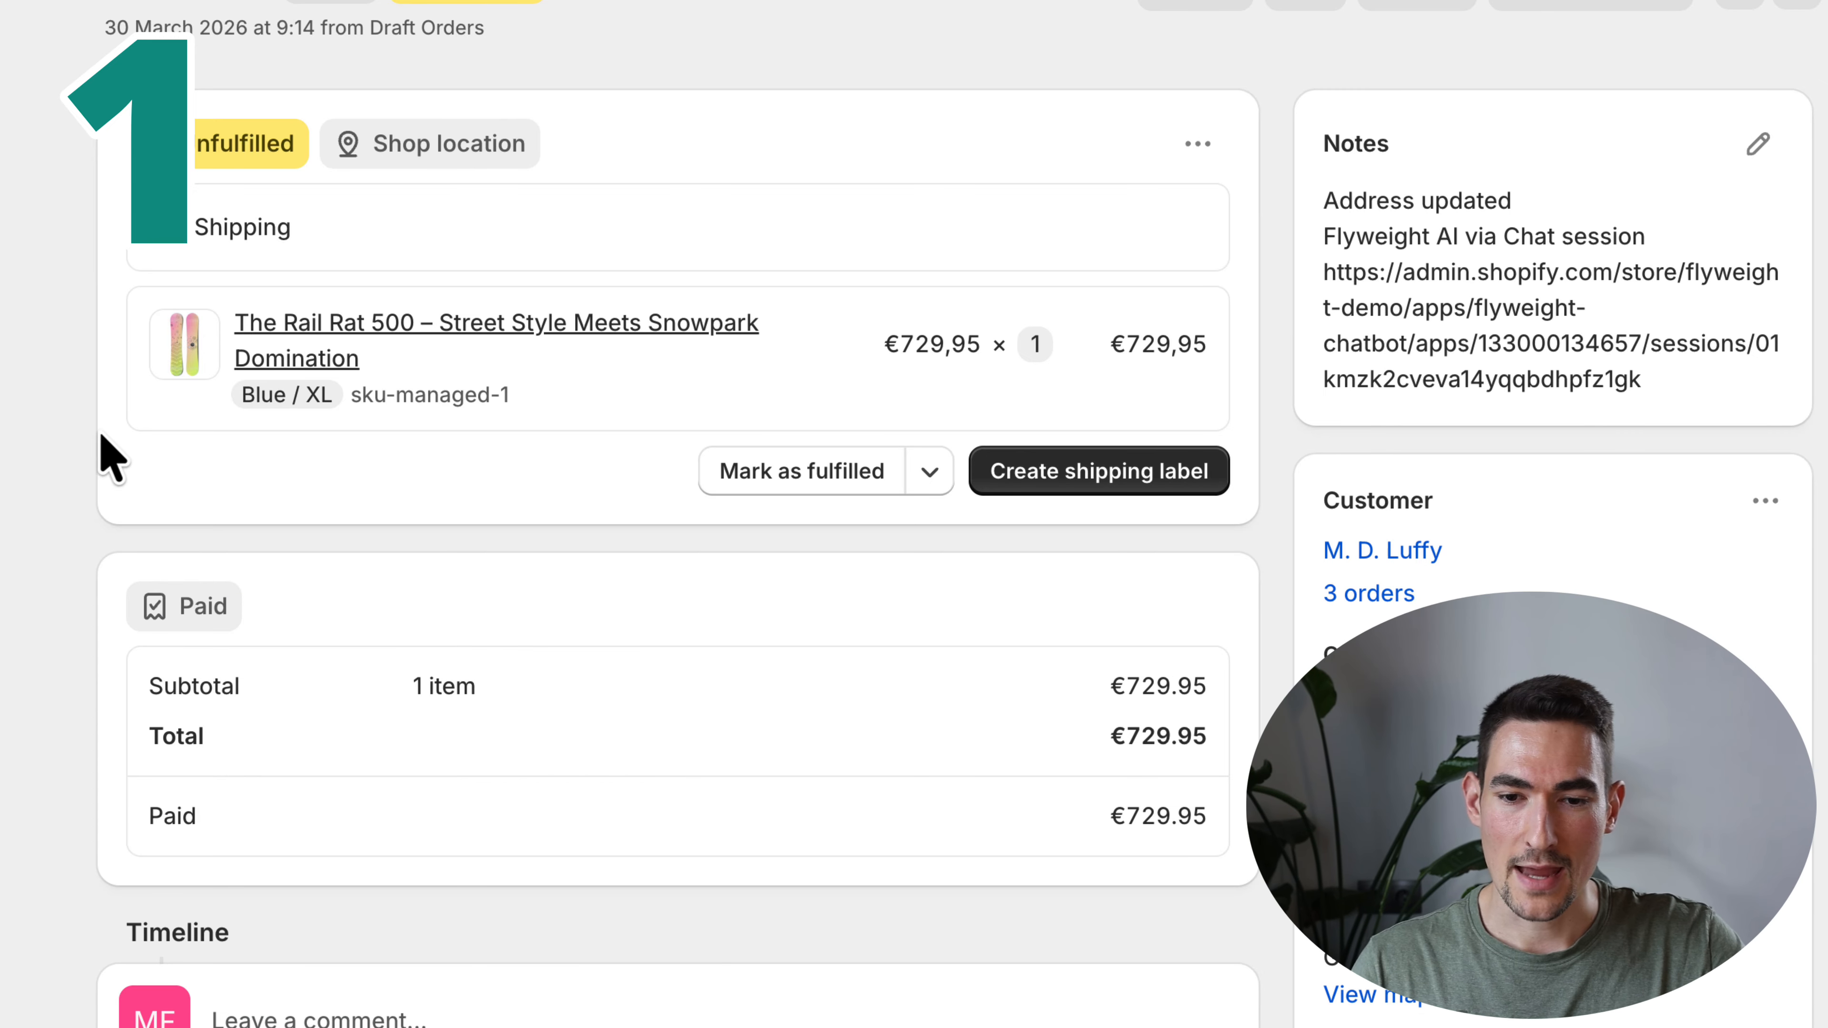
scroll(86, 461, down, 2)
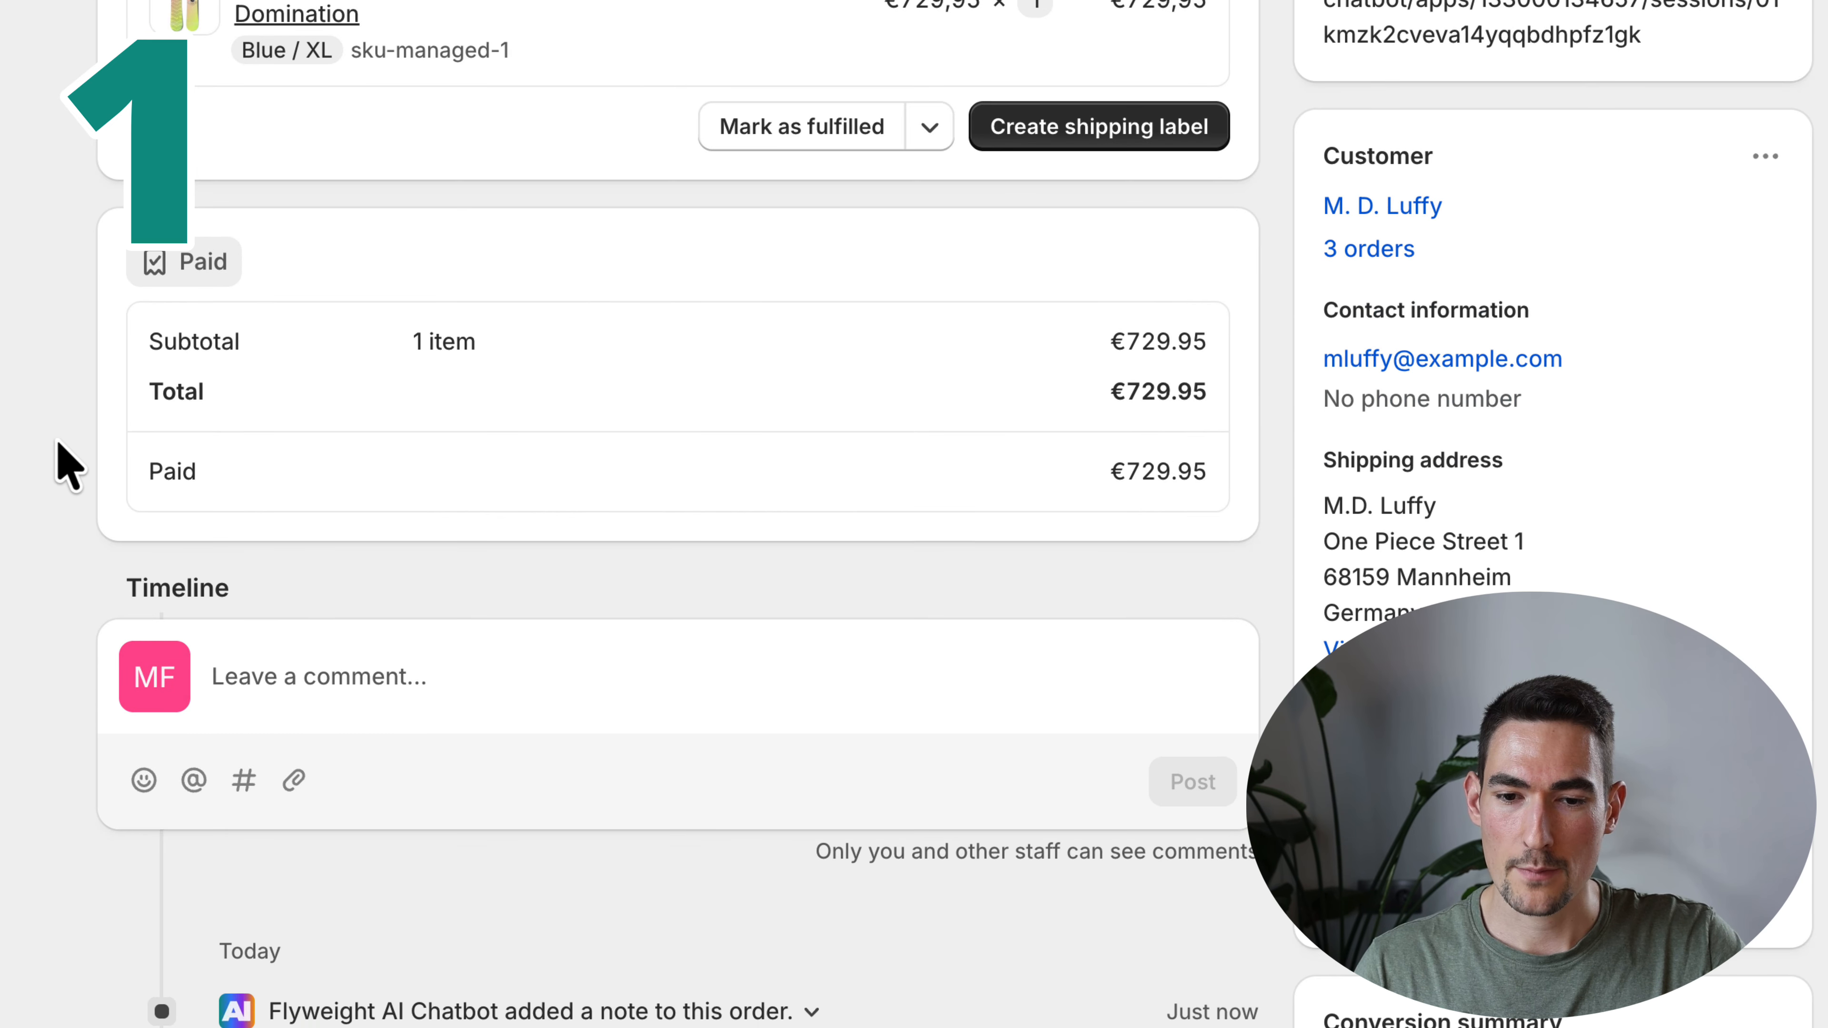
scroll(425, 865, down, 3)
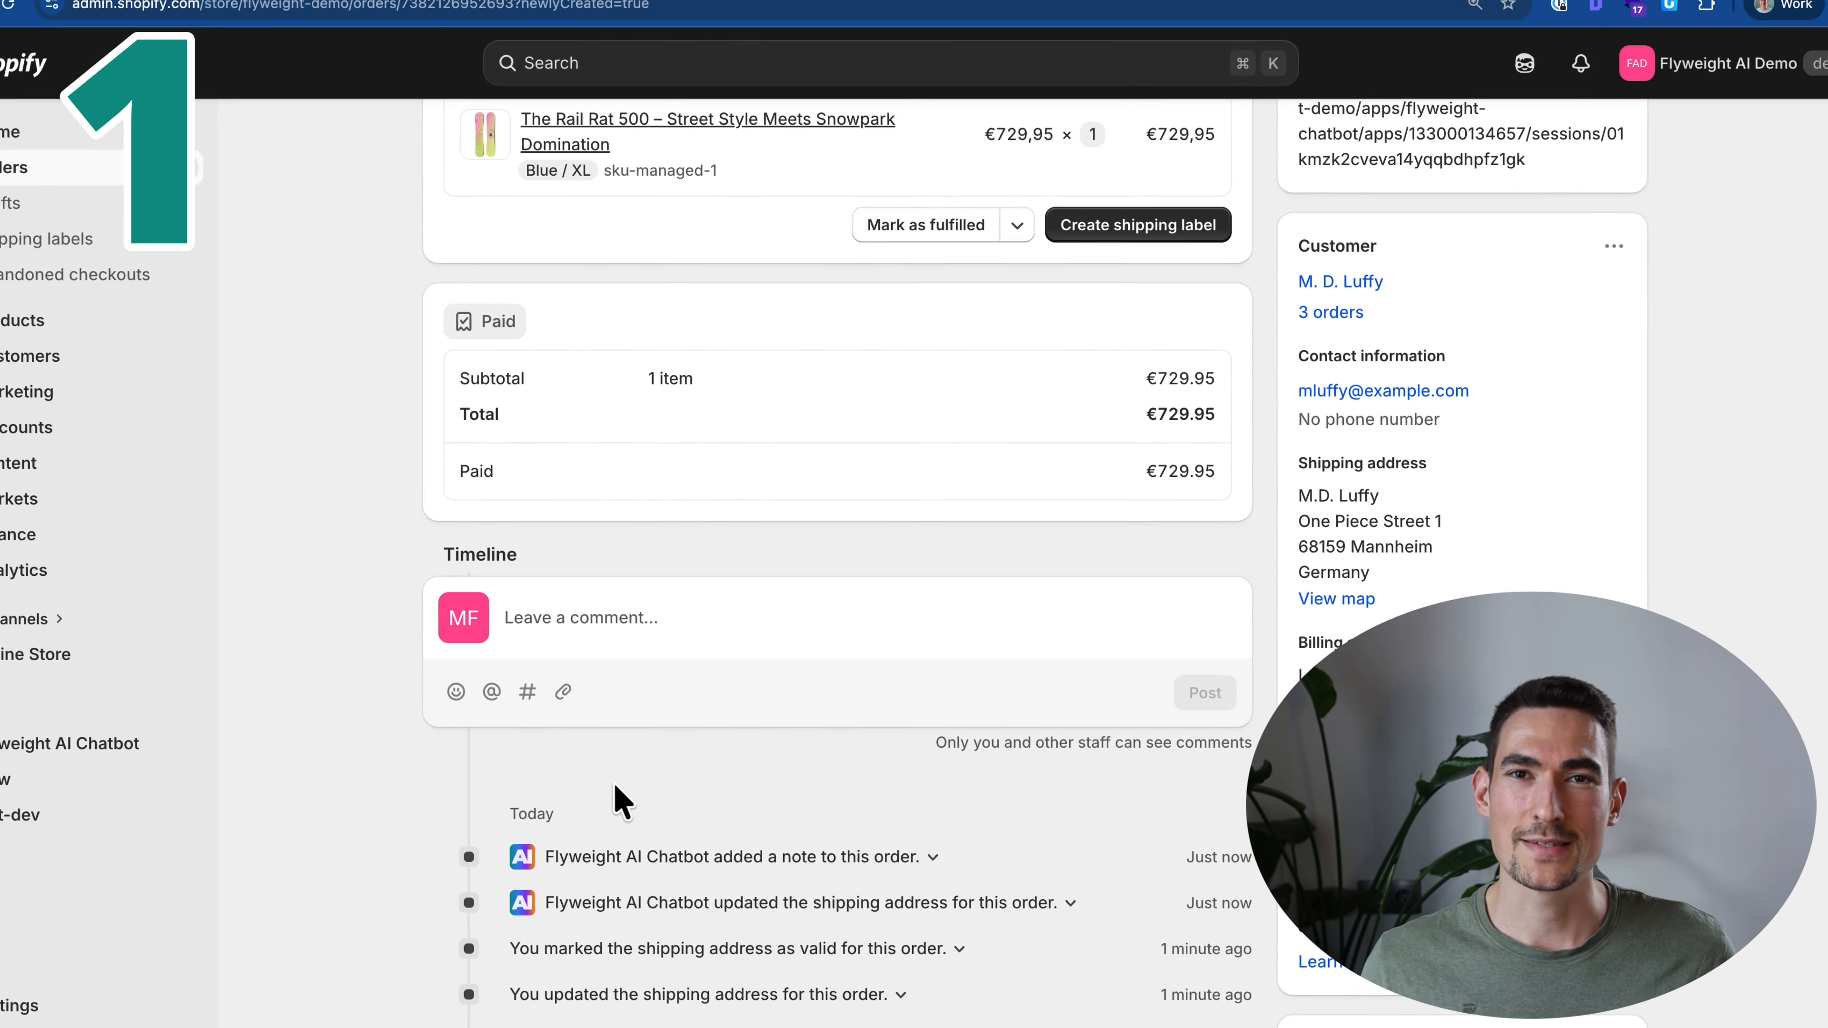
Route Order cancellation in the chatbot's routing settings to "Show form to find orders and trigger Shopify Flow"
click(188, 20)
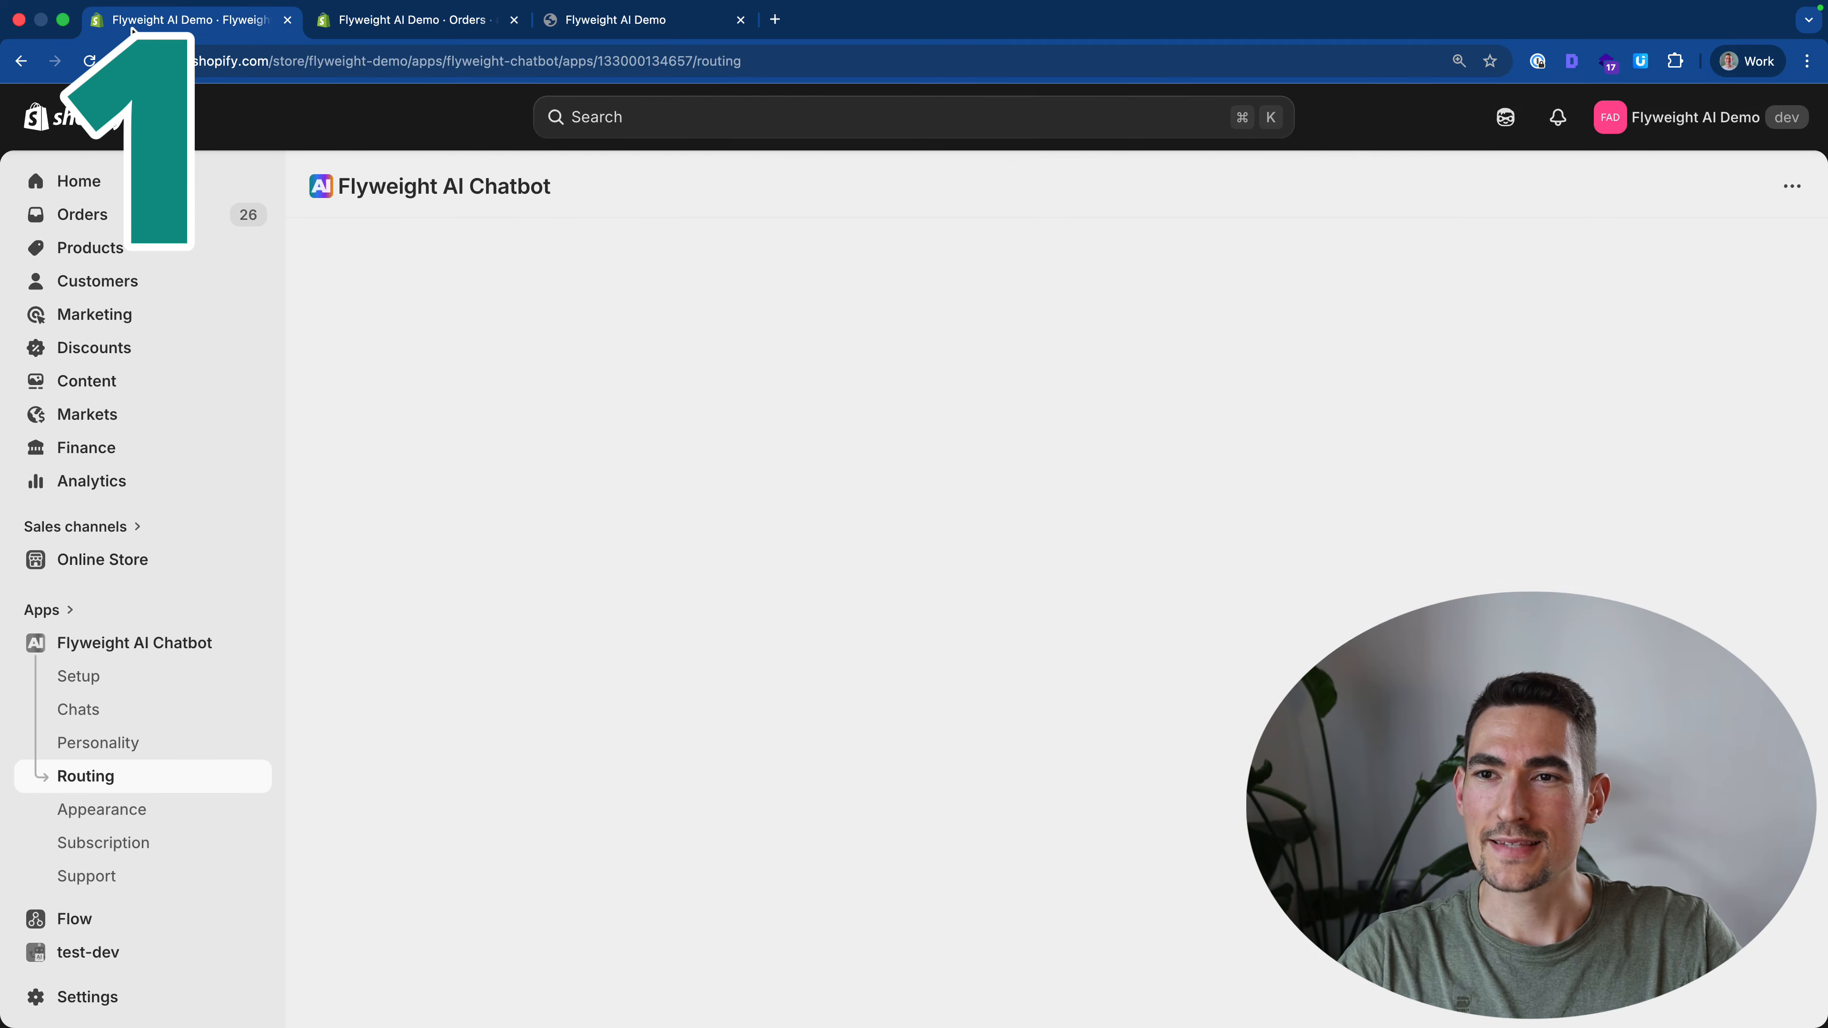
scroll(644, 434, down, 3)
scroll(644, 443, down, 15)
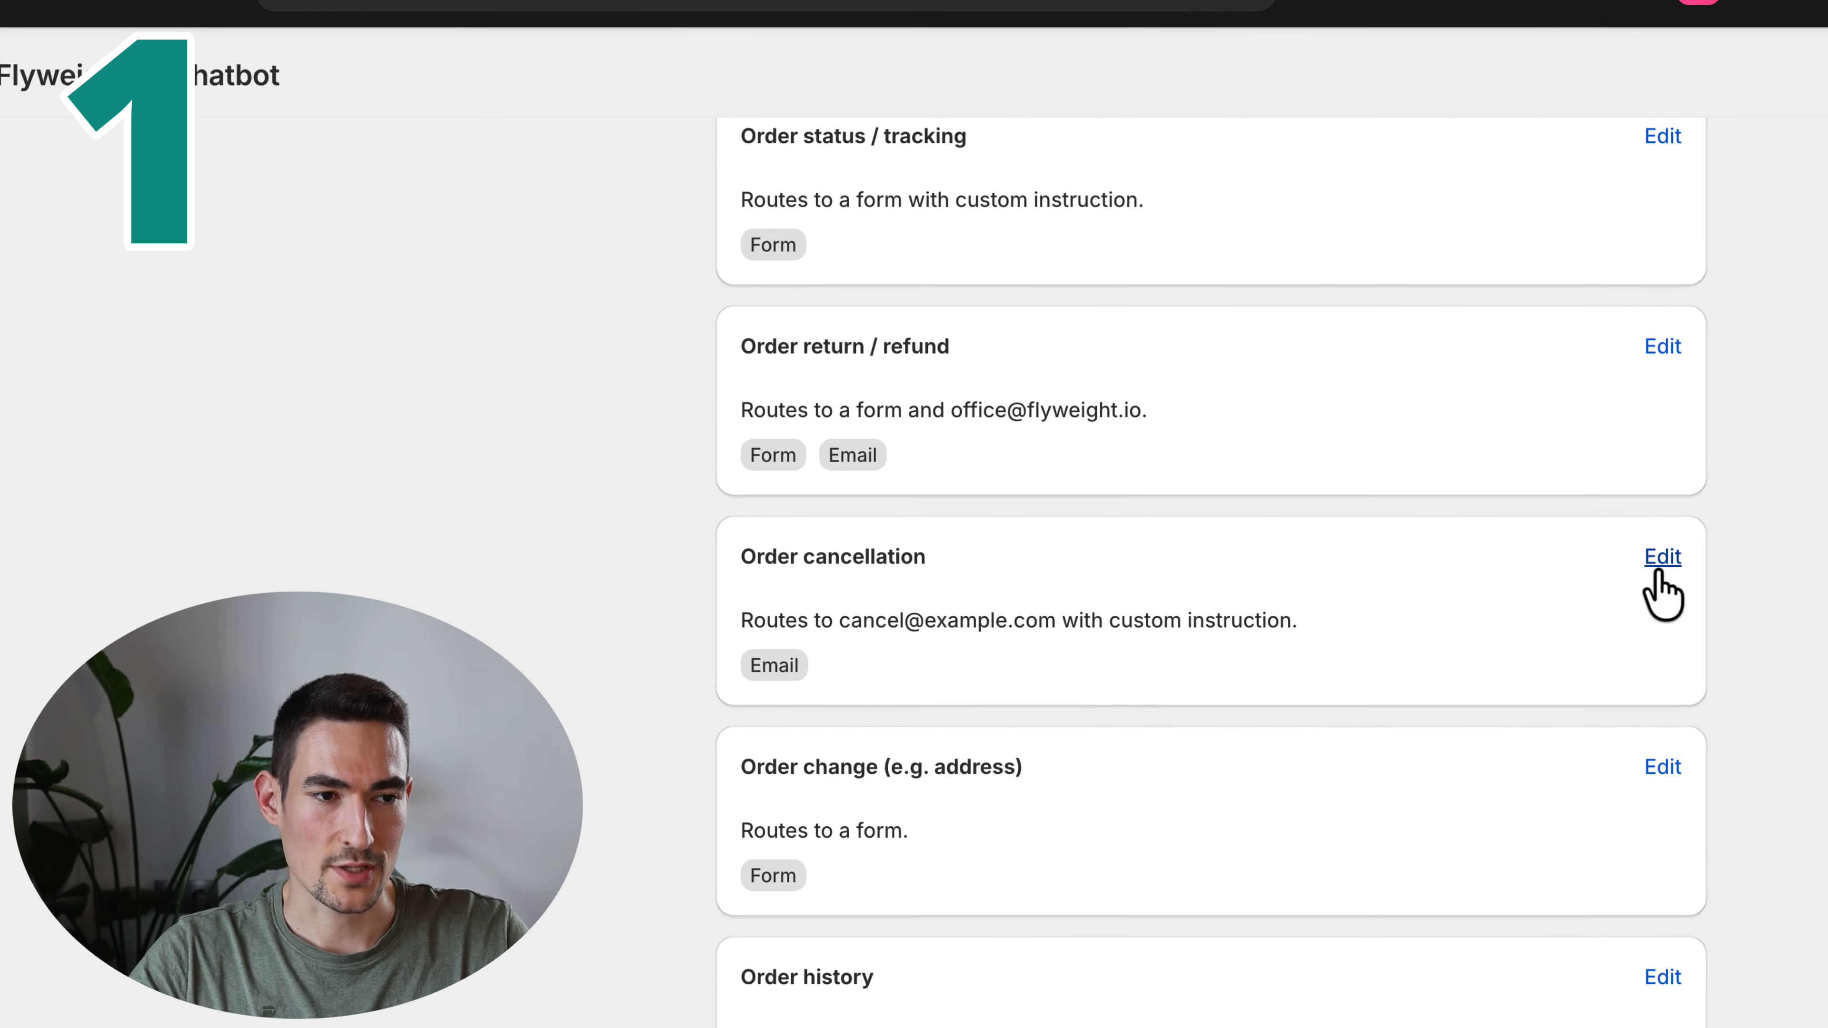
click(1583, 546)
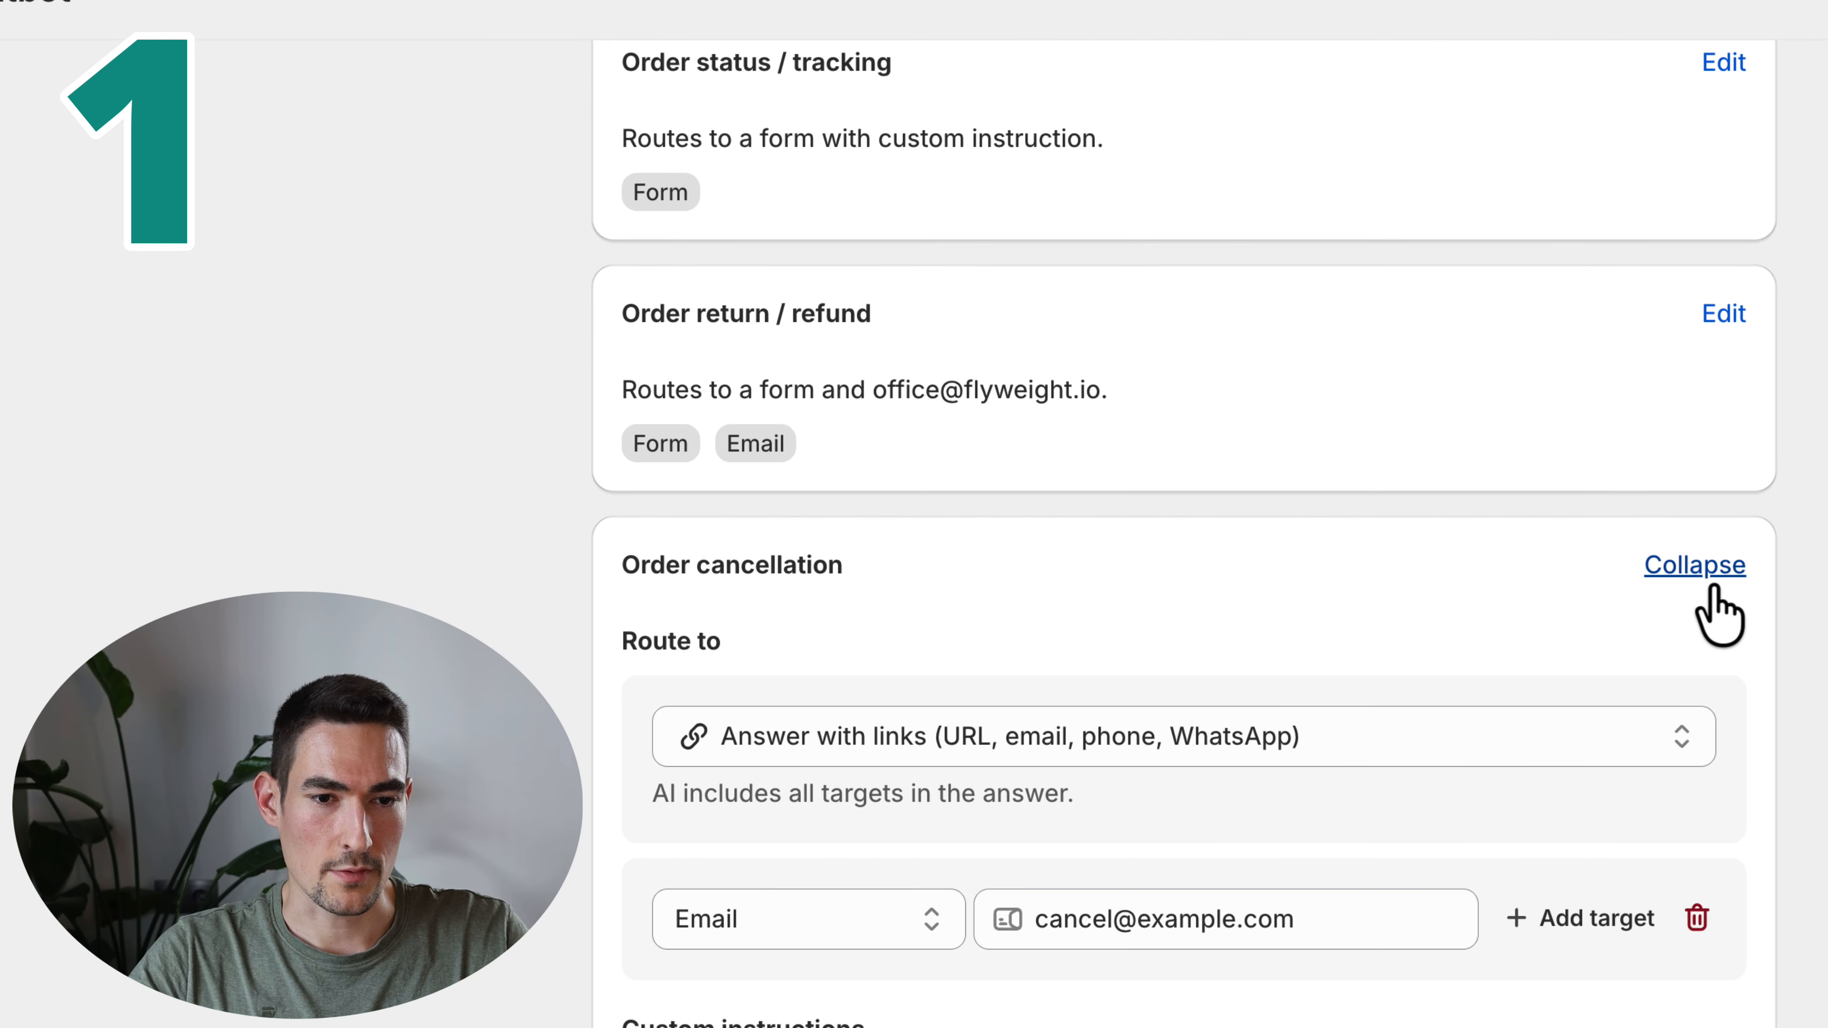
click(1257, 647)
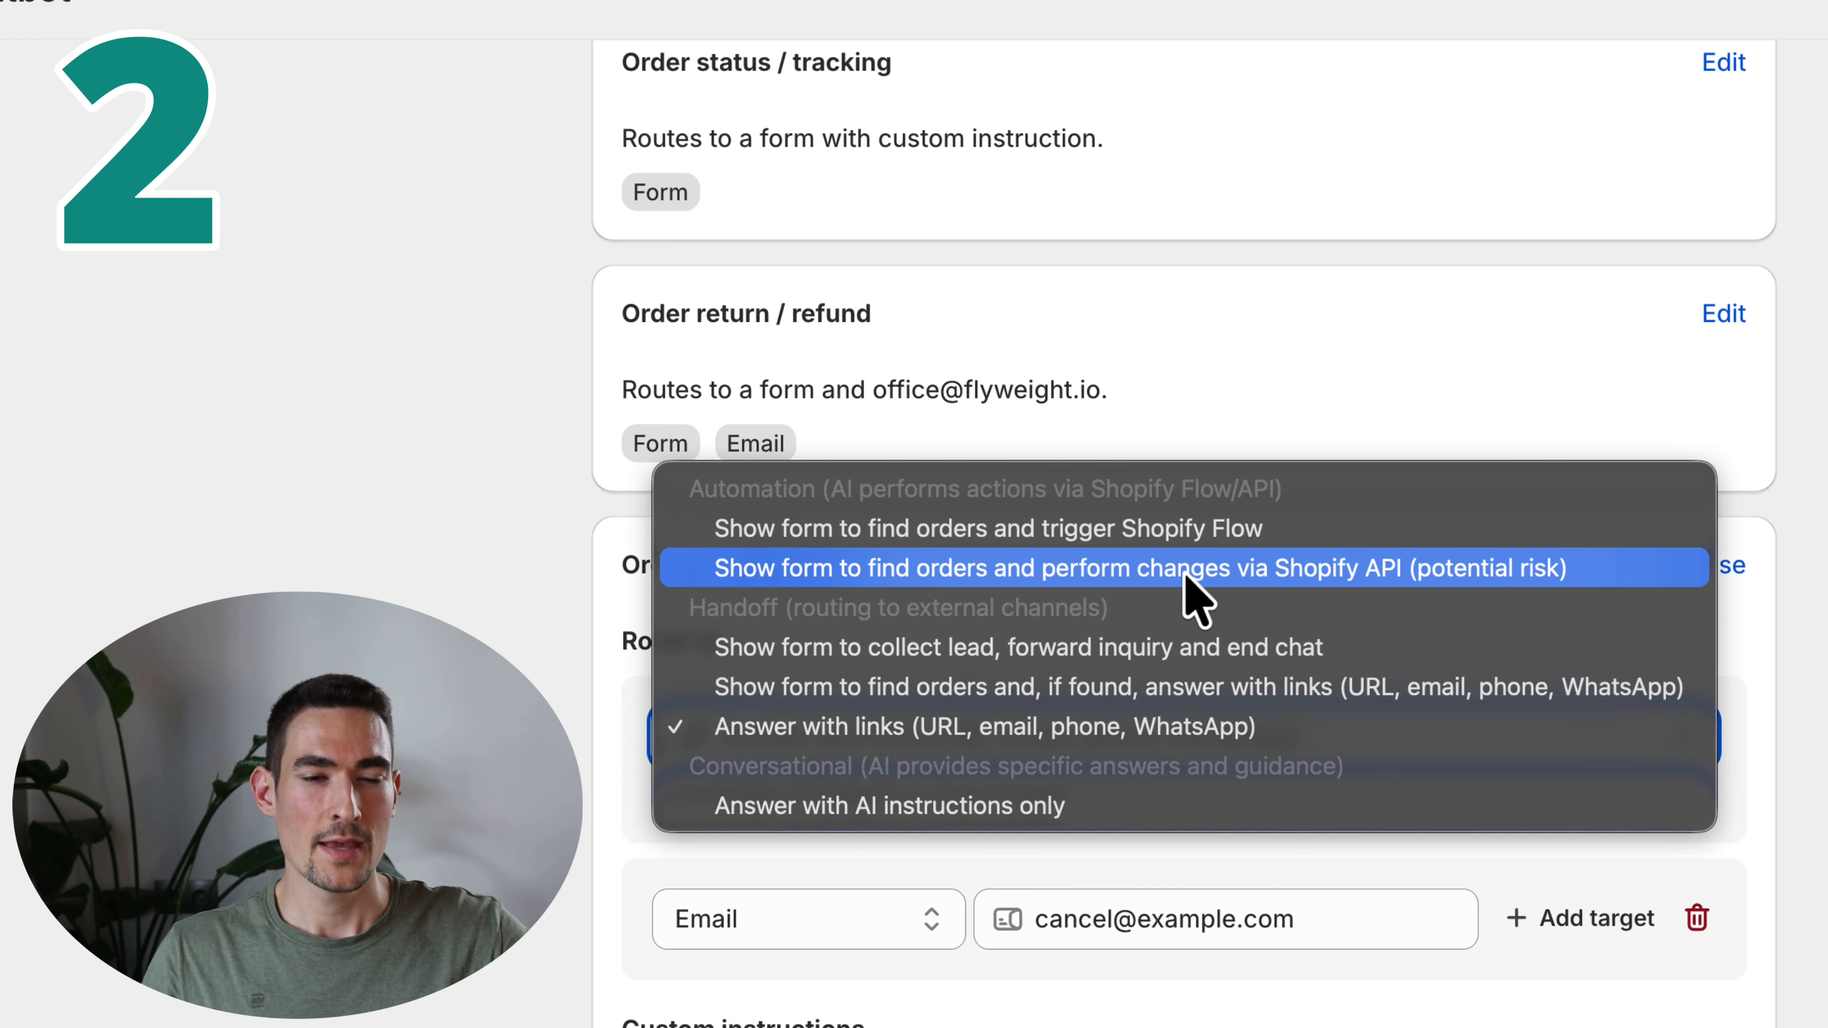
click(1119, 531)
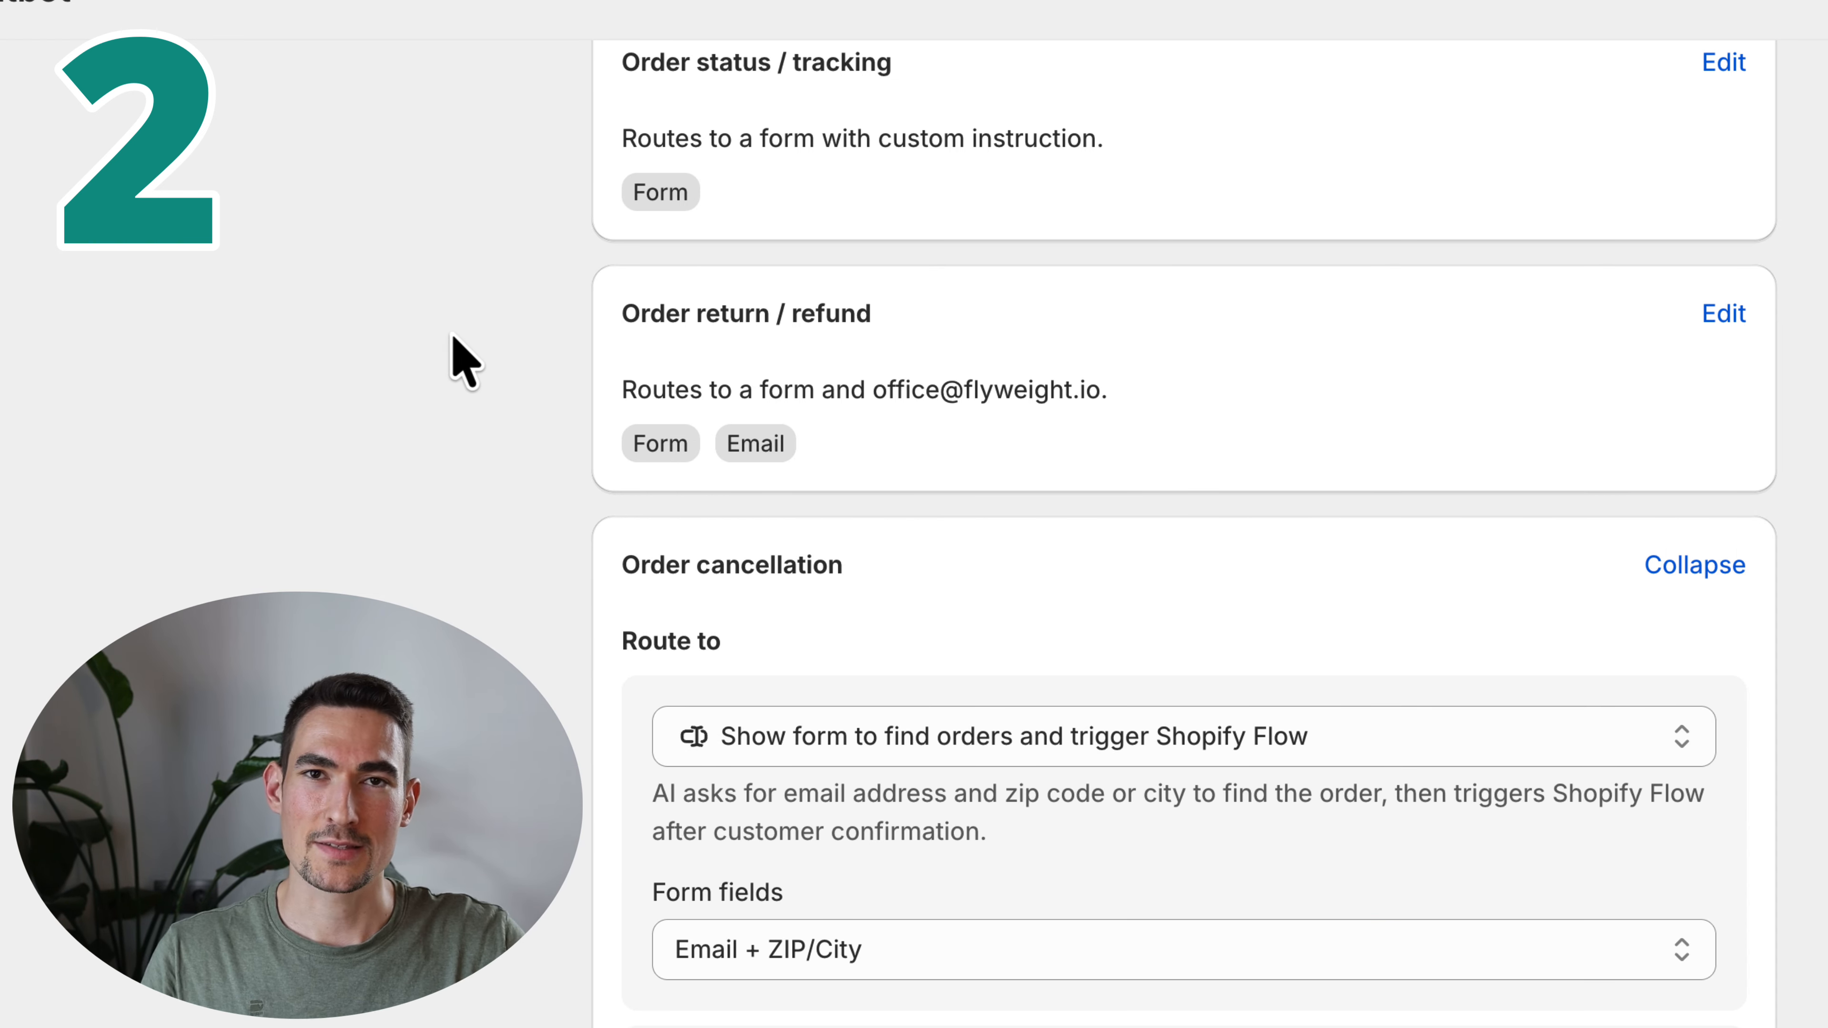
Revoke the chatbot's write order permission in the order routing settings
scroll(393, 439, up, 10)
scroll(861, 436, up, 3)
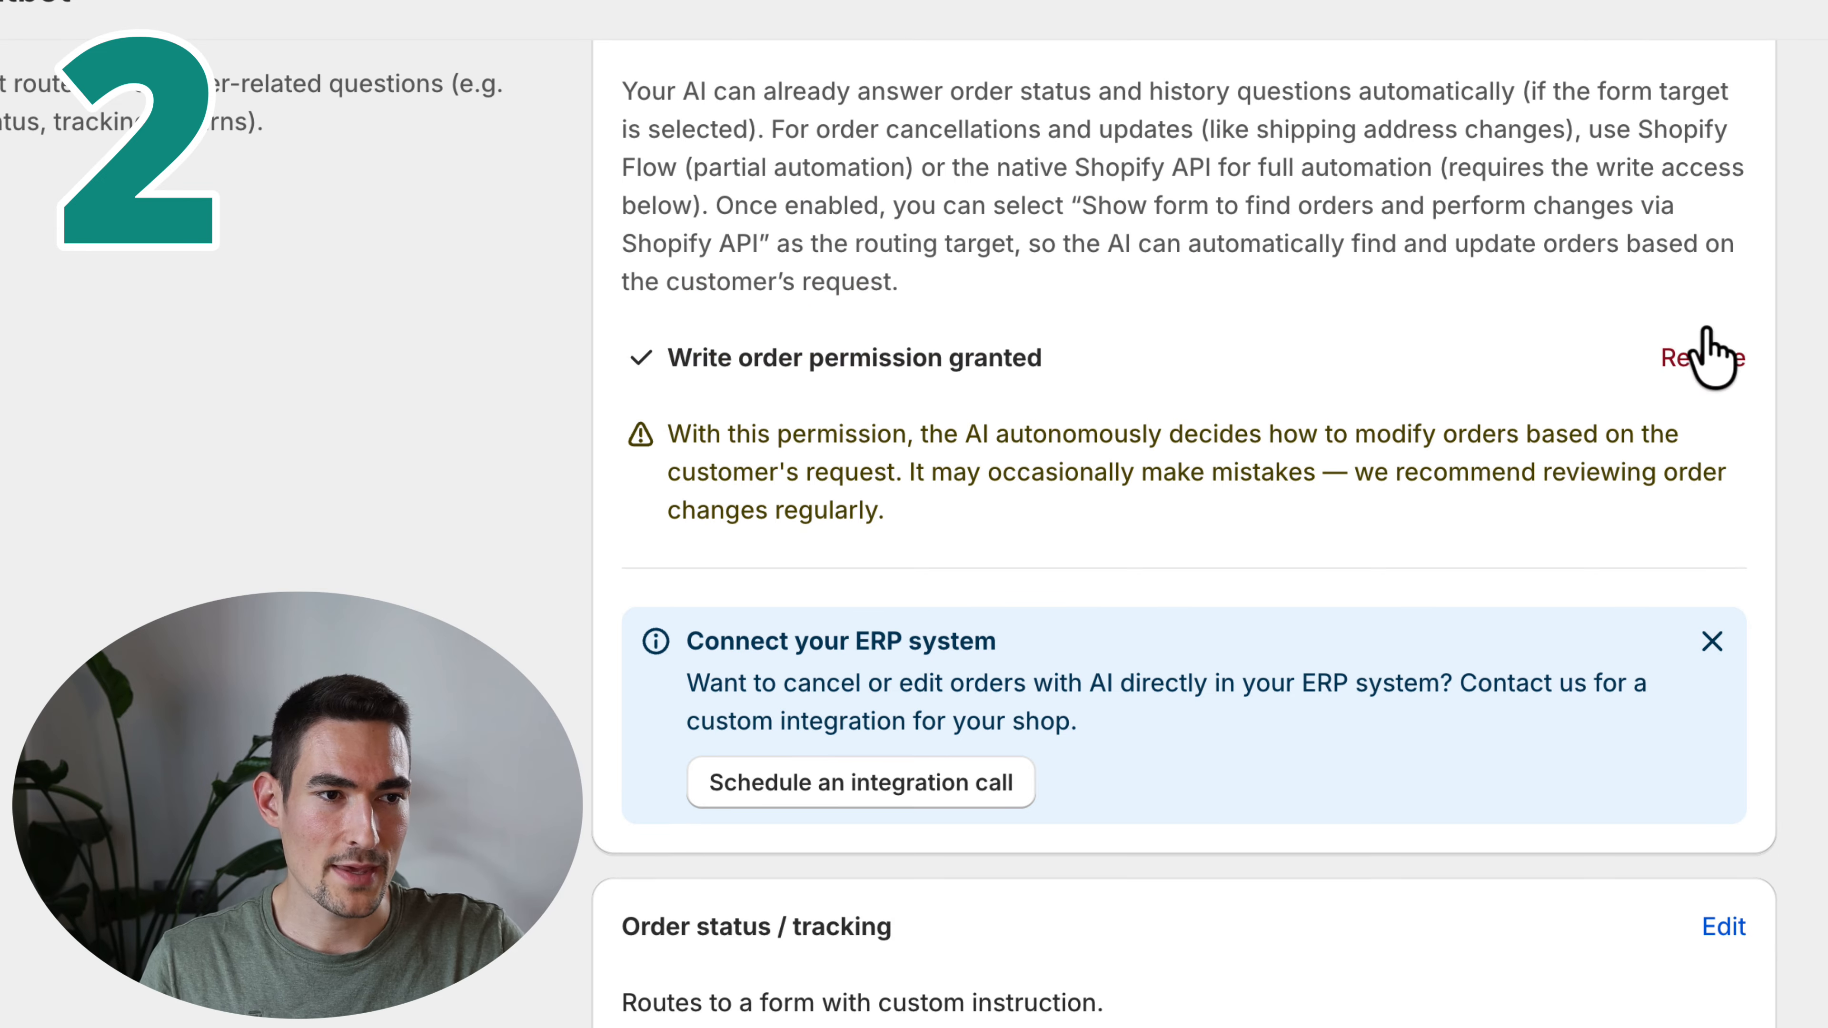
click(1718, 365)
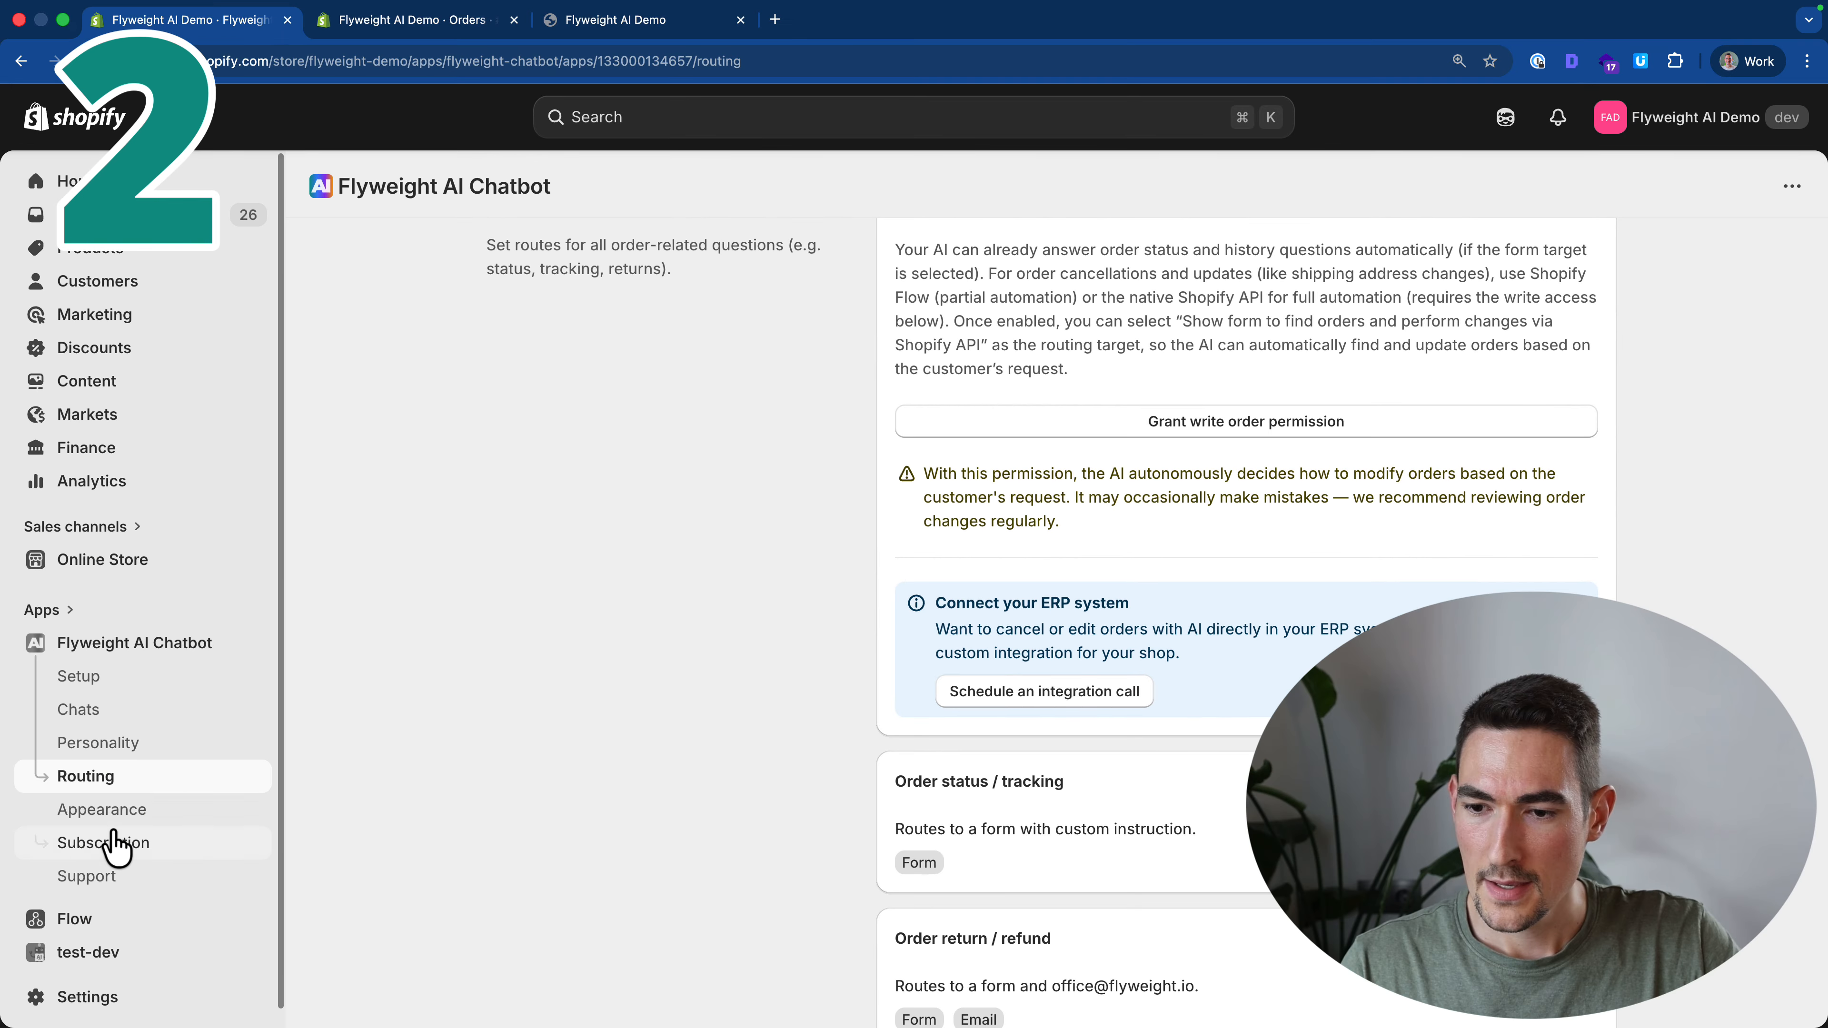
Open Flow in a separate browser tab and create a workflow with the Flyweight AI Chatbot trigger "Order cancel routing triggered"
super+click(111, 928)
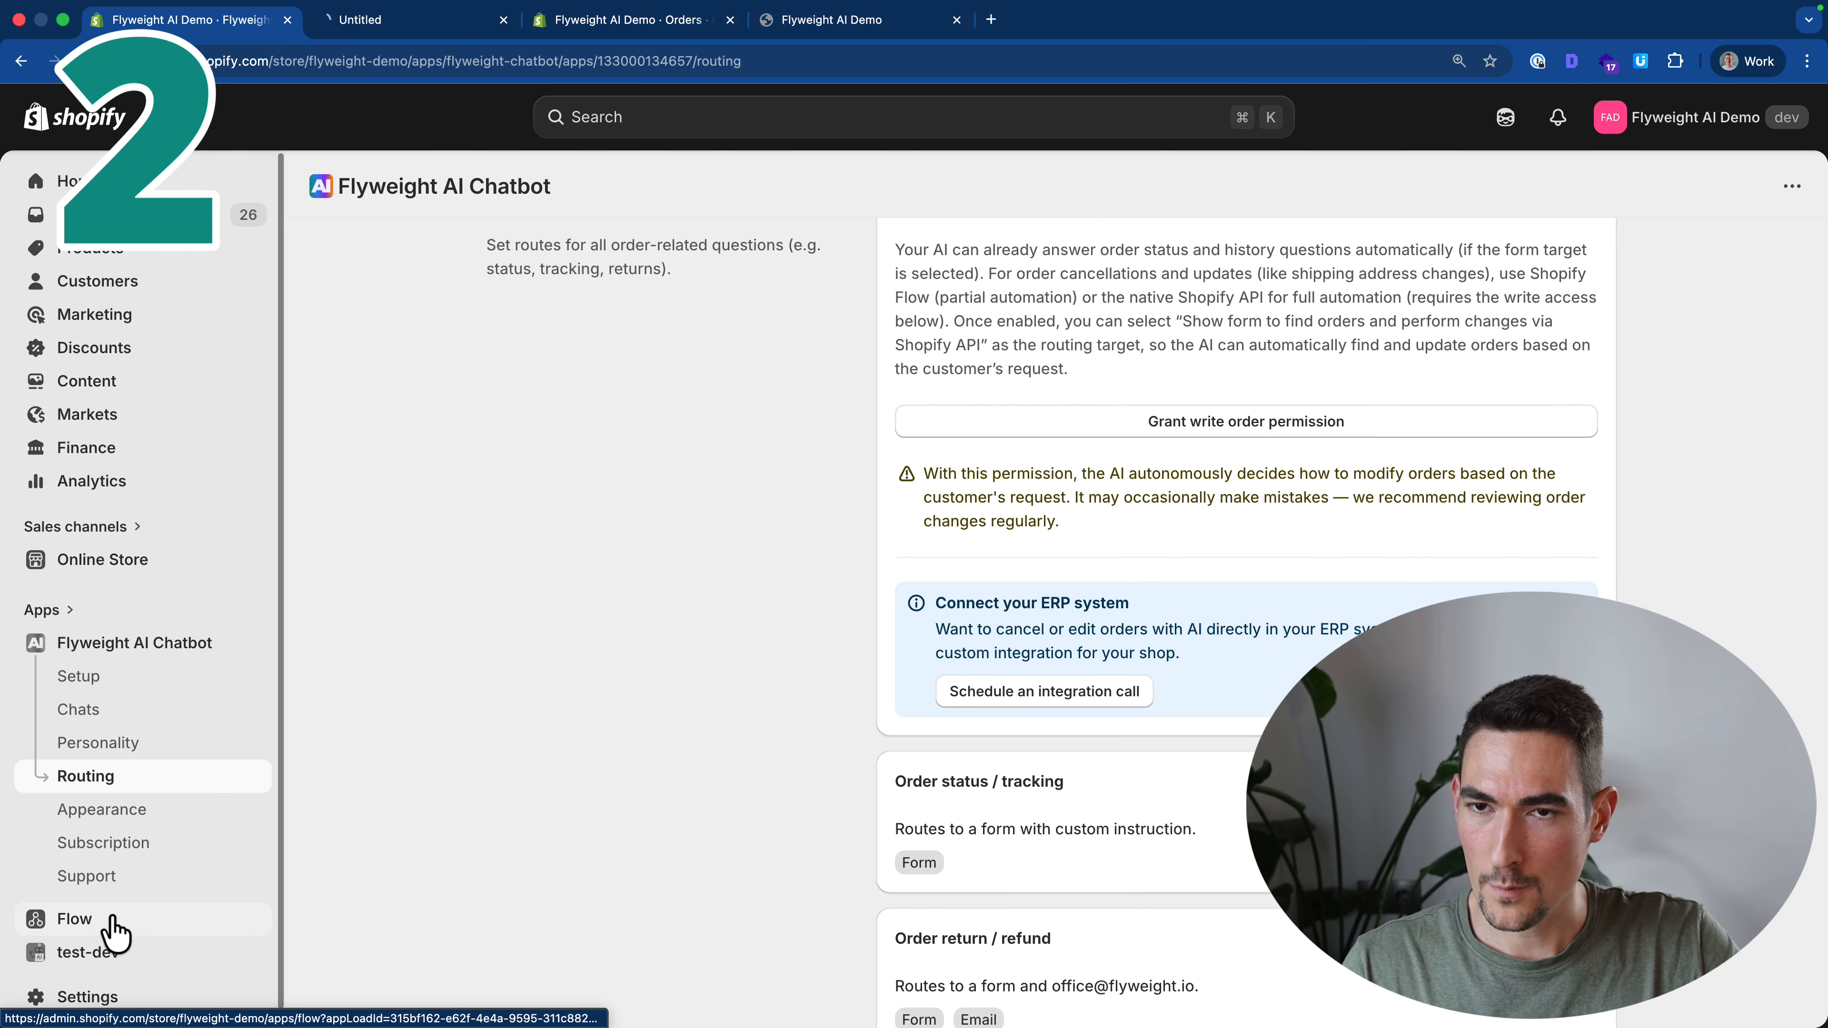
click(425, 29)
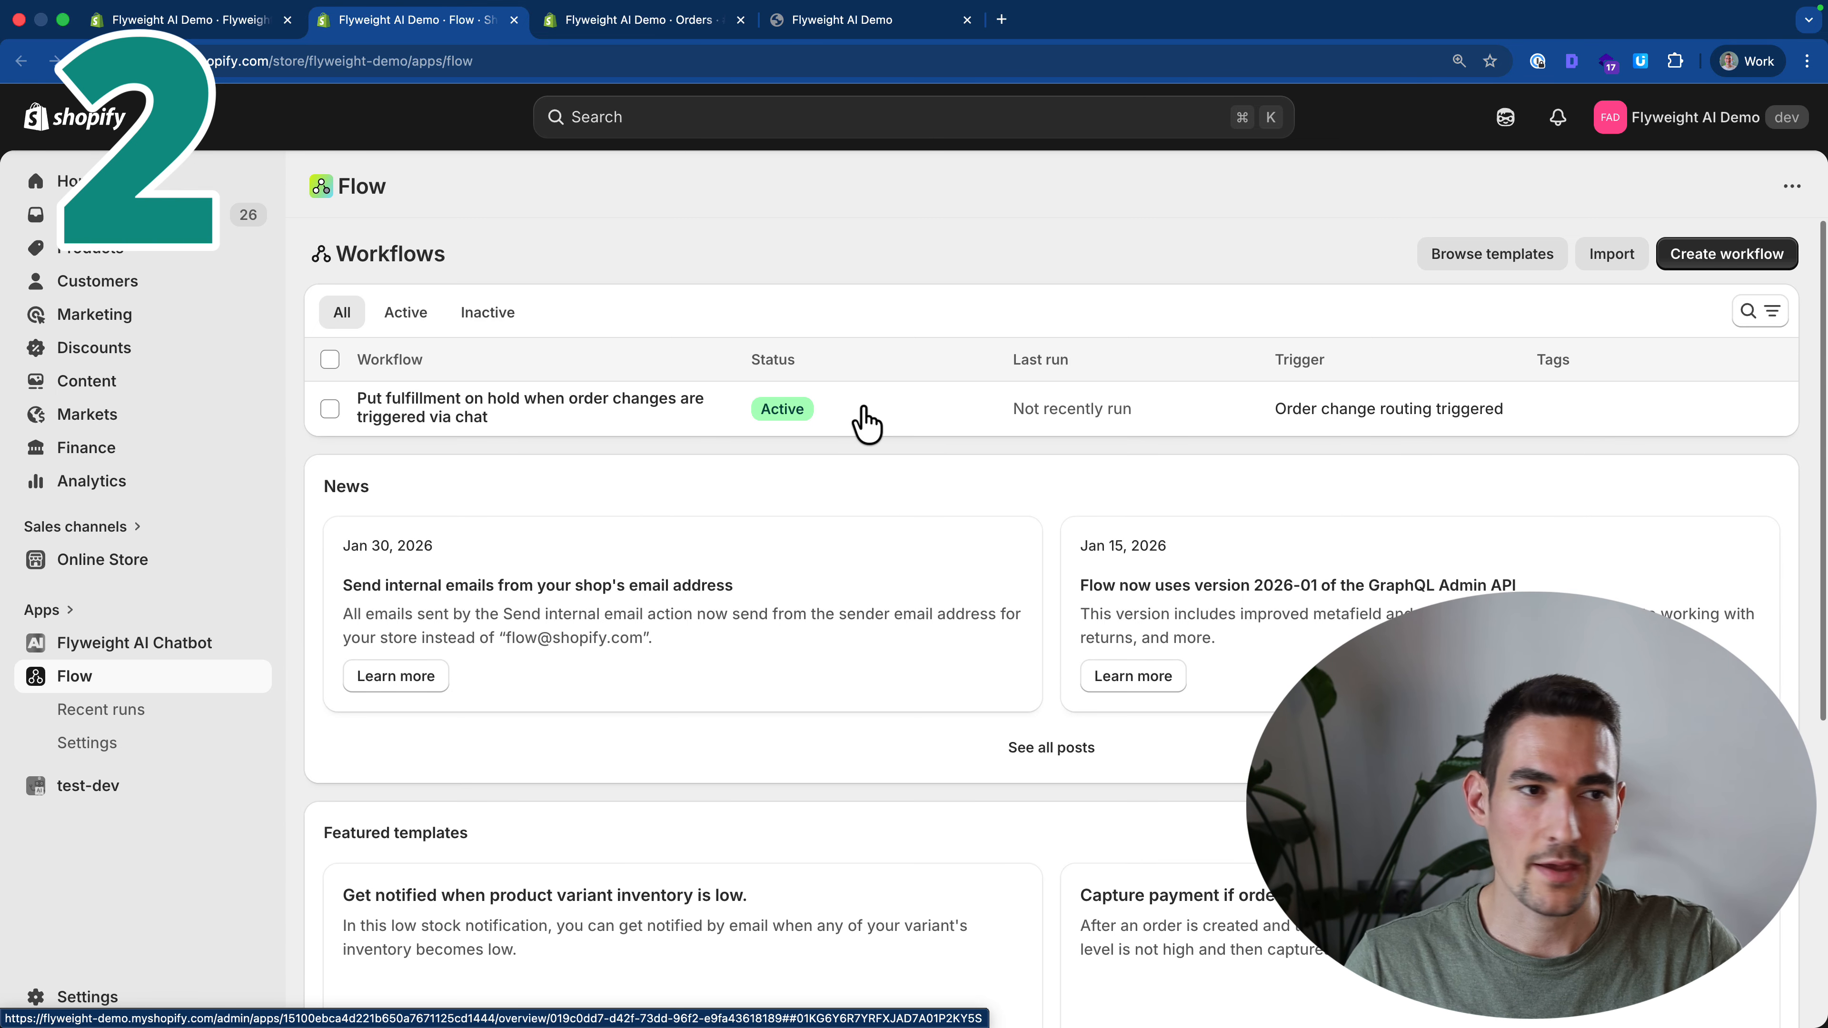
click(1705, 263)
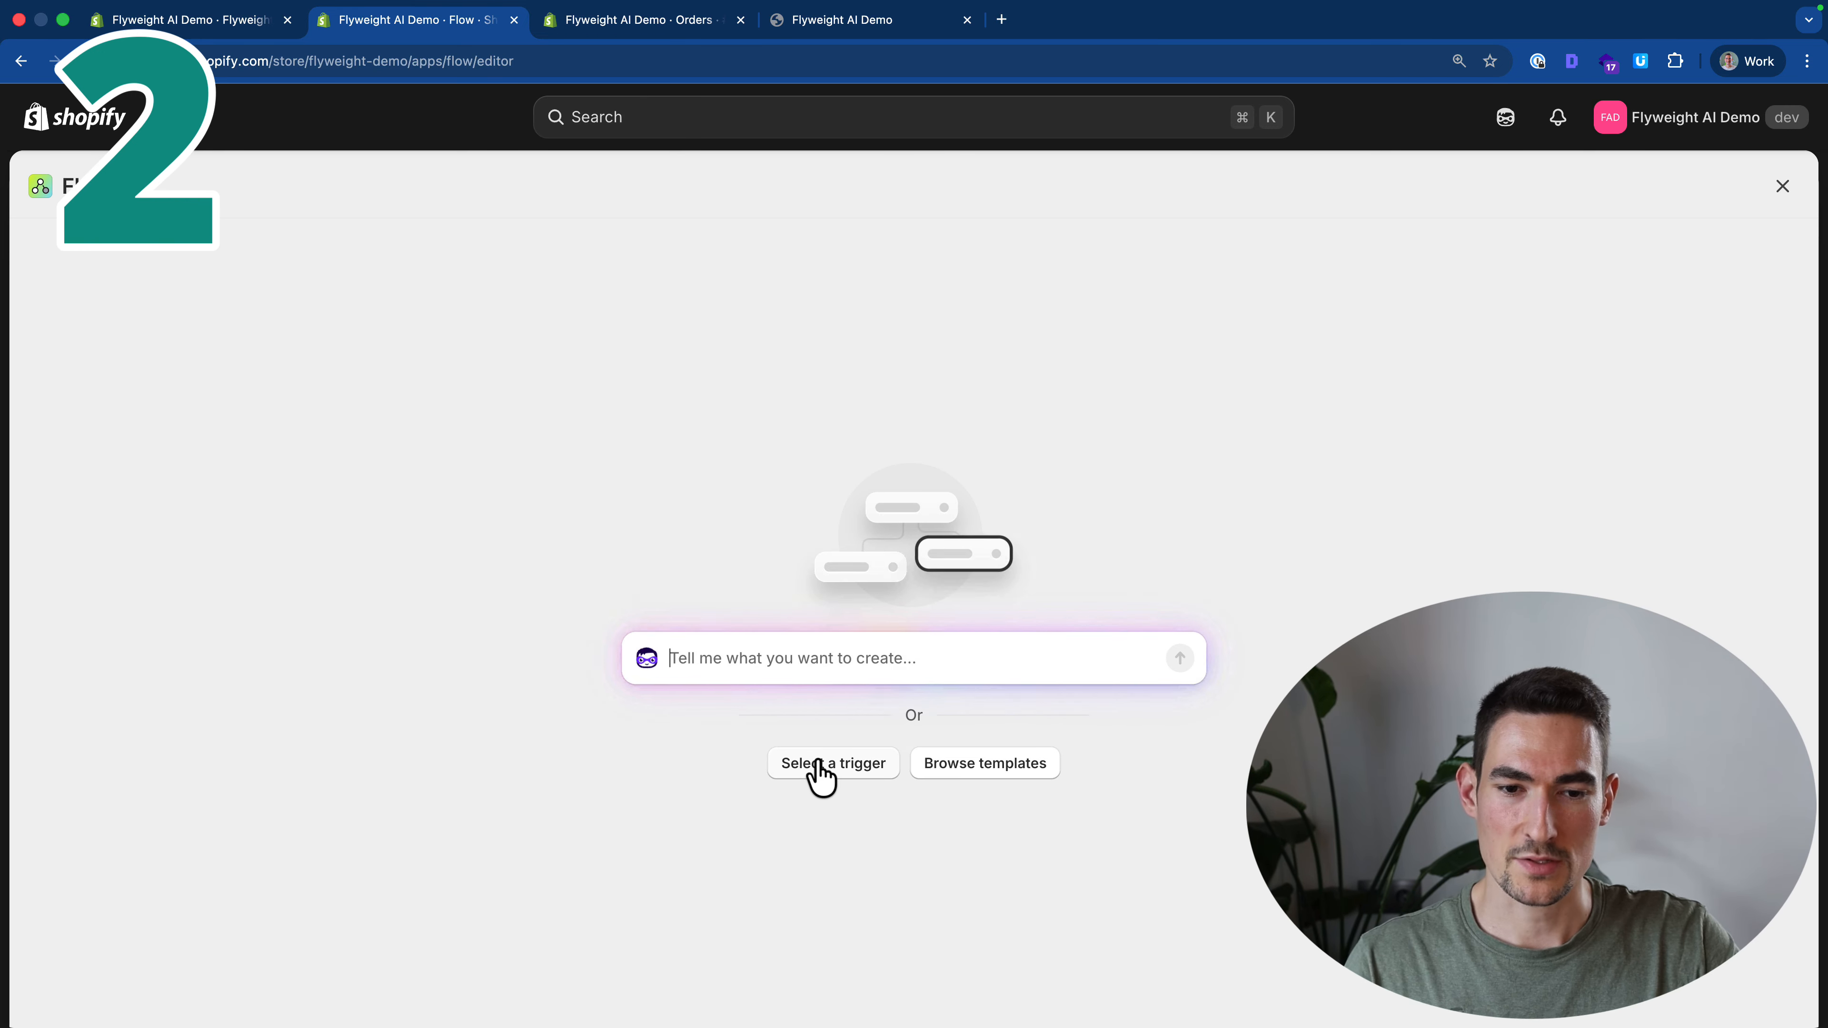
click(802, 770)
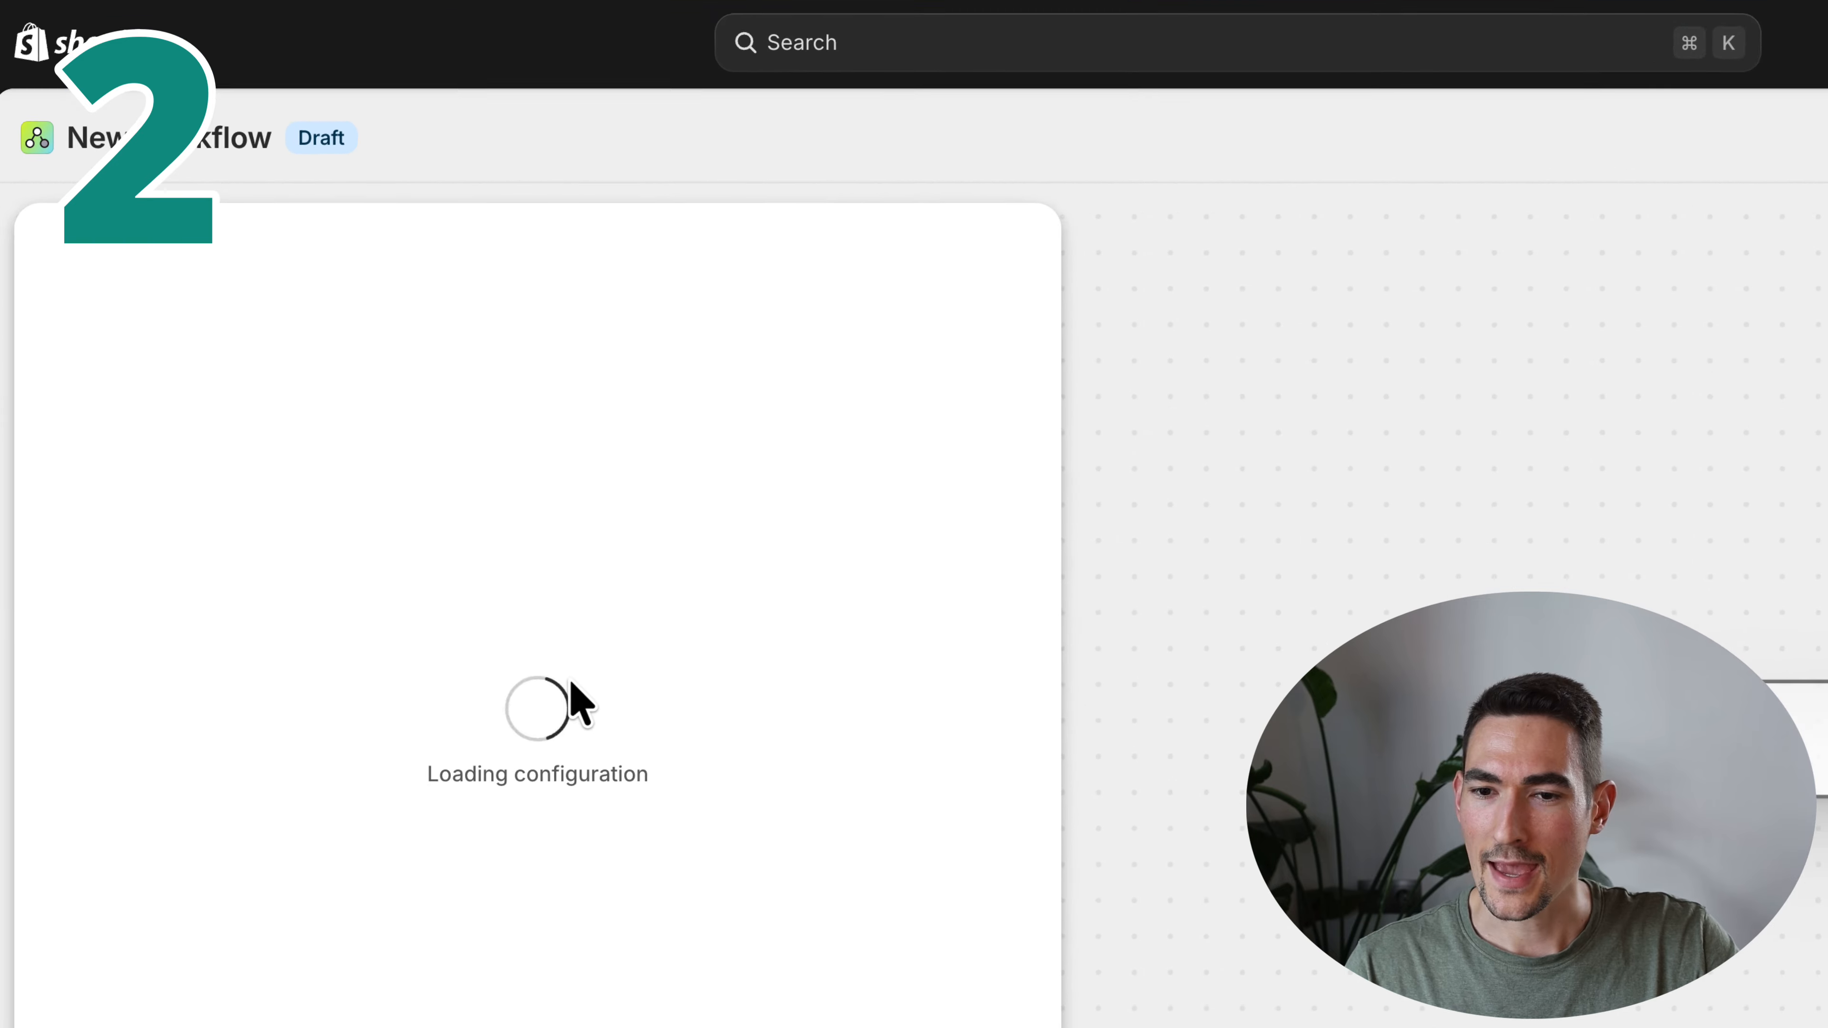
click(480, 748)
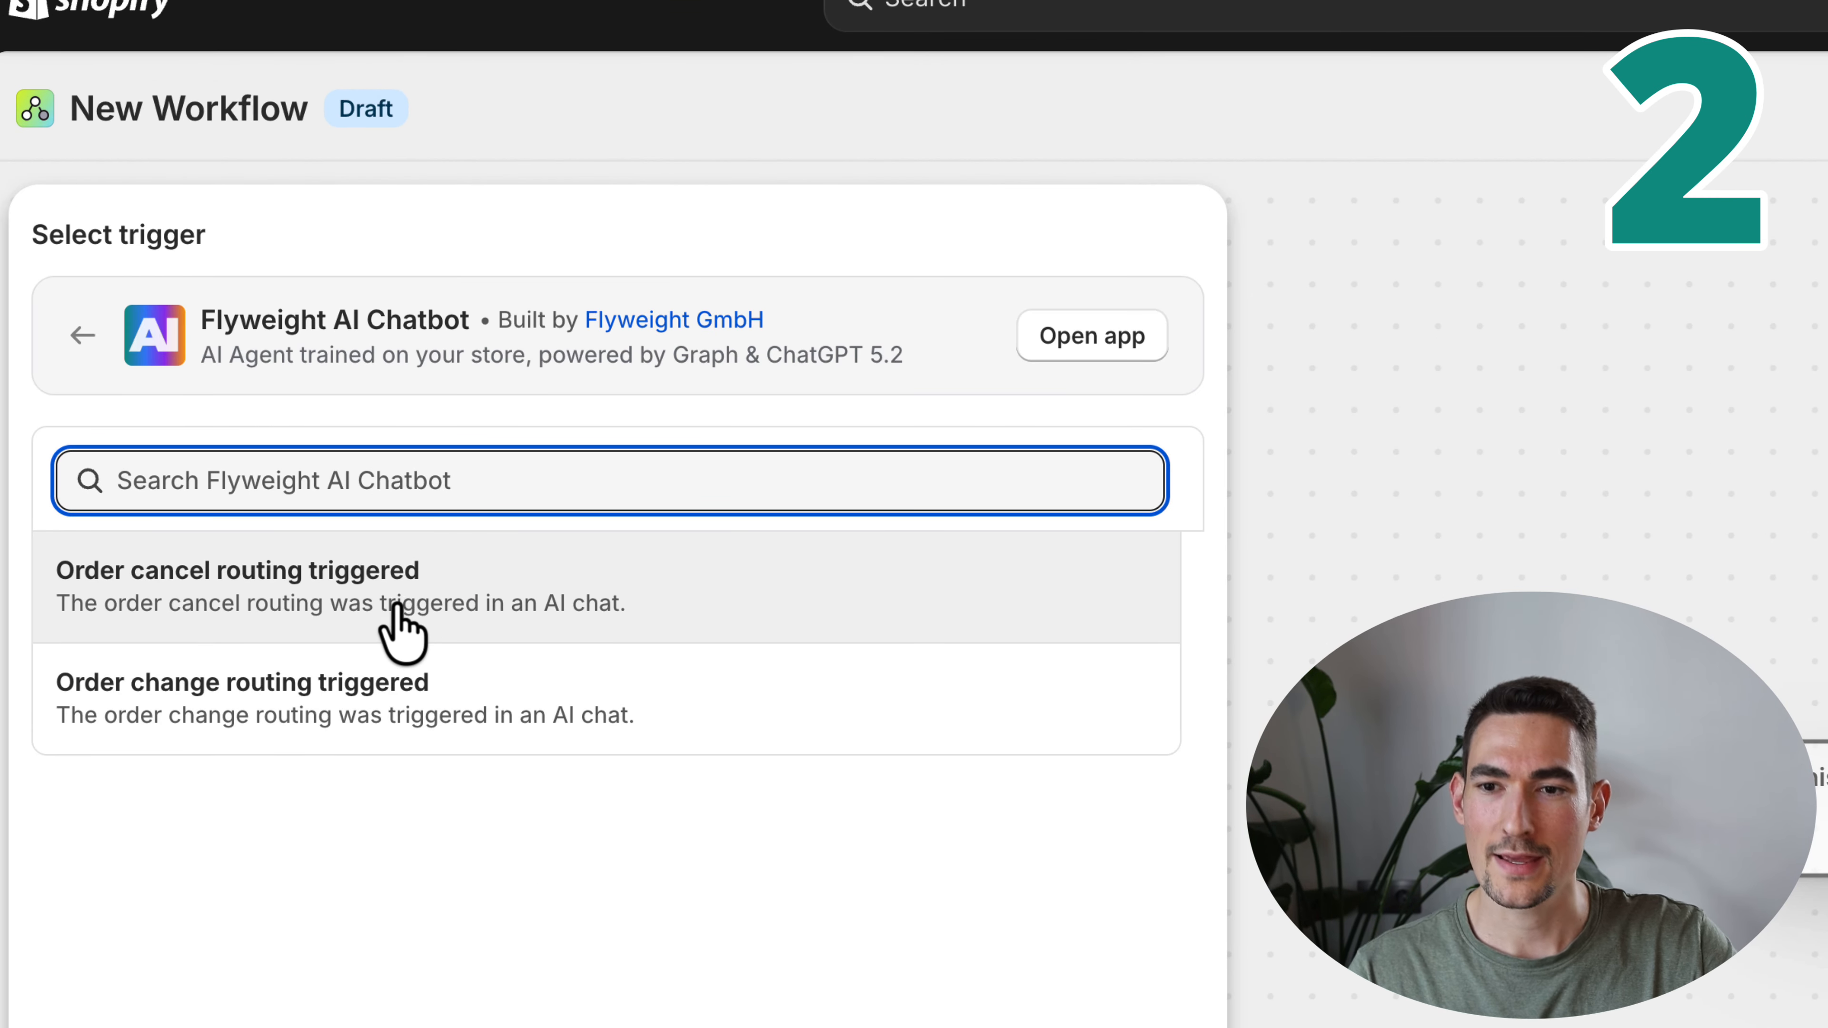
click(413, 637)
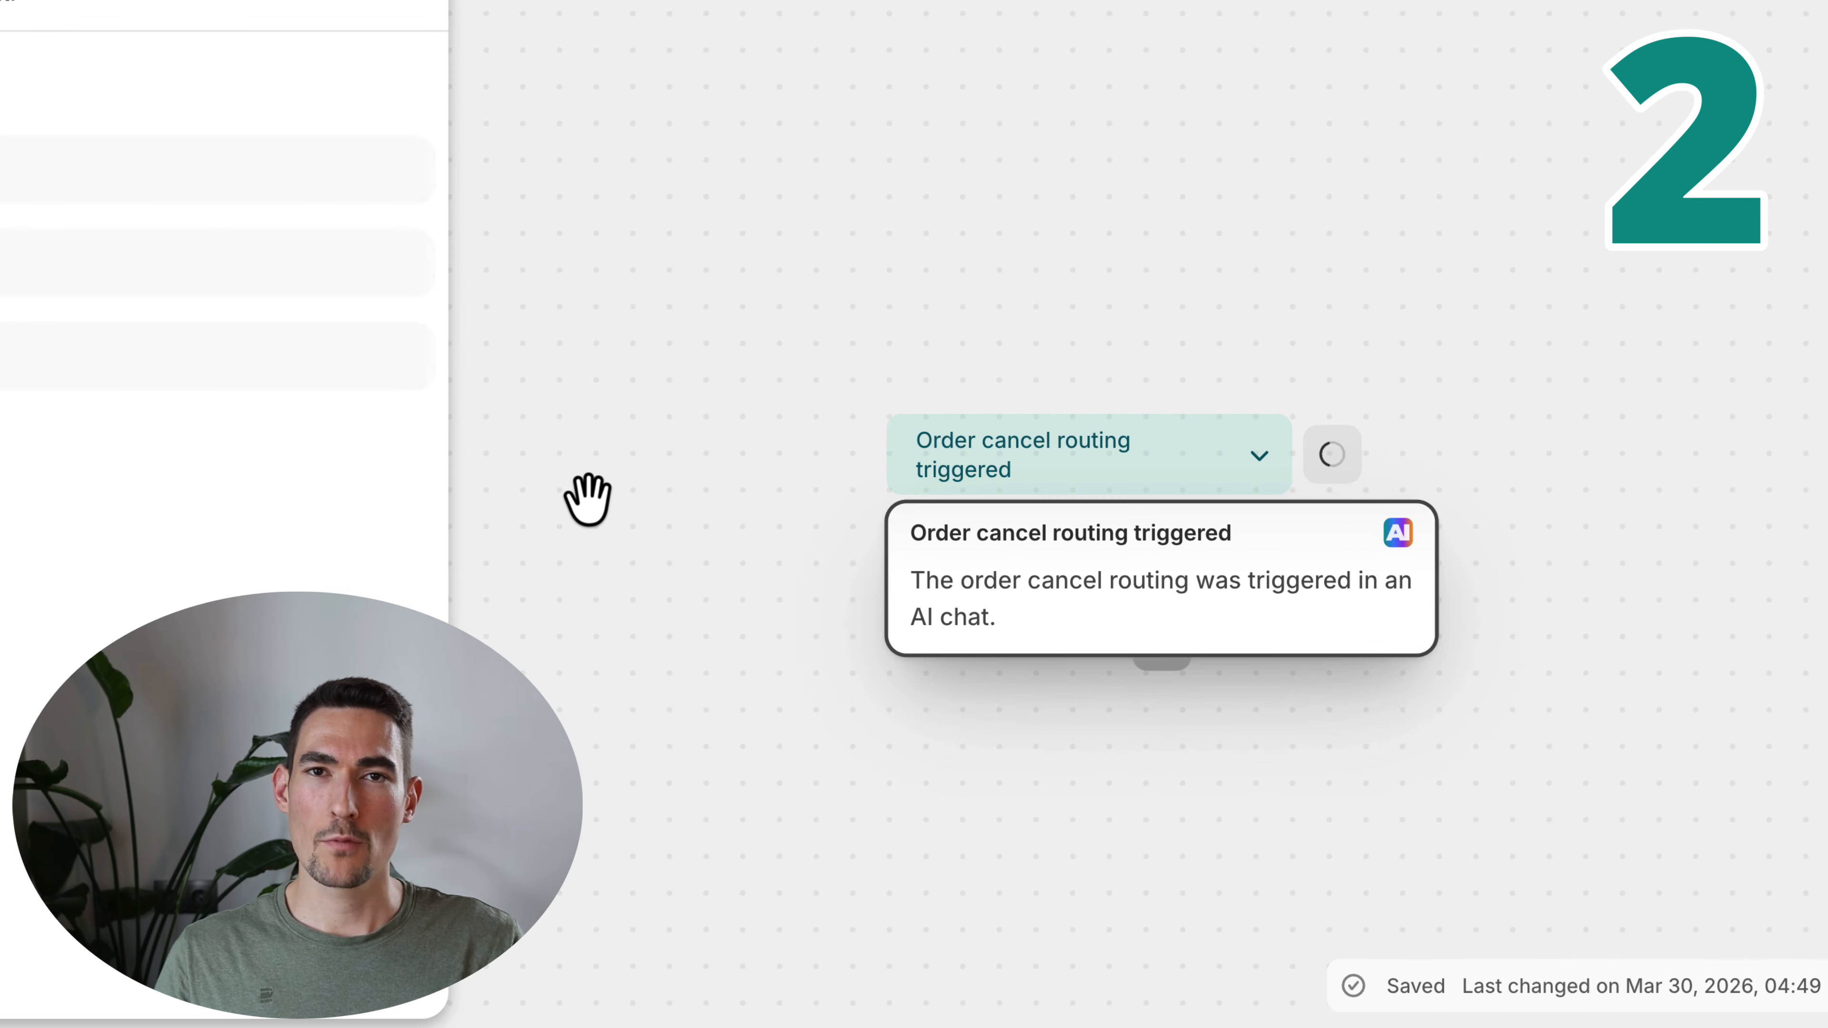
Add Shopify's Cancel order action after the workflow's order cancel trigger
mouse_move(1133, 590)
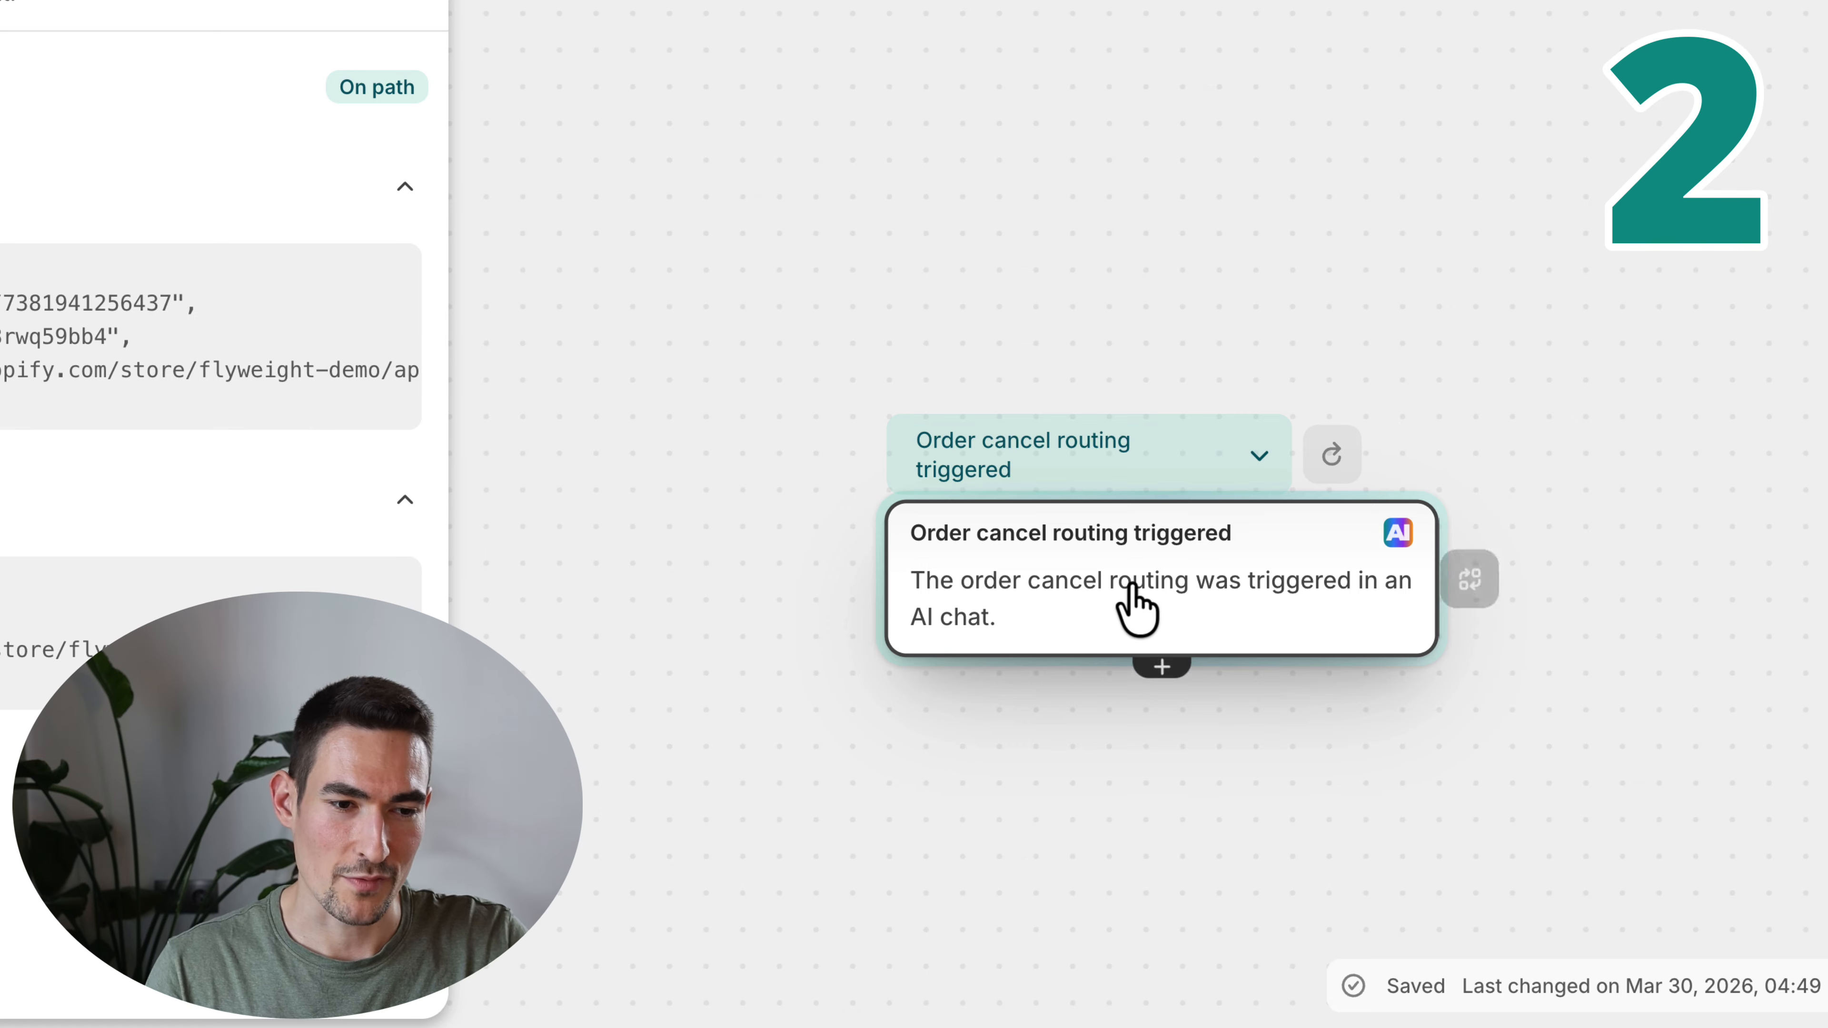
click(1167, 678)
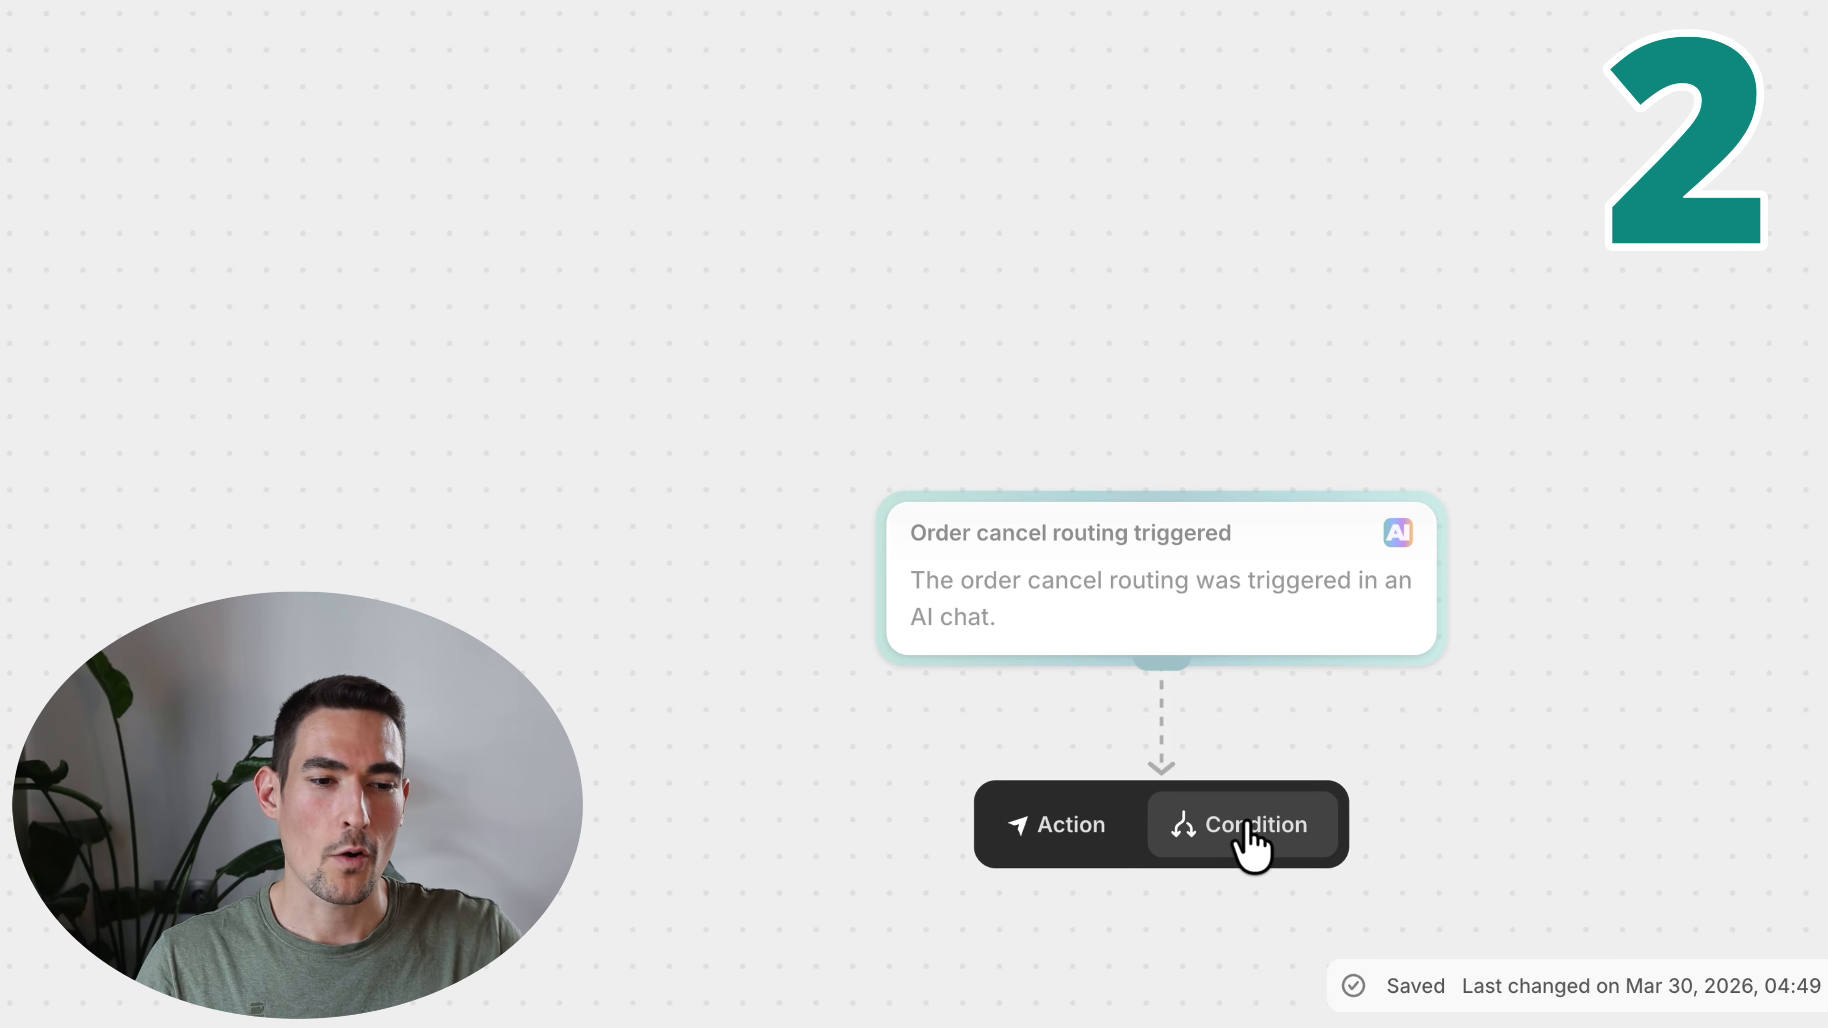
click(1044, 839)
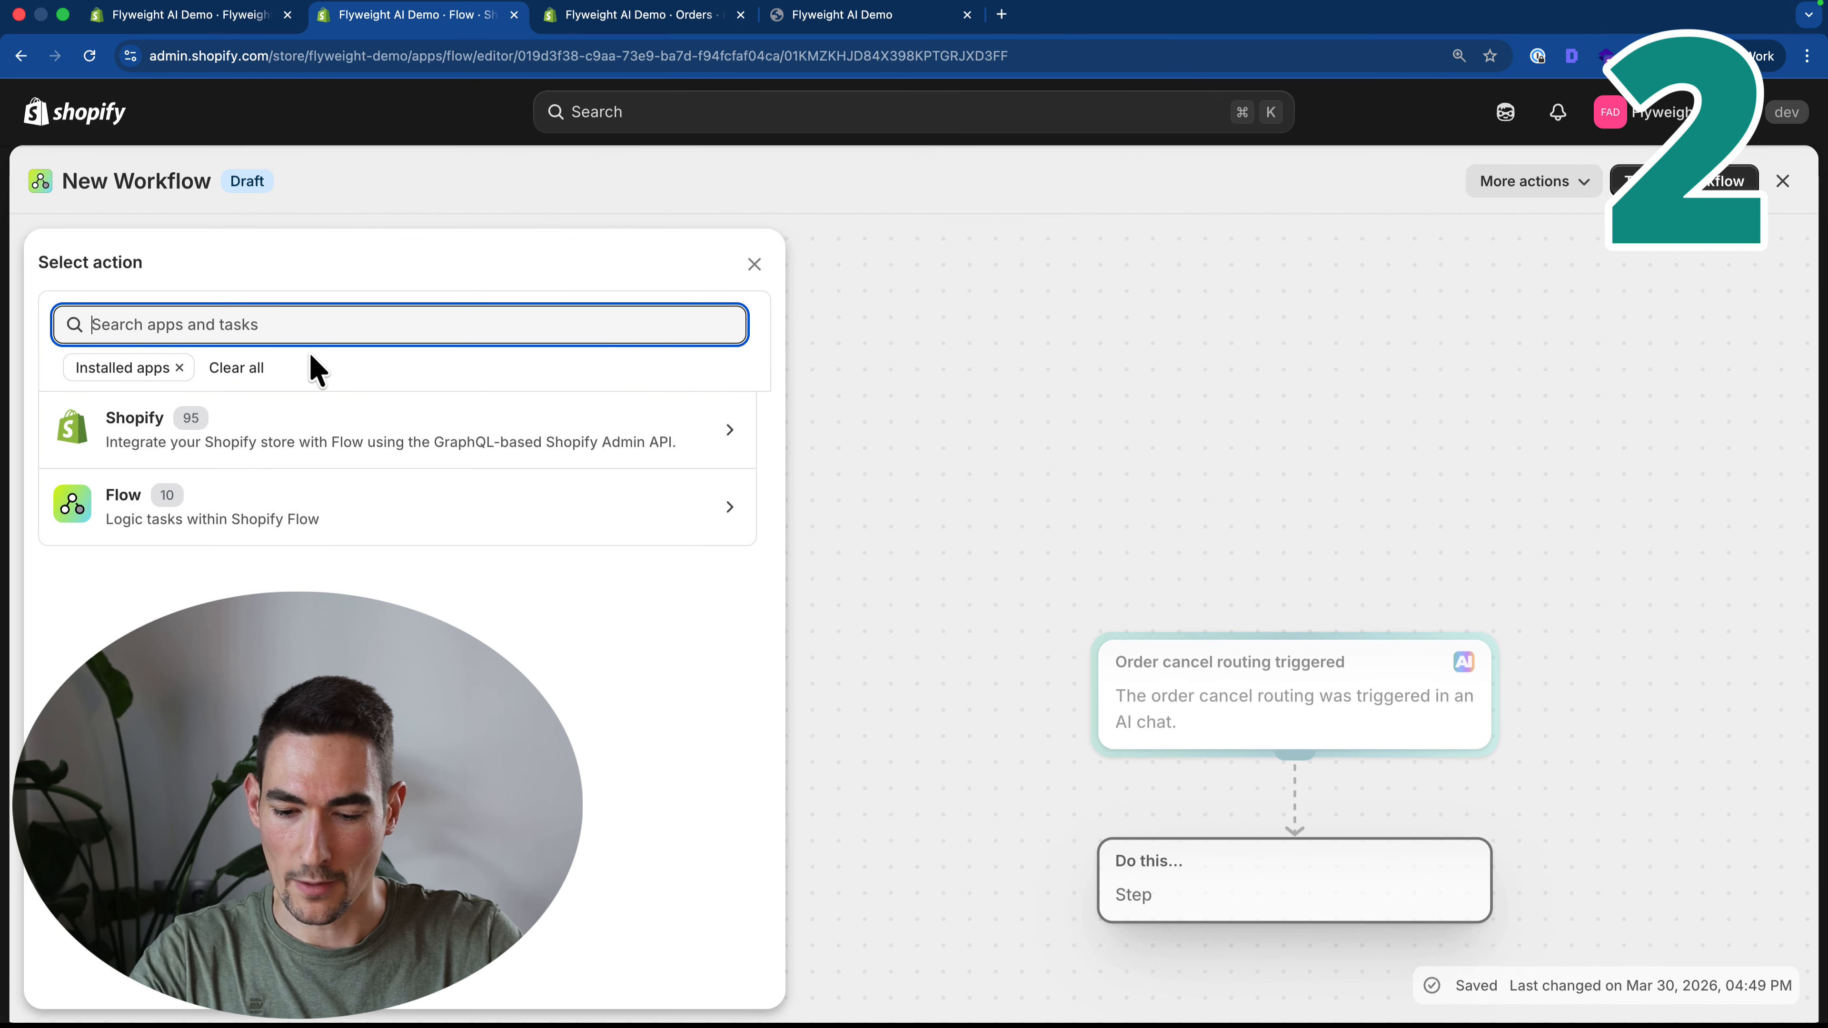
text(cancel)
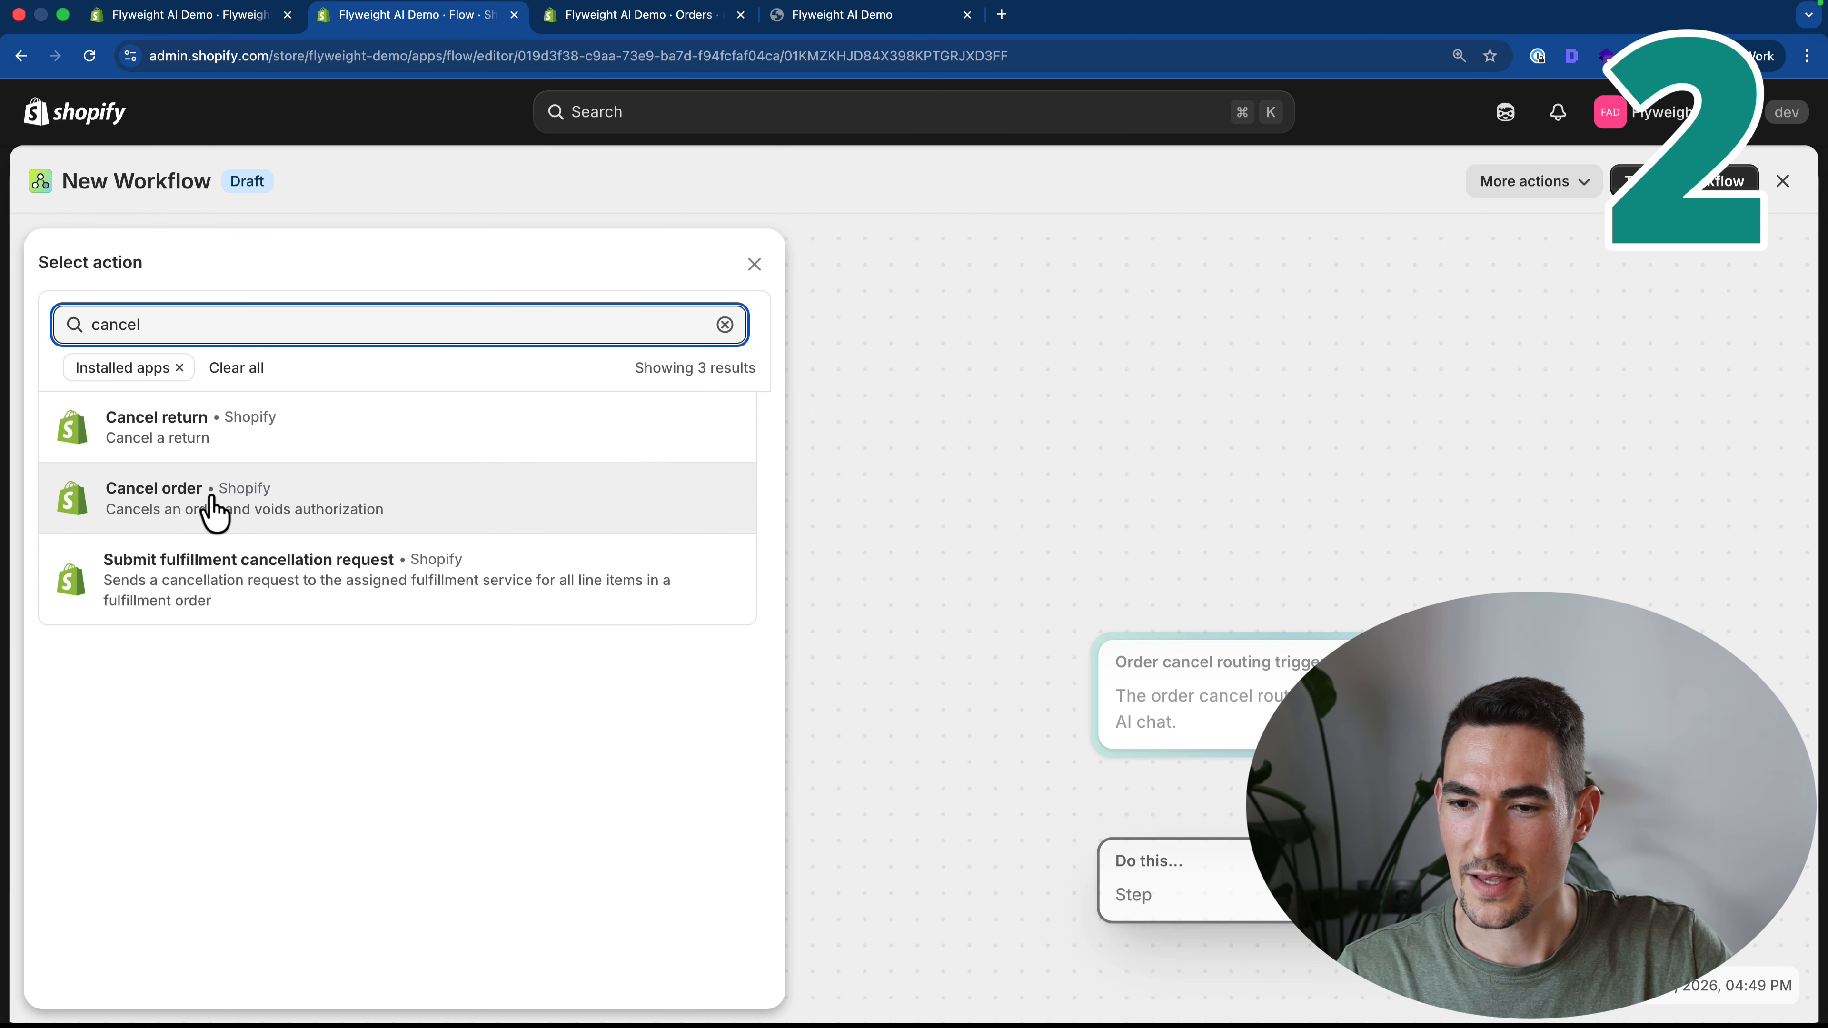
click(168, 514)
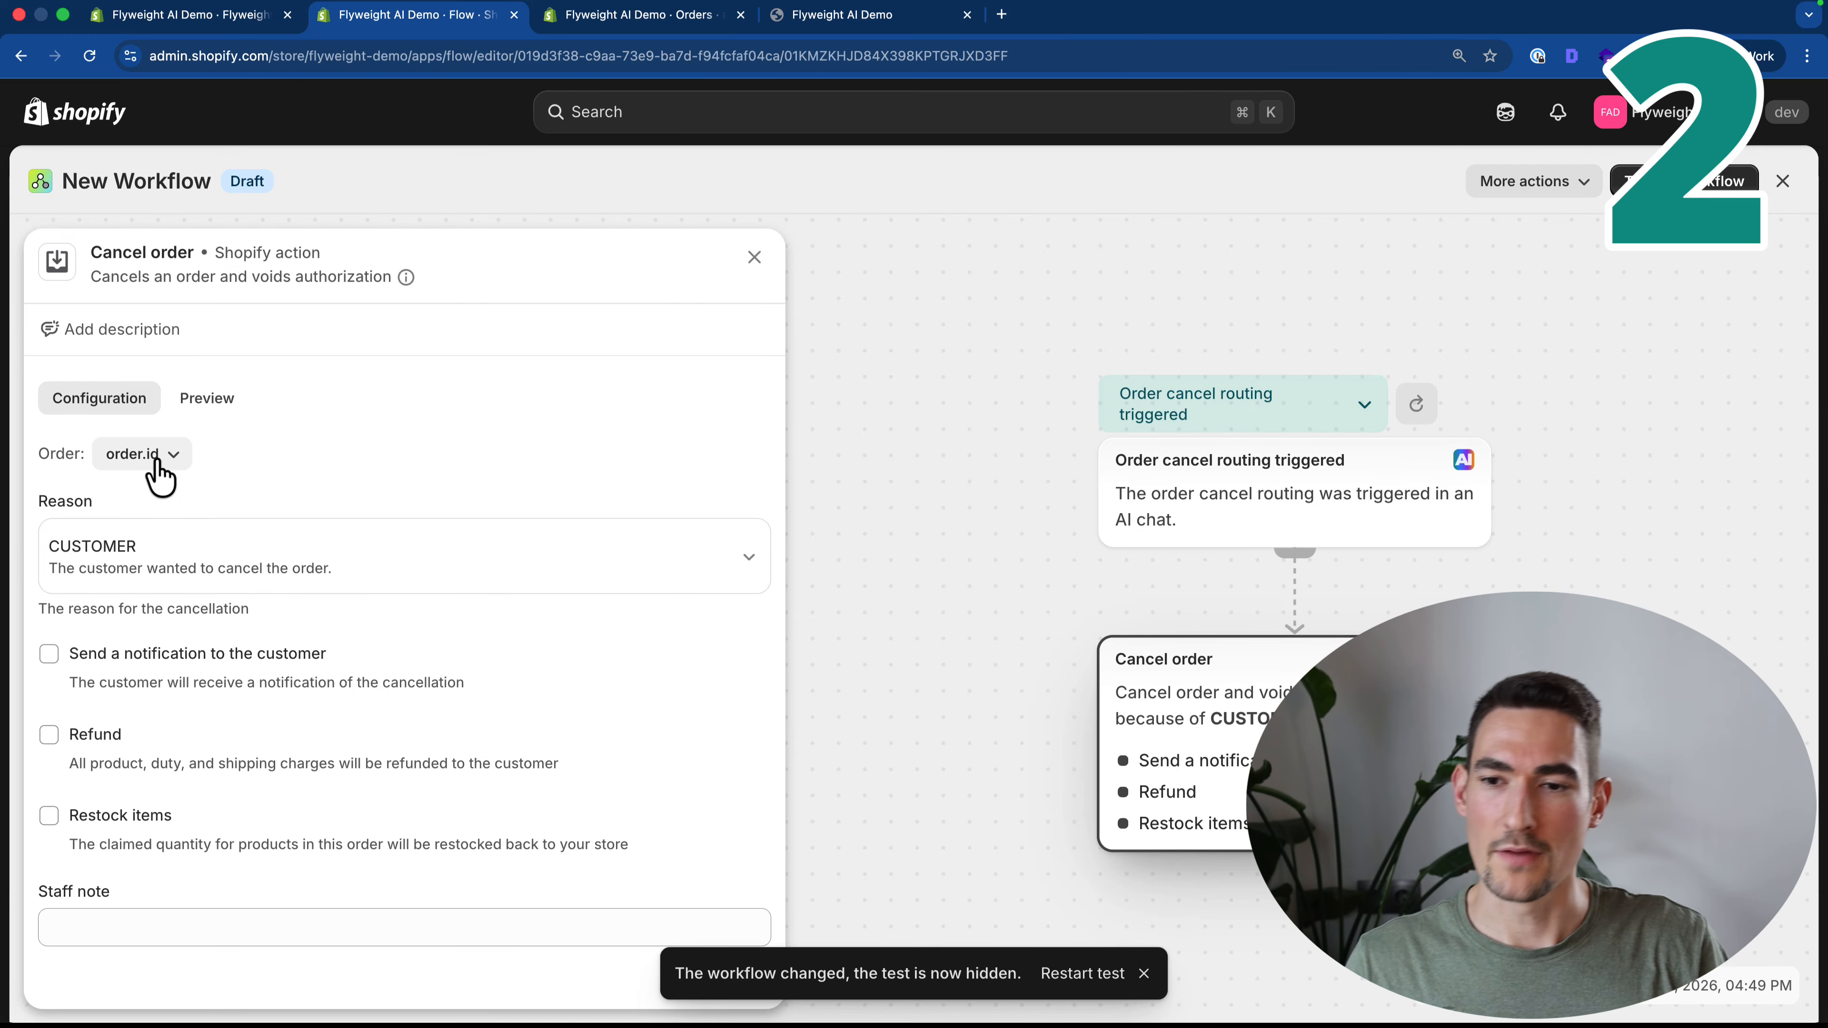
Enable customer notification, refund and item restocking for the Cancel order action, and turn on the workflow
click(77, 651)
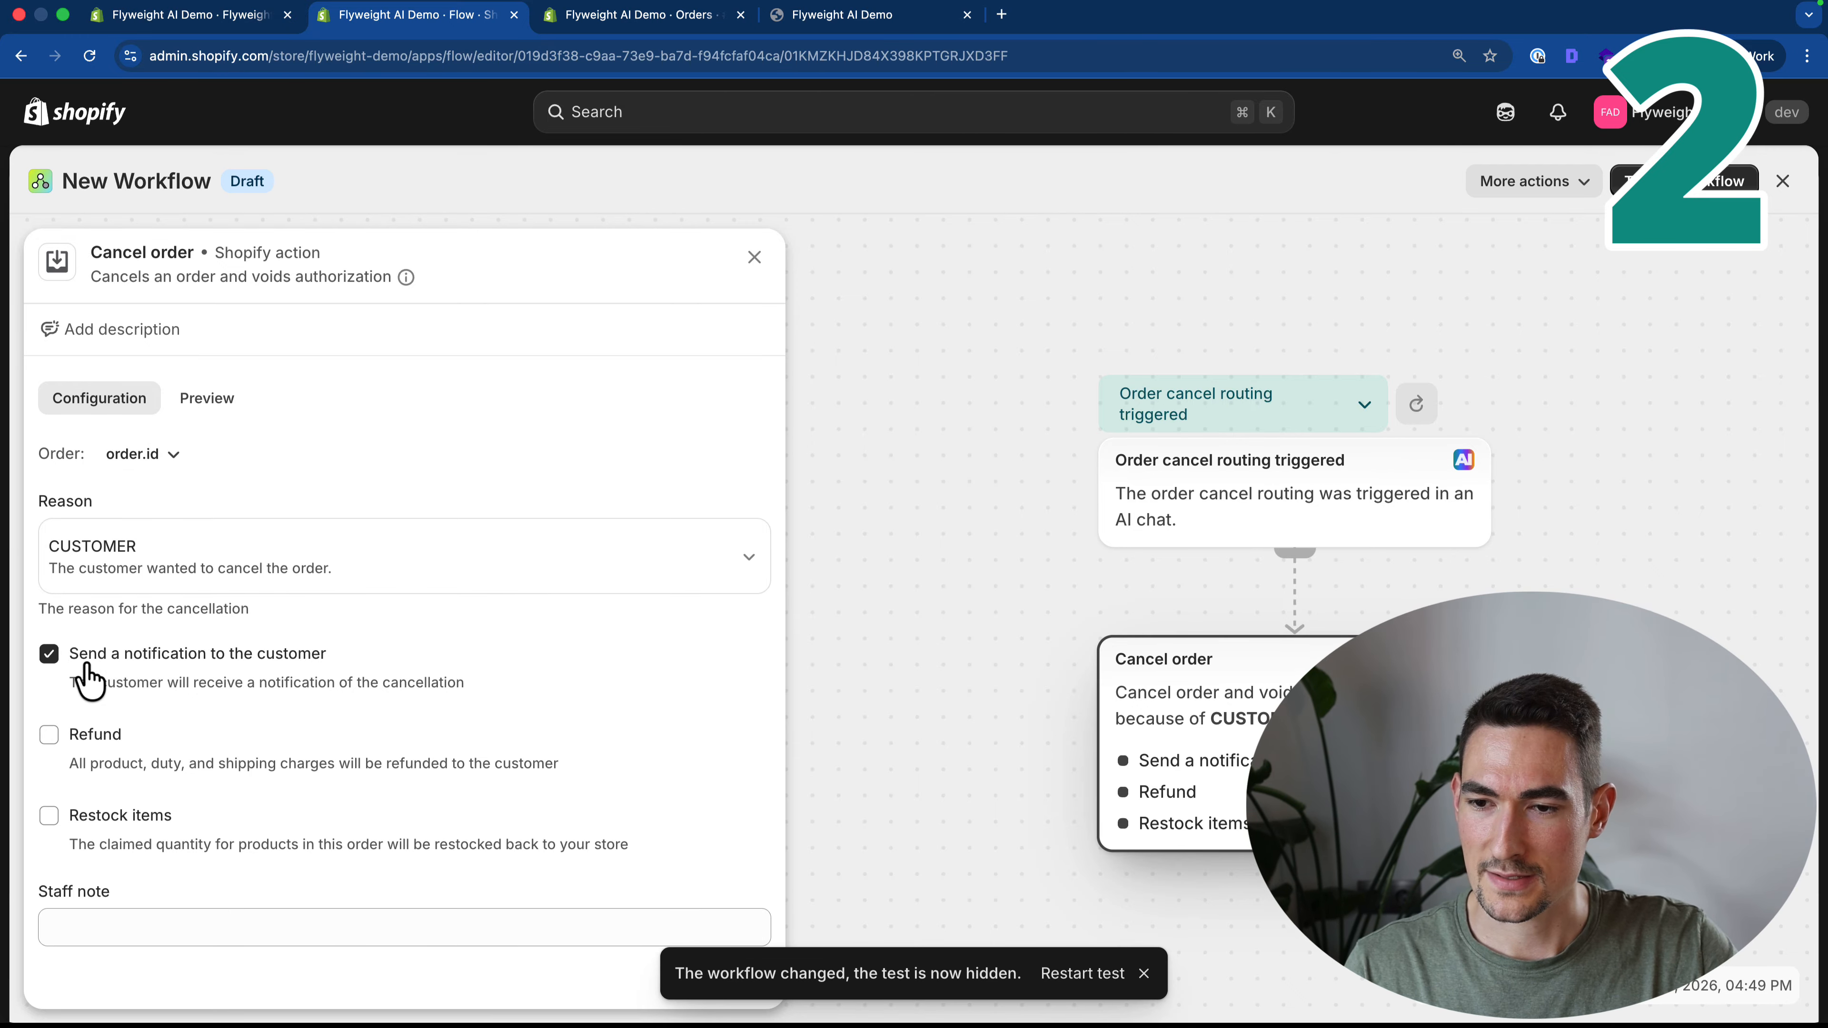
click(81, 736)
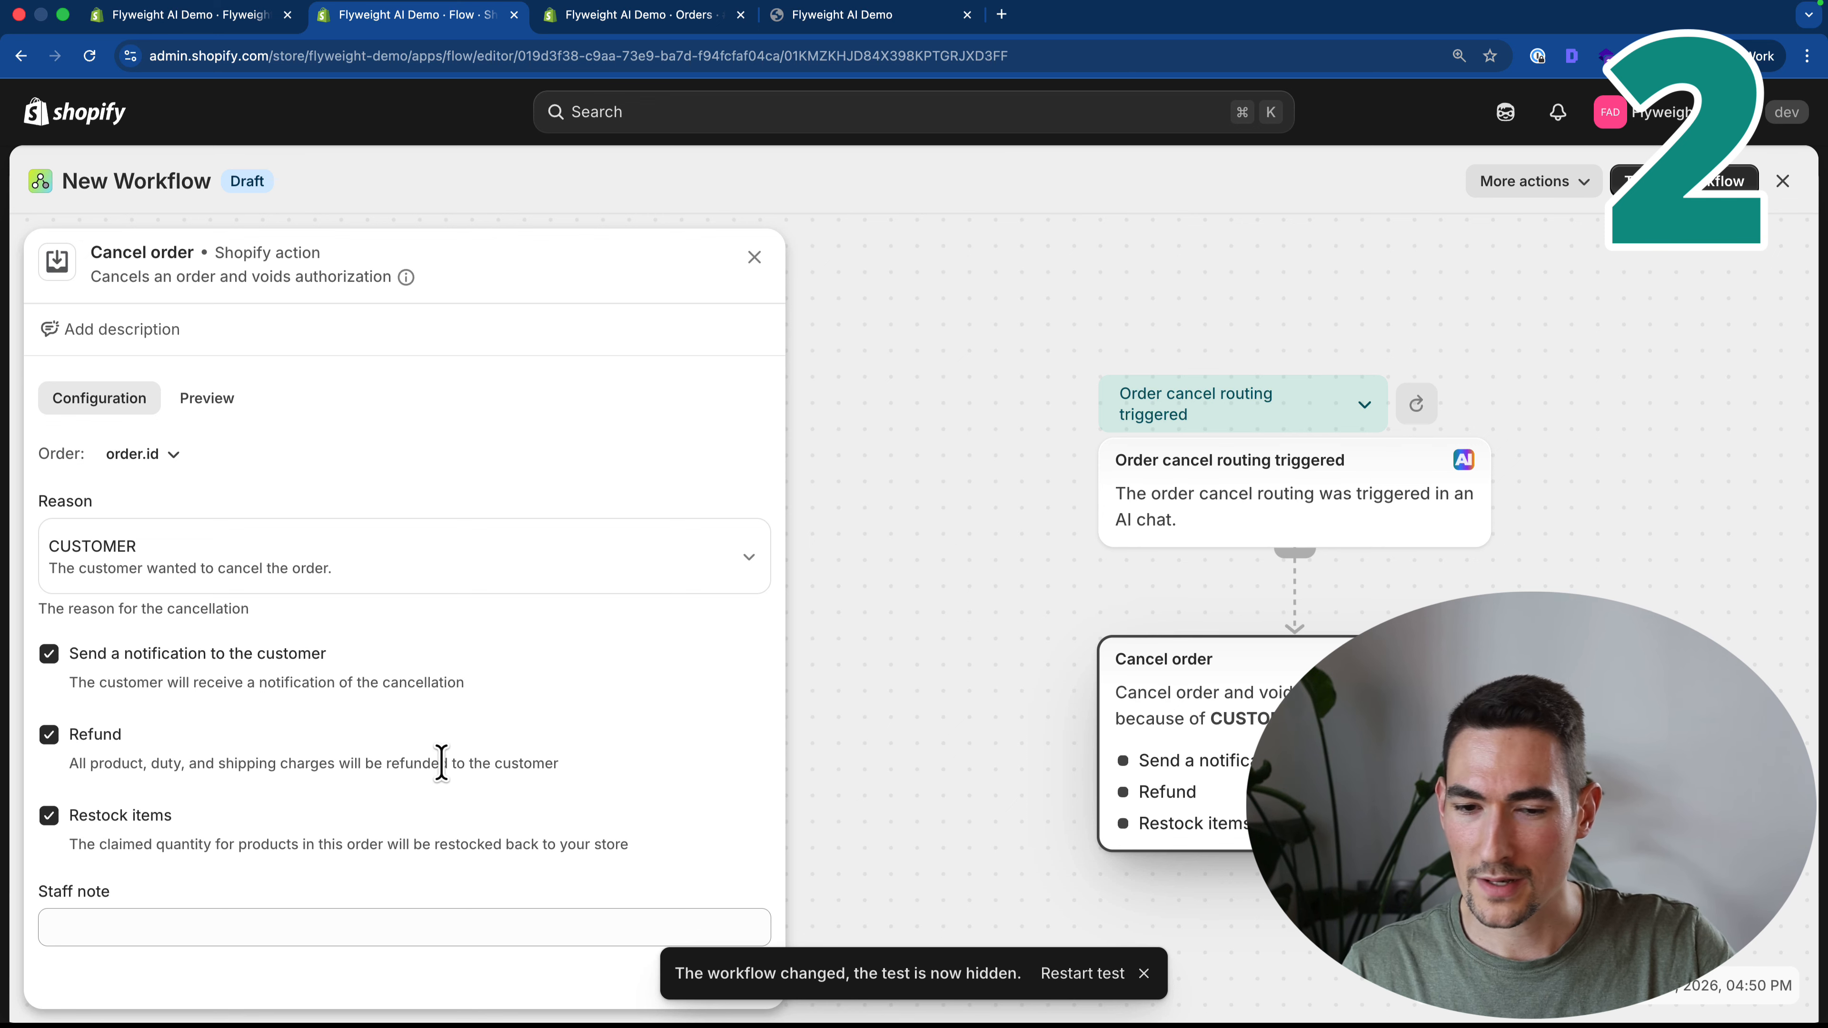
click(896, 367)
click(1677, 186)
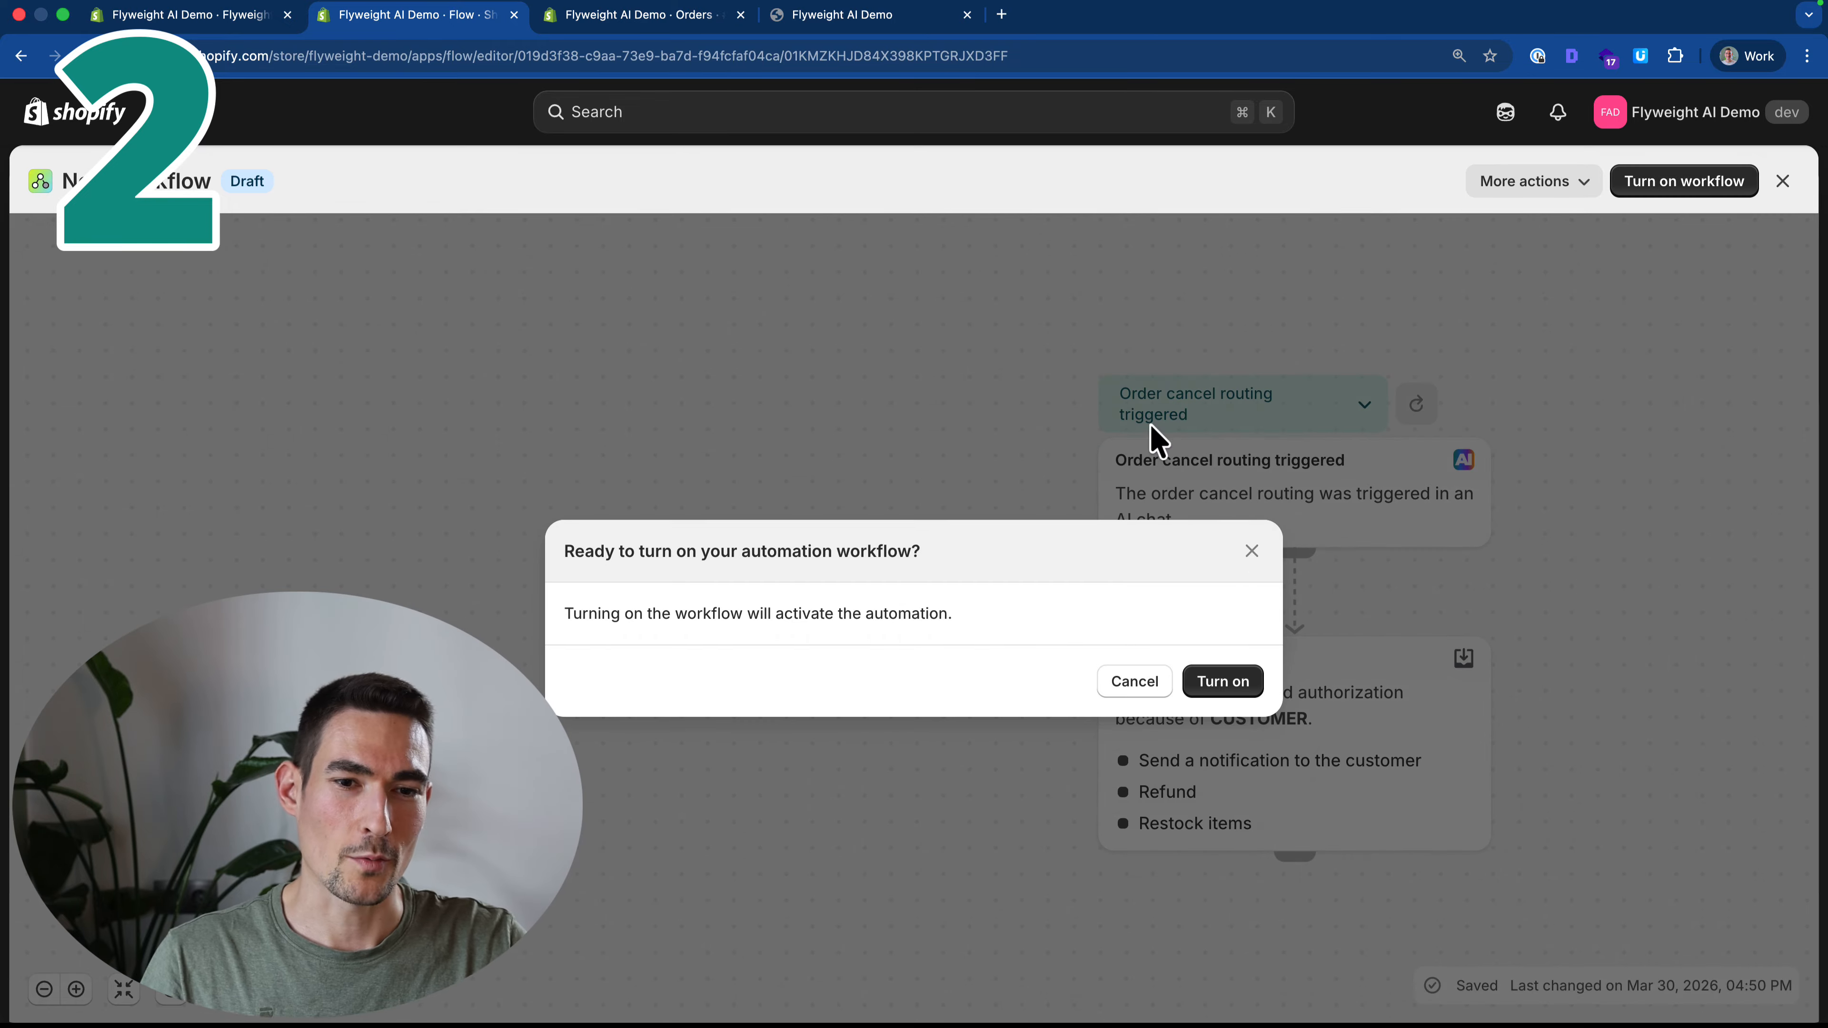
click(1224, 688)
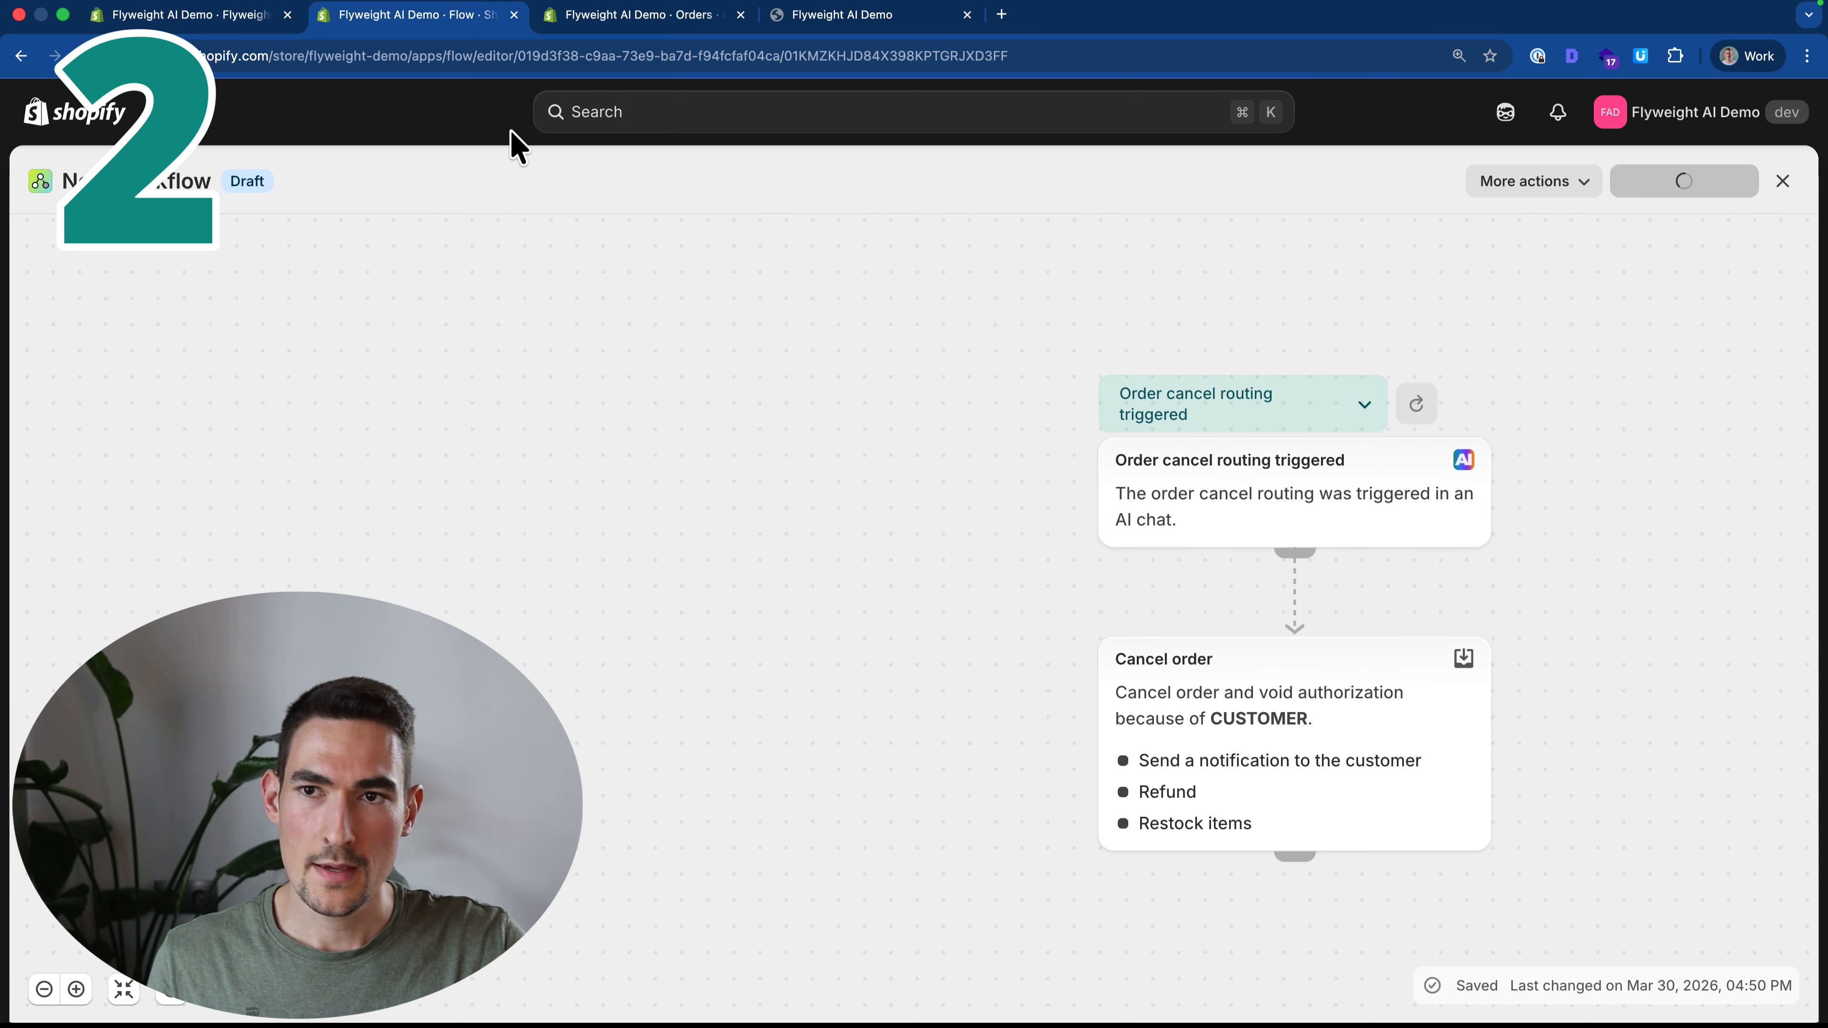
Return to the Flyweight AI Chatbot routing settings and review the Order cancellation route, form fields and custom instructions
click(187, 14)
scroll(698, 537, down, 5)
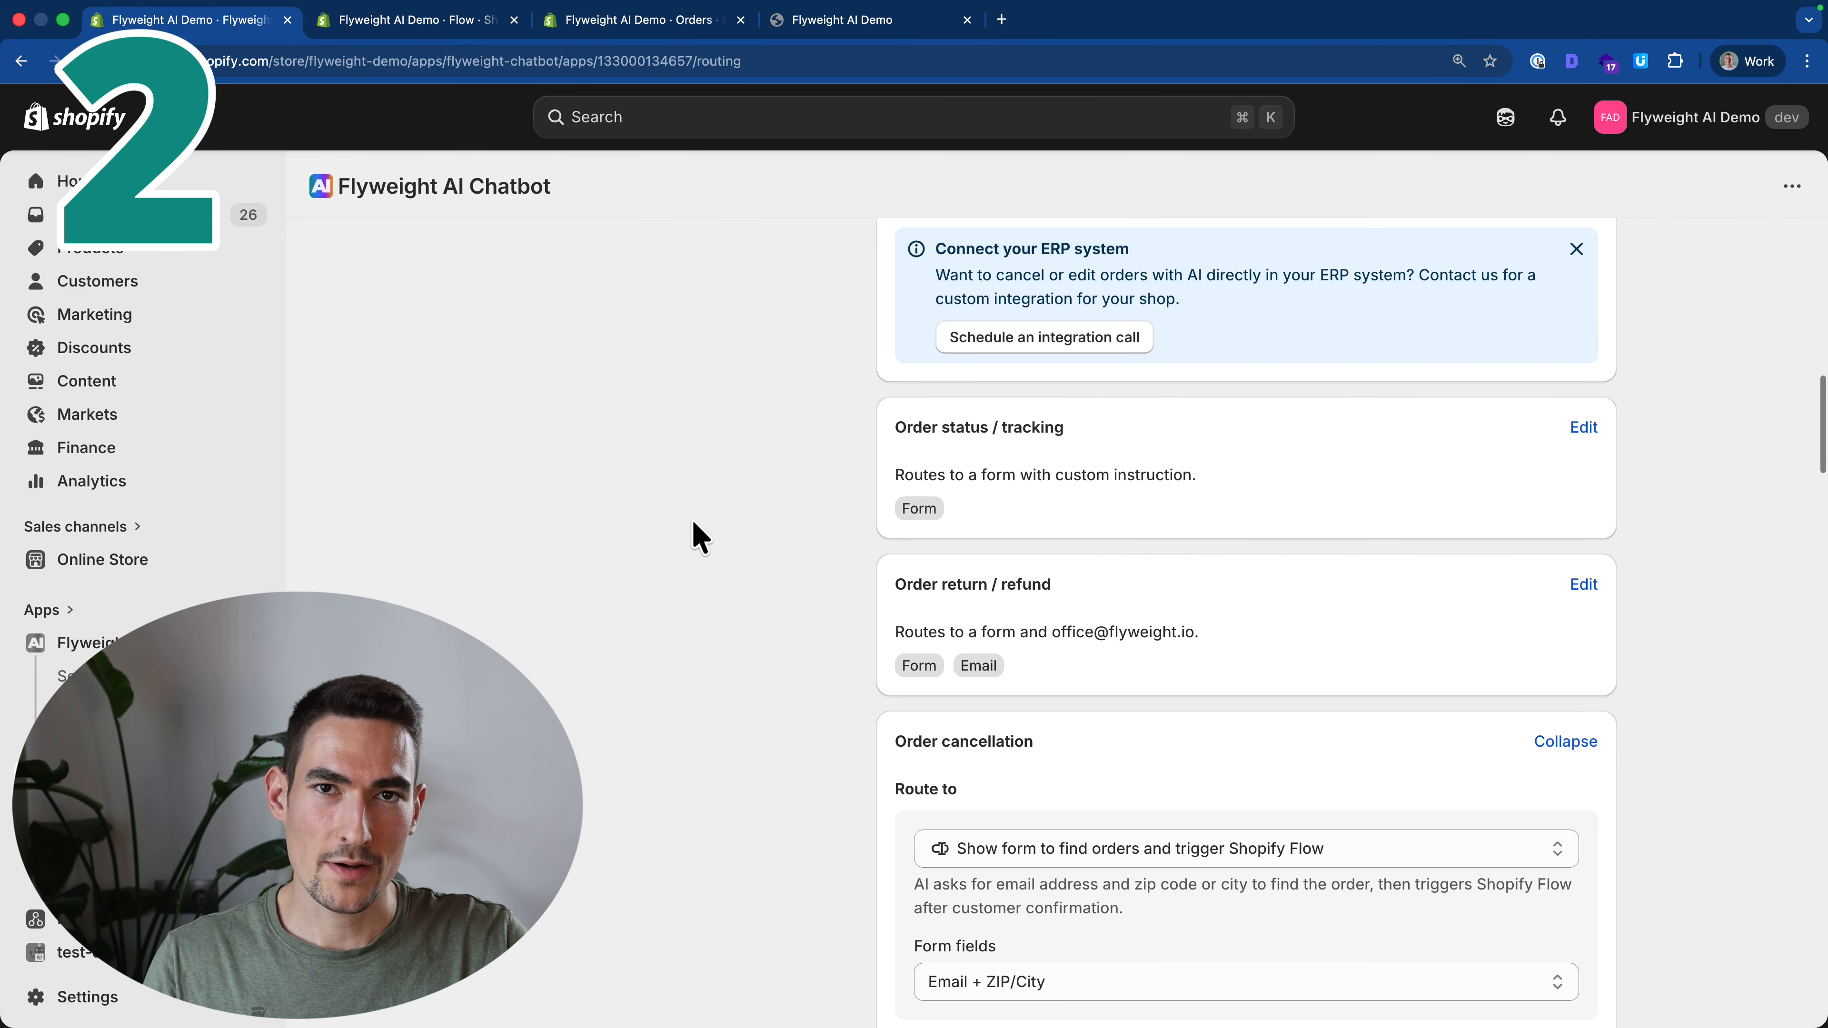
scroll(695, 530, down, 5)
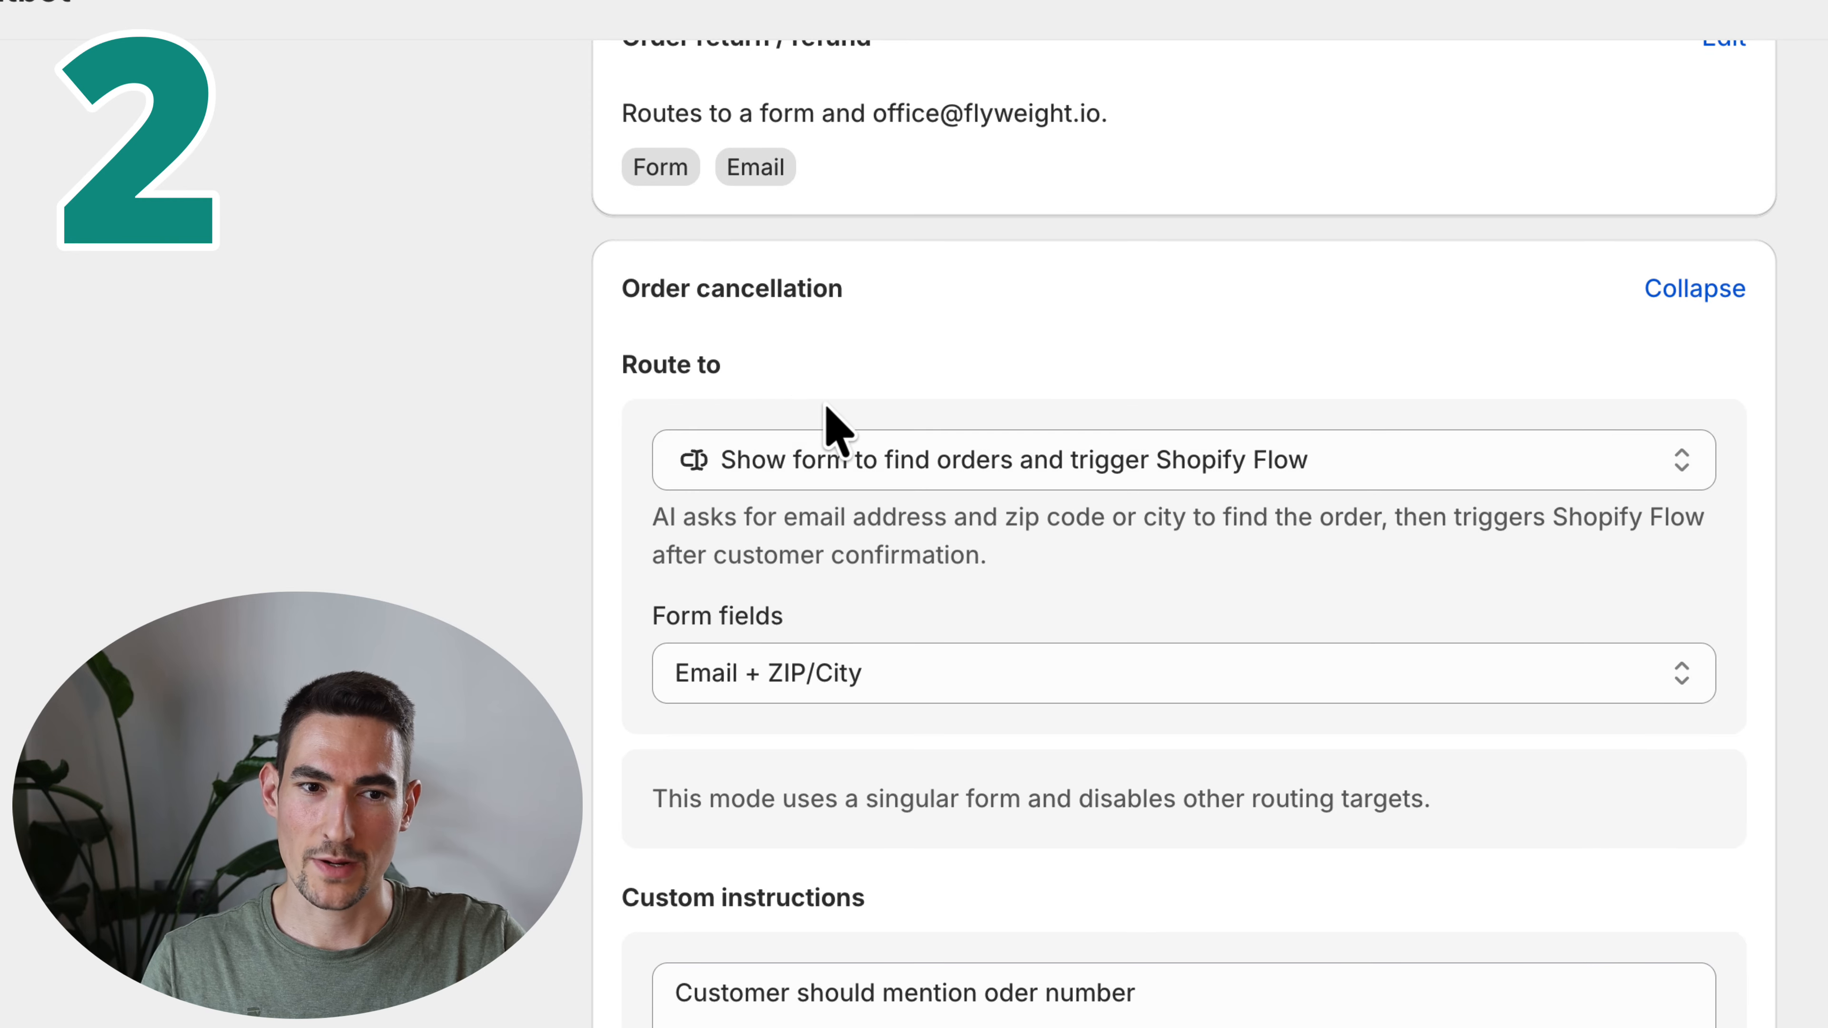
drag(713, 289, 840, 296)
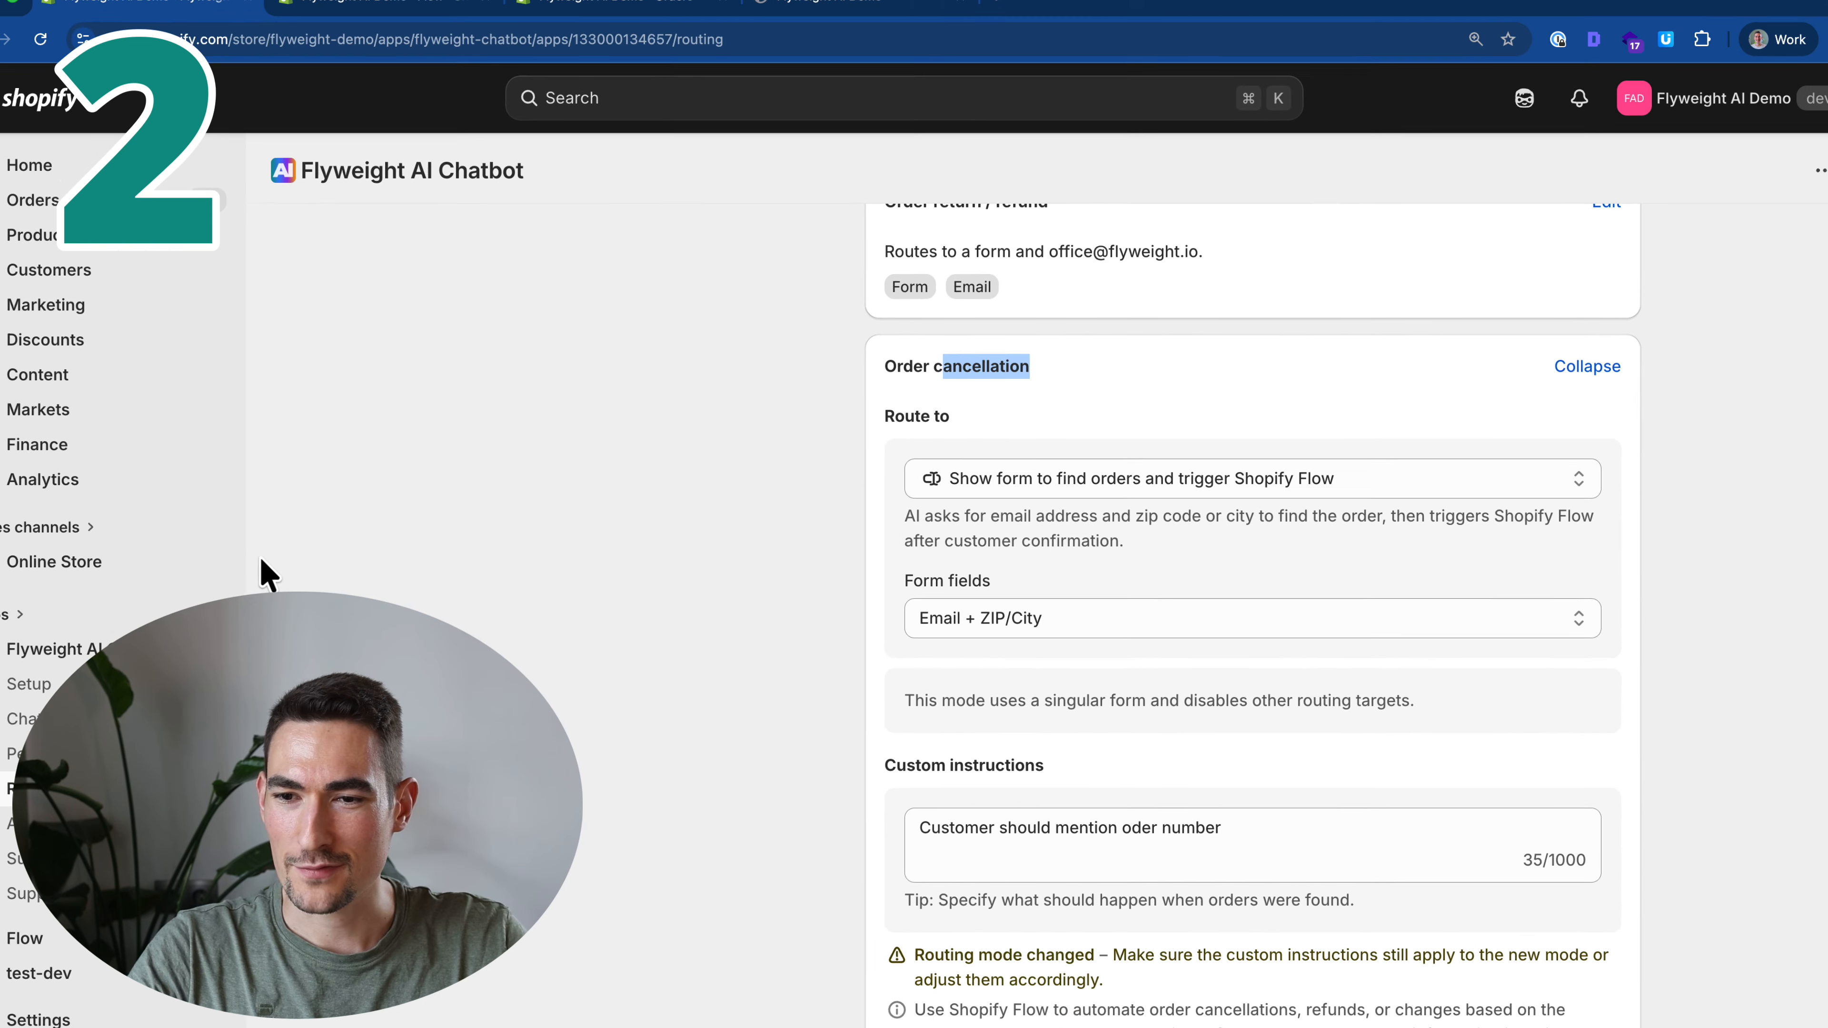
View the online store in a new browser tab, hide its preview bar and open the chat assistant
click(229, 562)
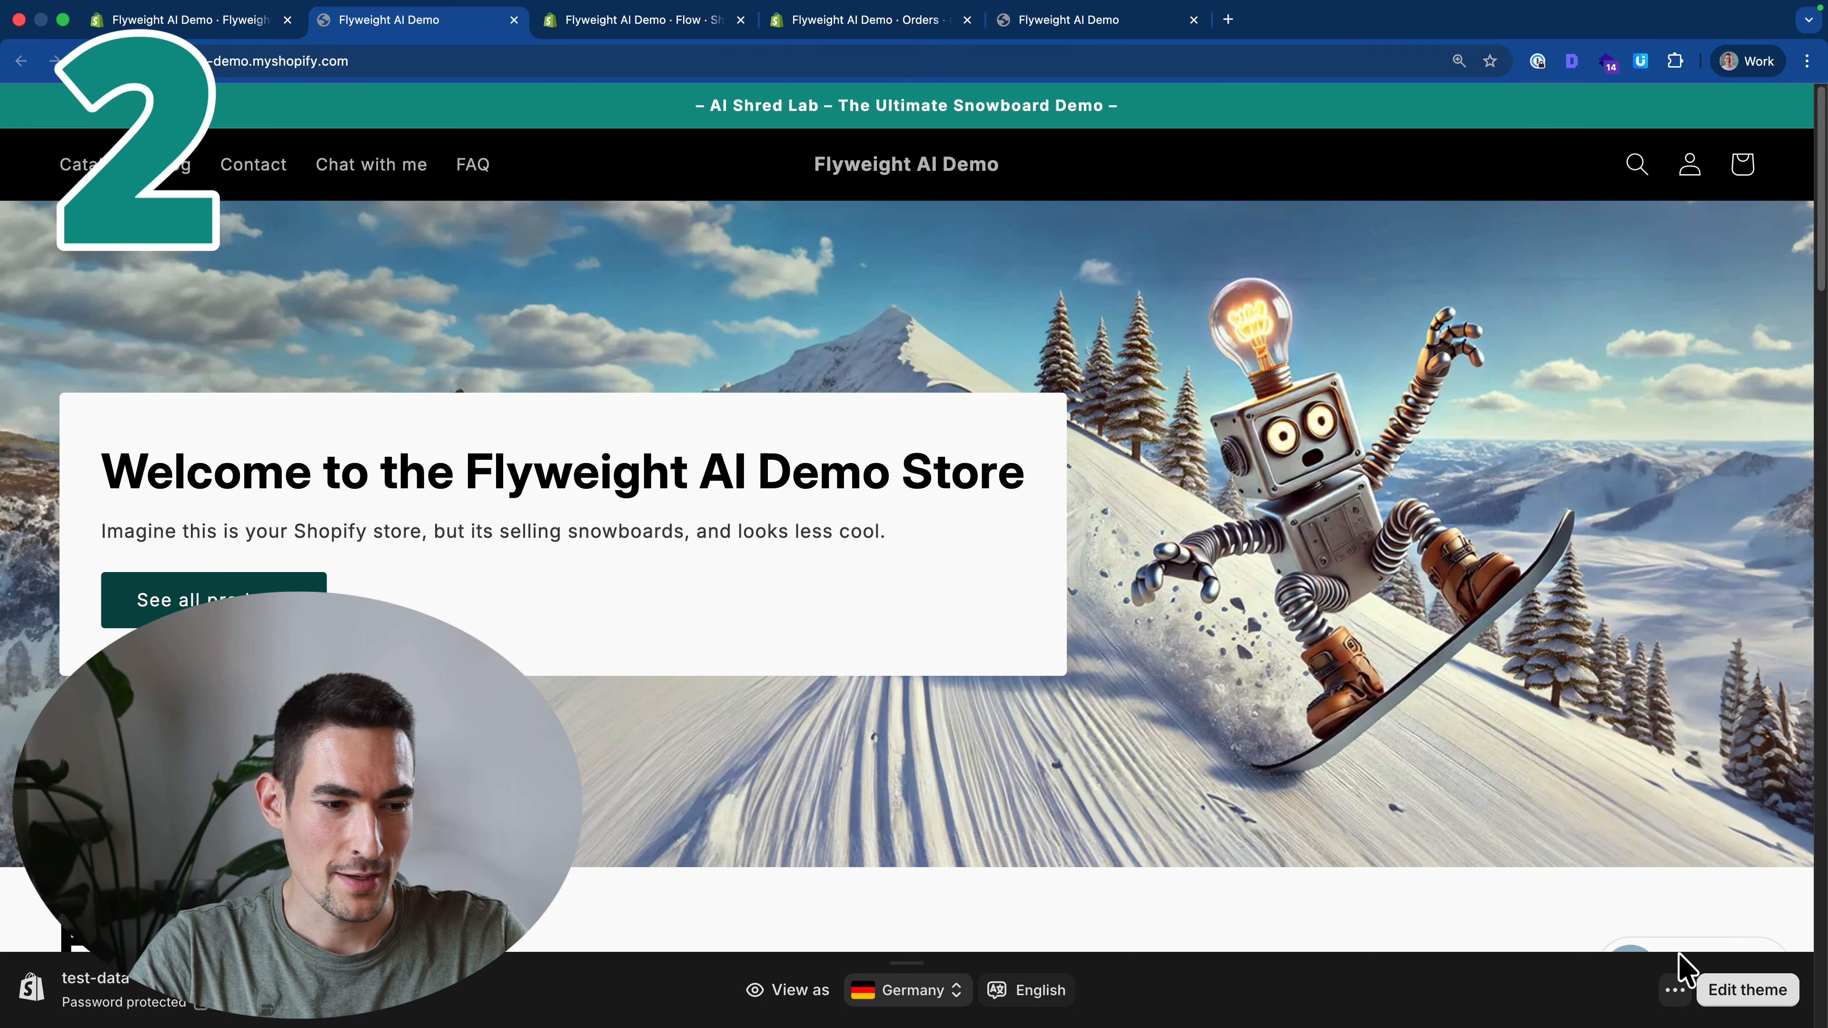
click(1677, 985)
click(1675, 933)
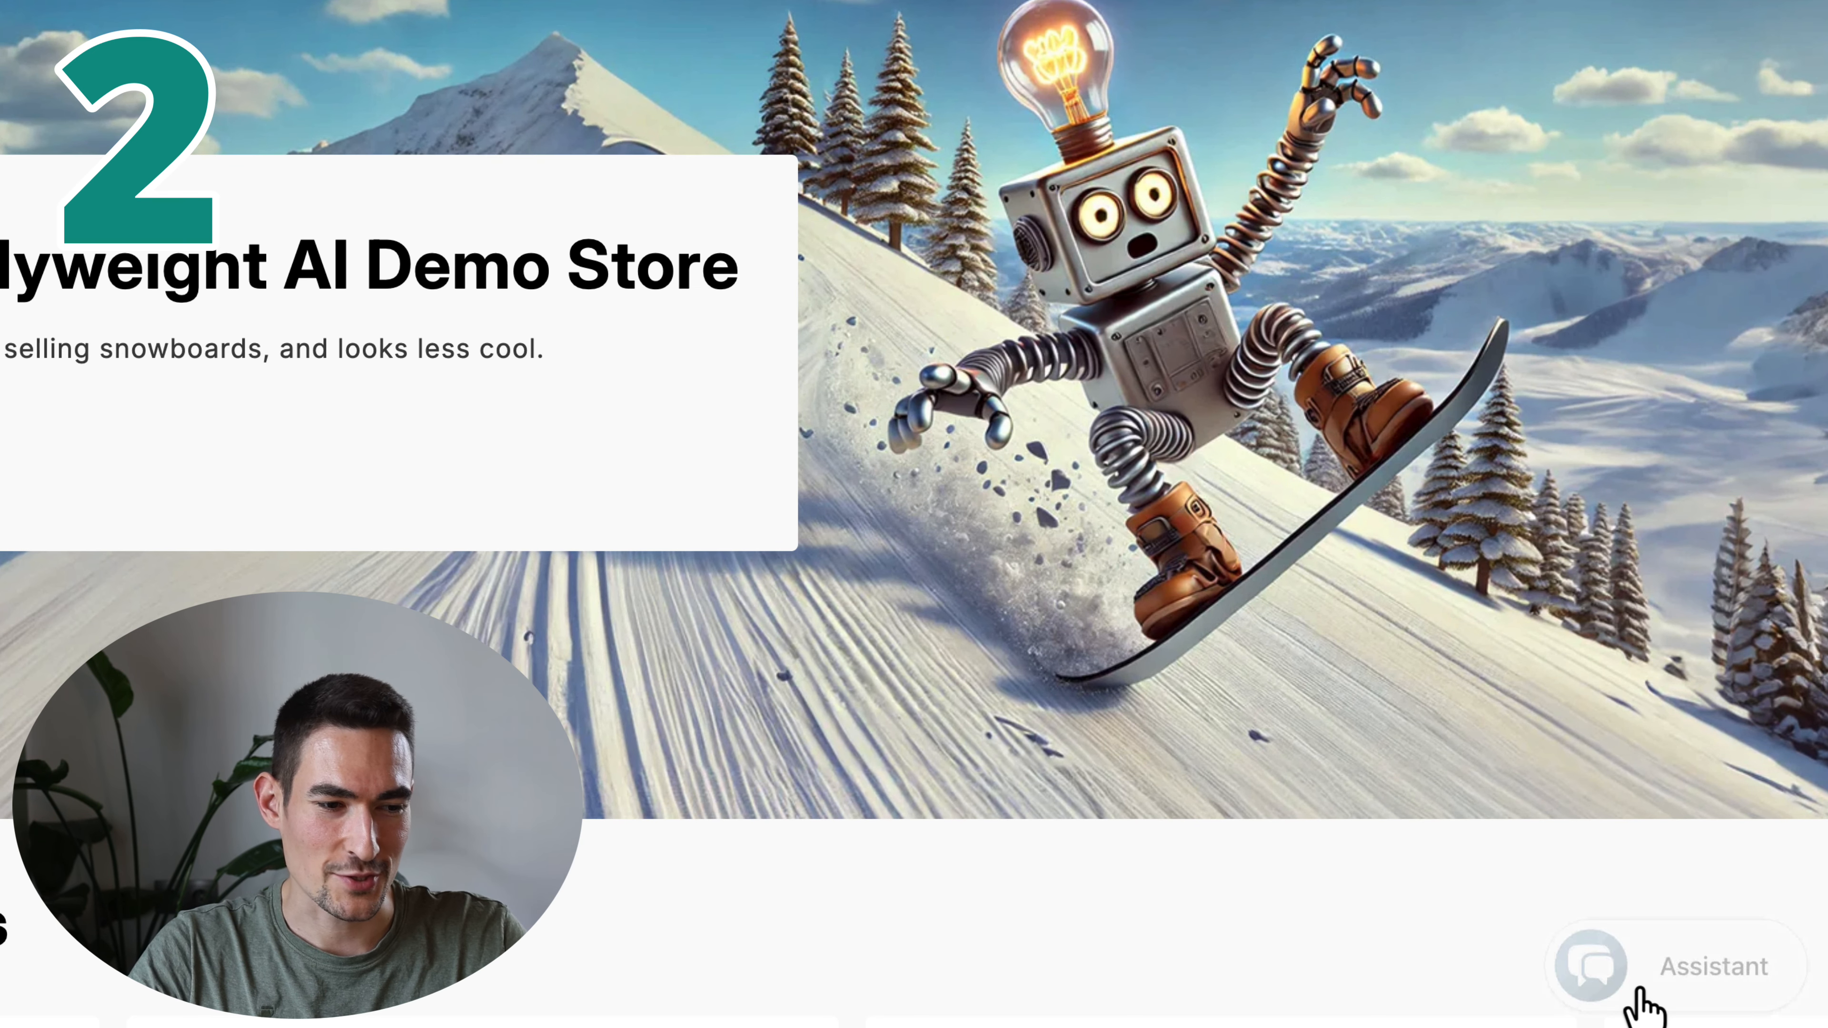
click(1673, 988)
Send the chat assistant the message "i want to cancel my order"
click(1312, 886)
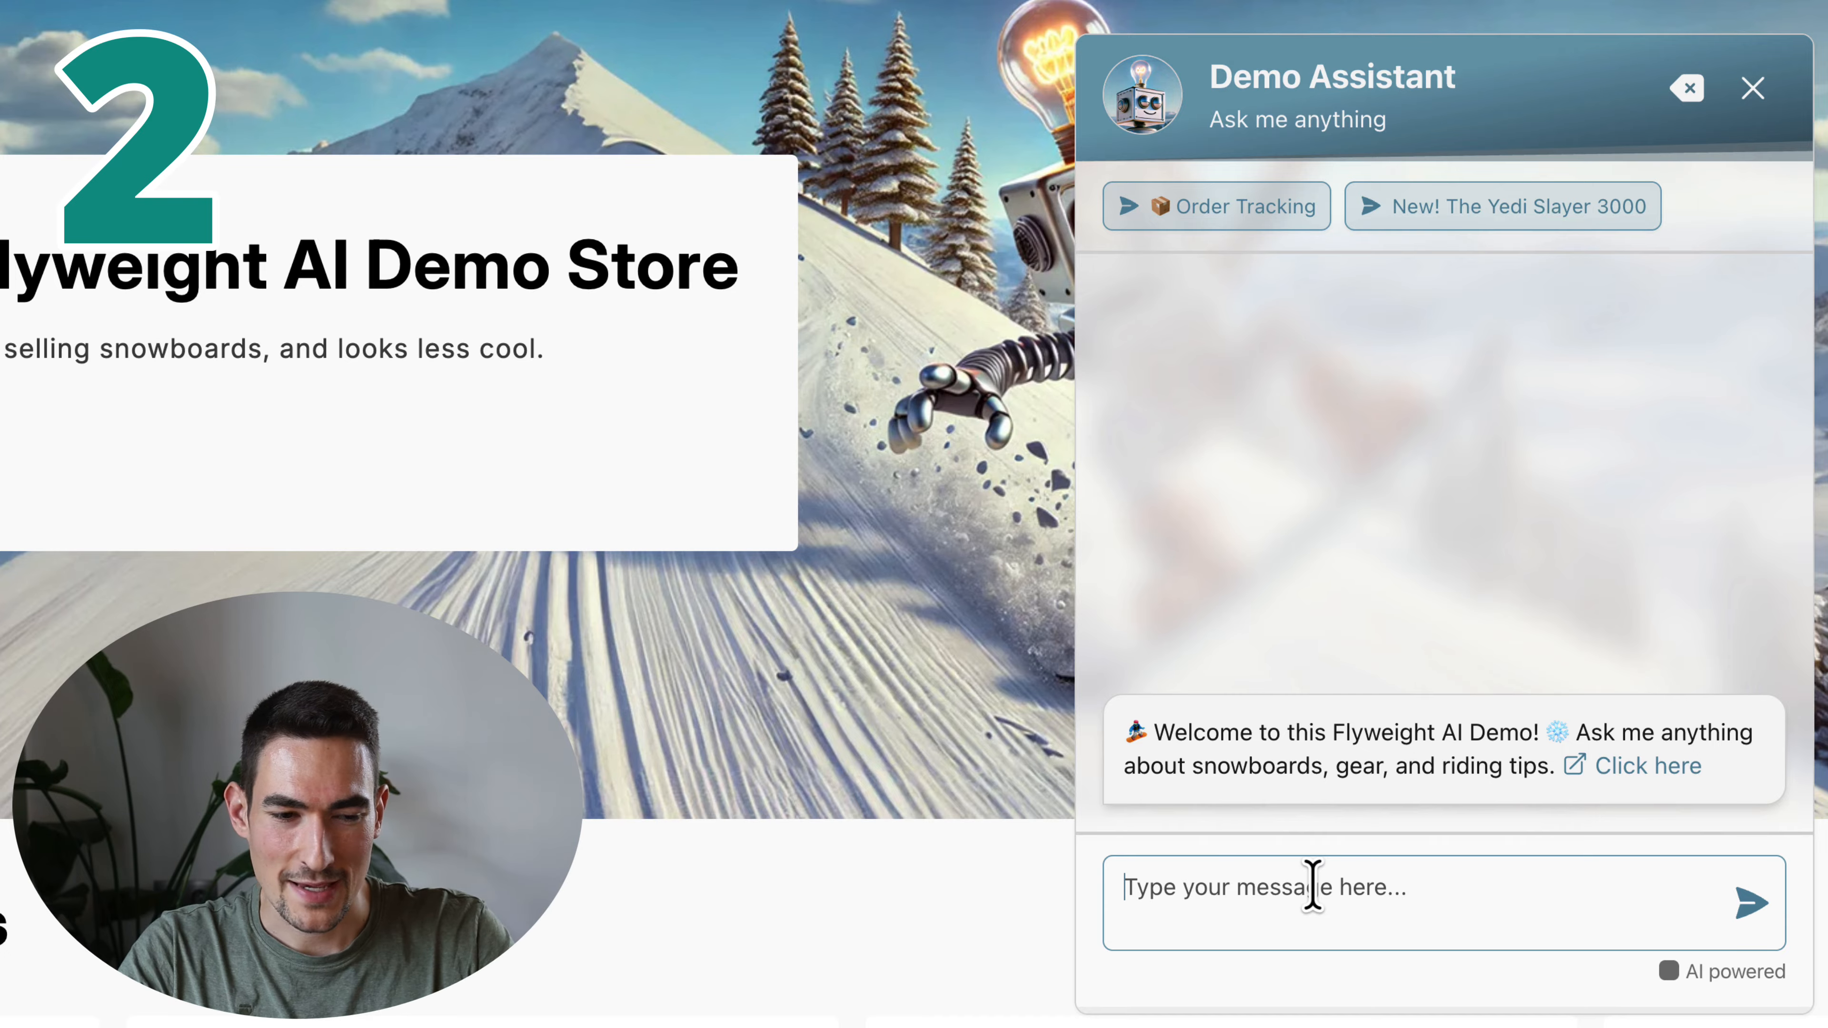
text(i want to cancel my order)
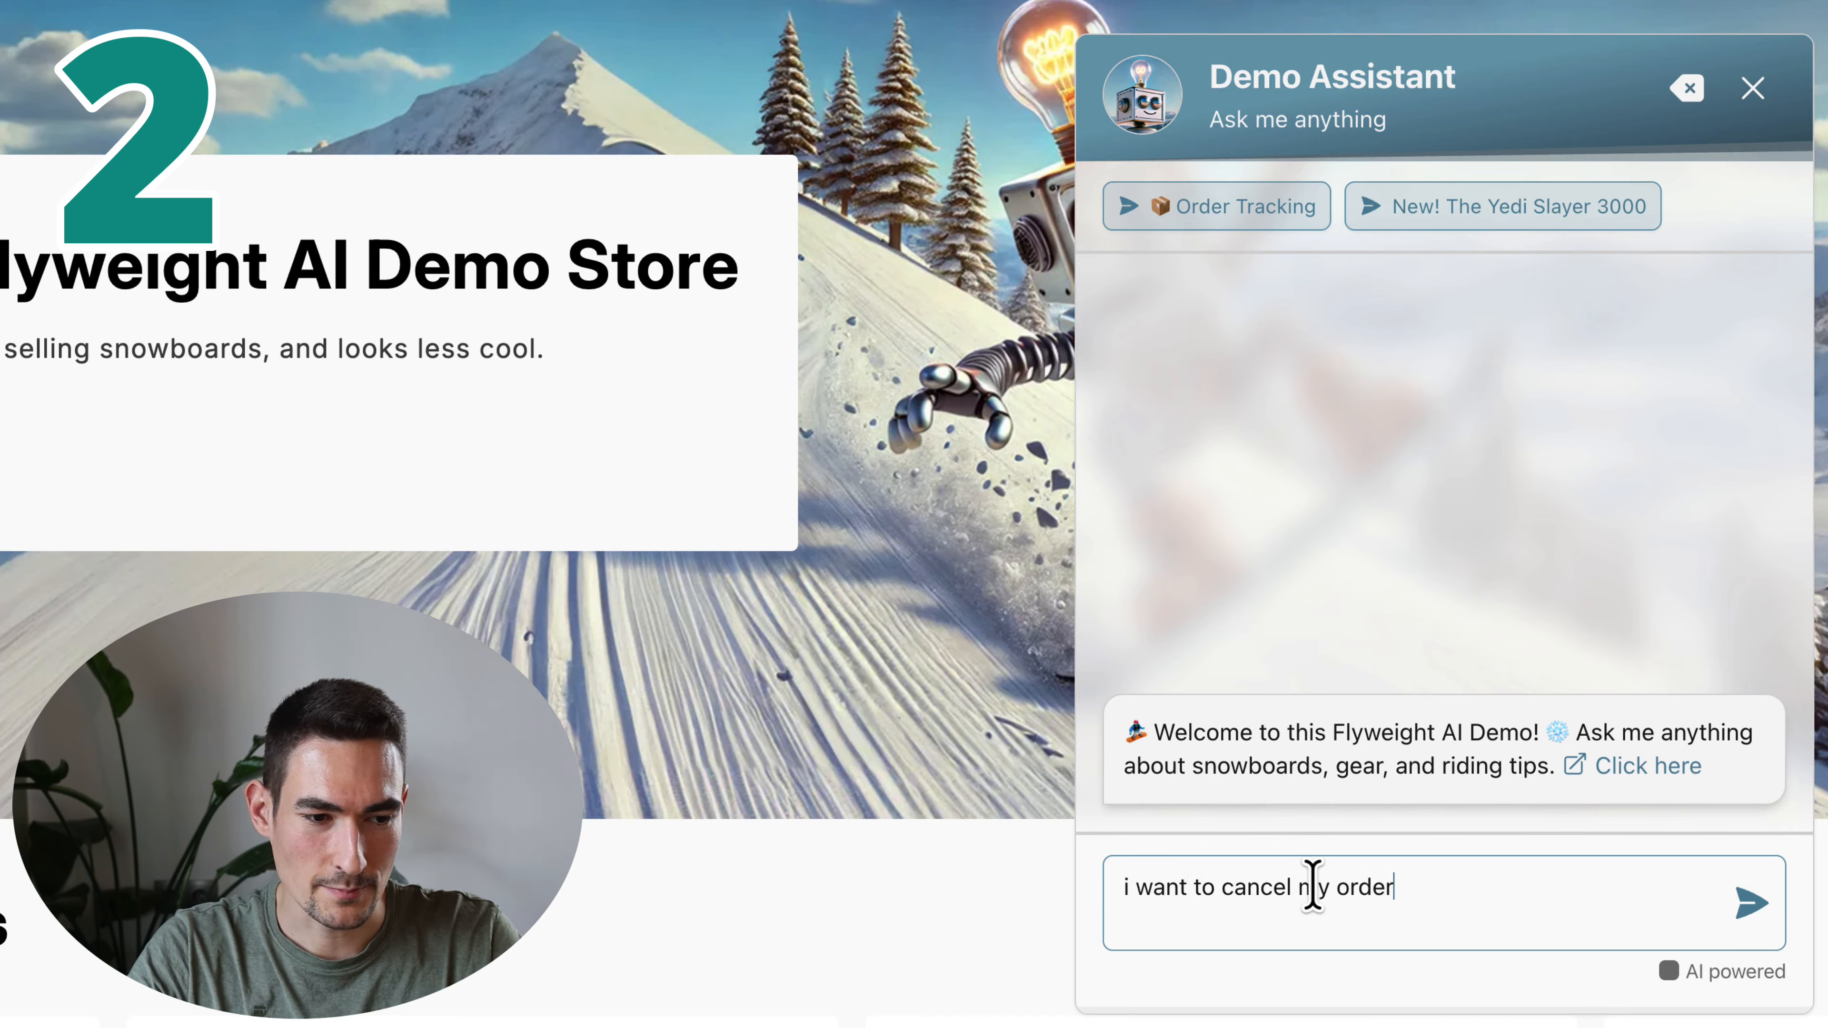
key(Return)
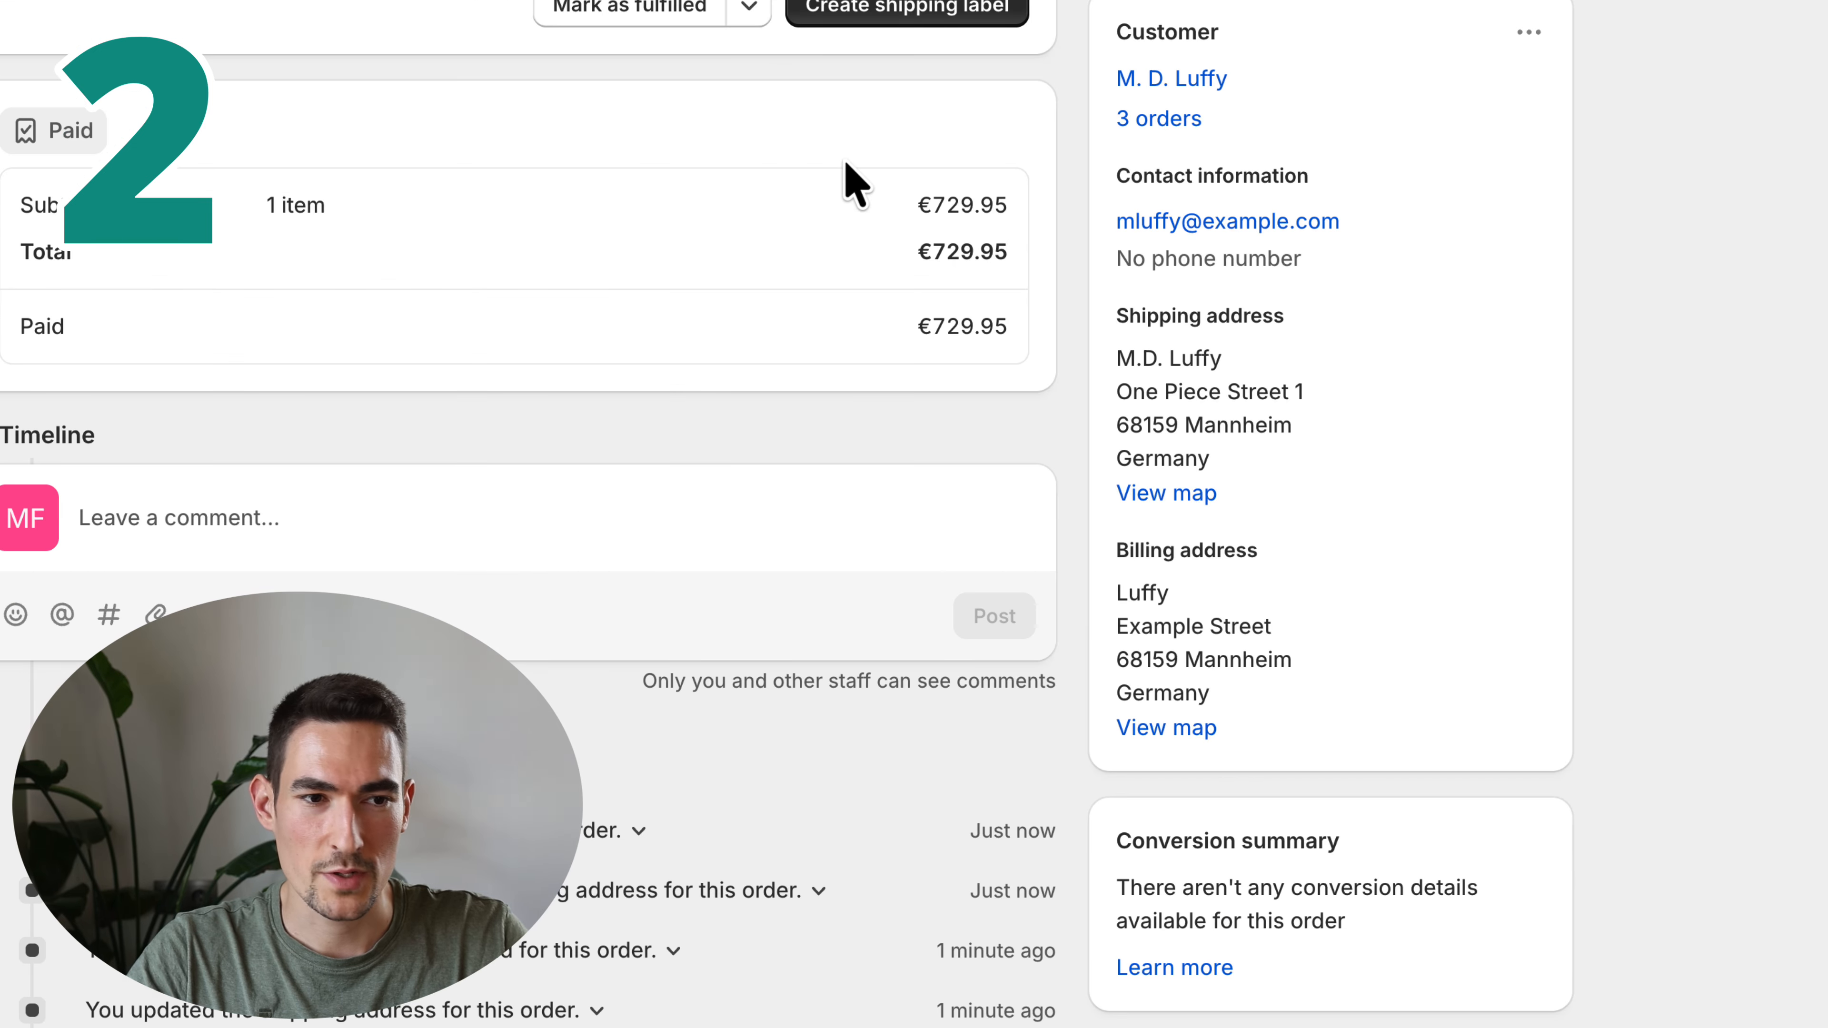
Copy the customer's email from the order page and submit the chat's cancellation form with that email and the shipping ZIP code
scroll(1101, 230, up, 1)
scroll(1093, 214, up, 1)
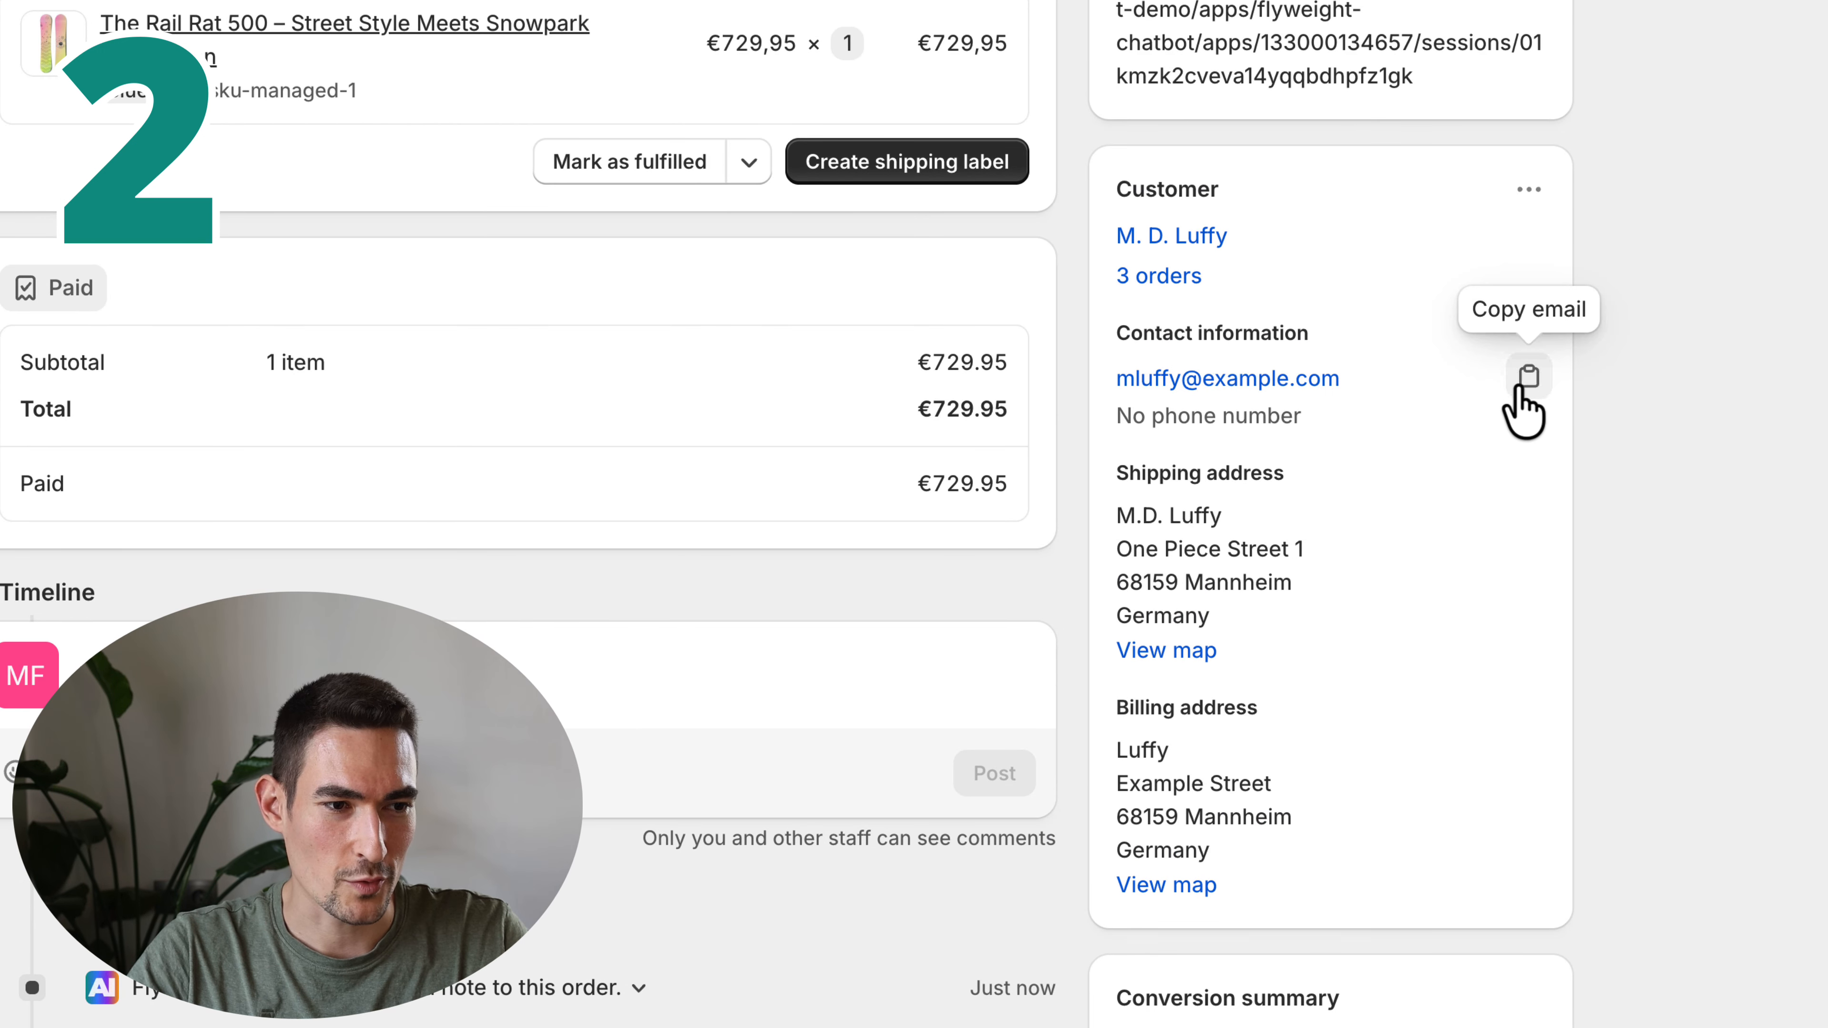
click(1527, 375)
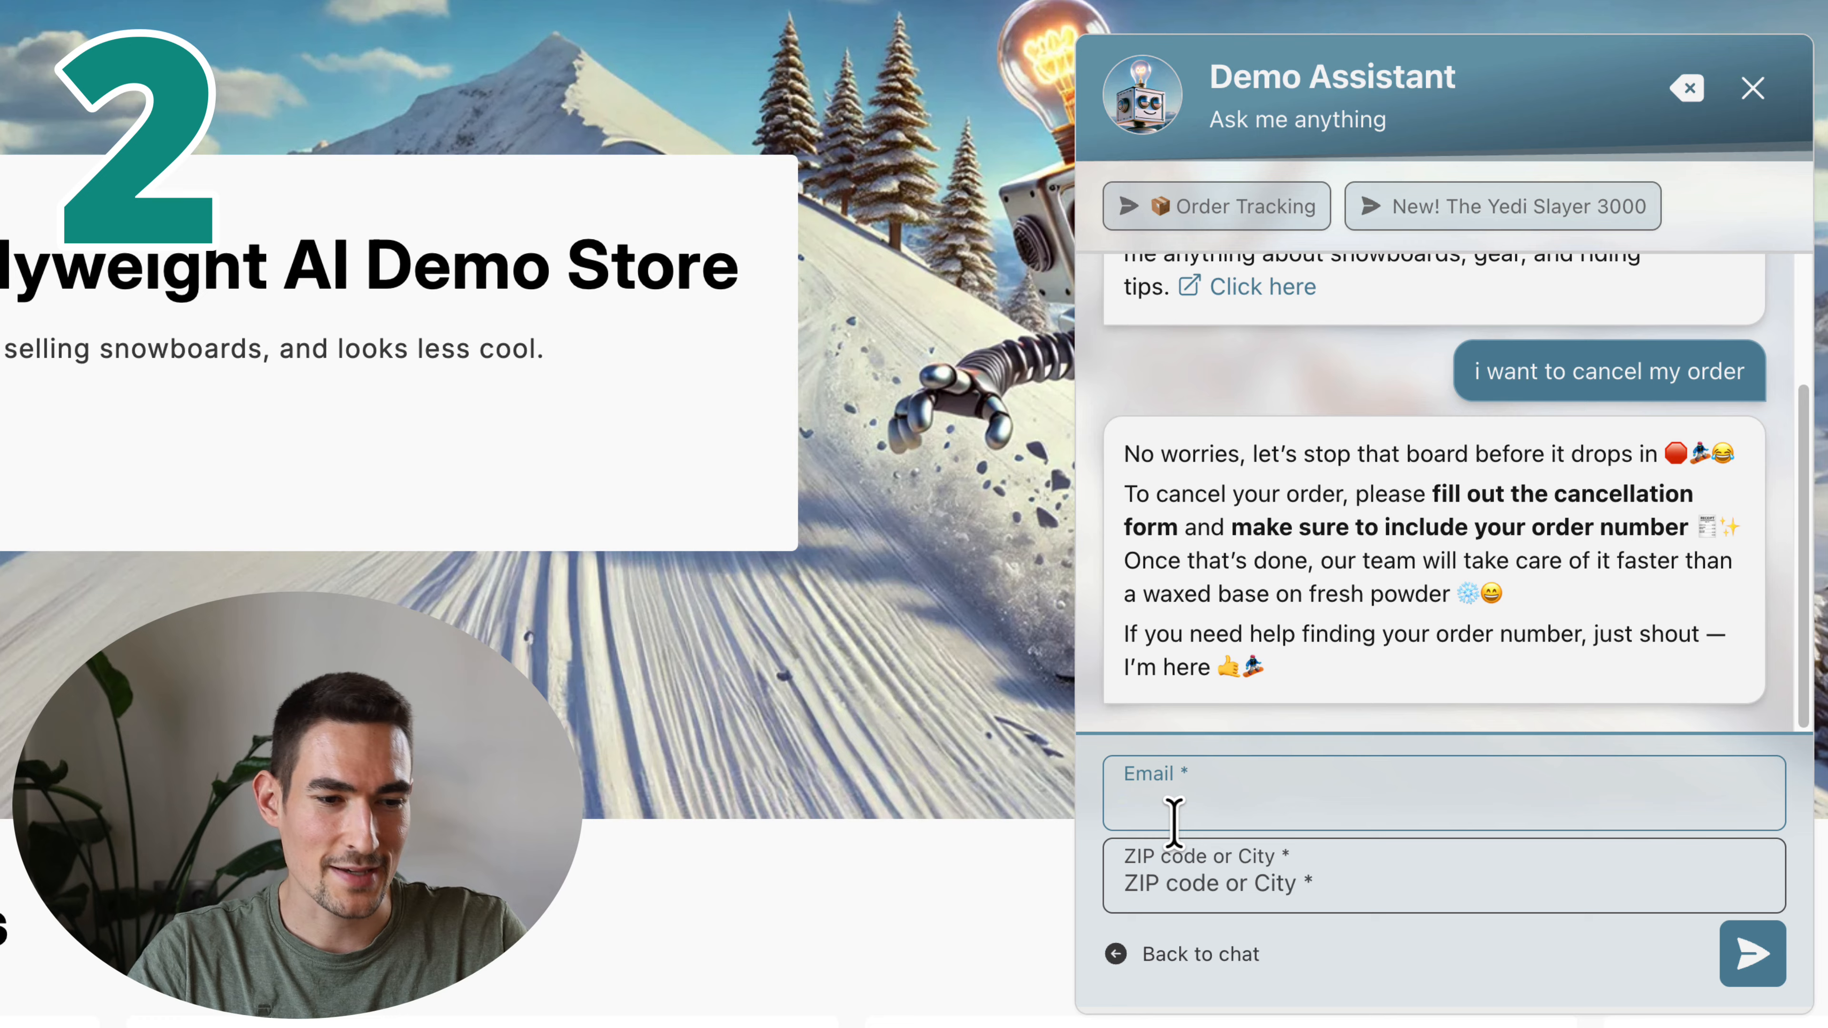
key(ctrl+v)
click(1196, 870)
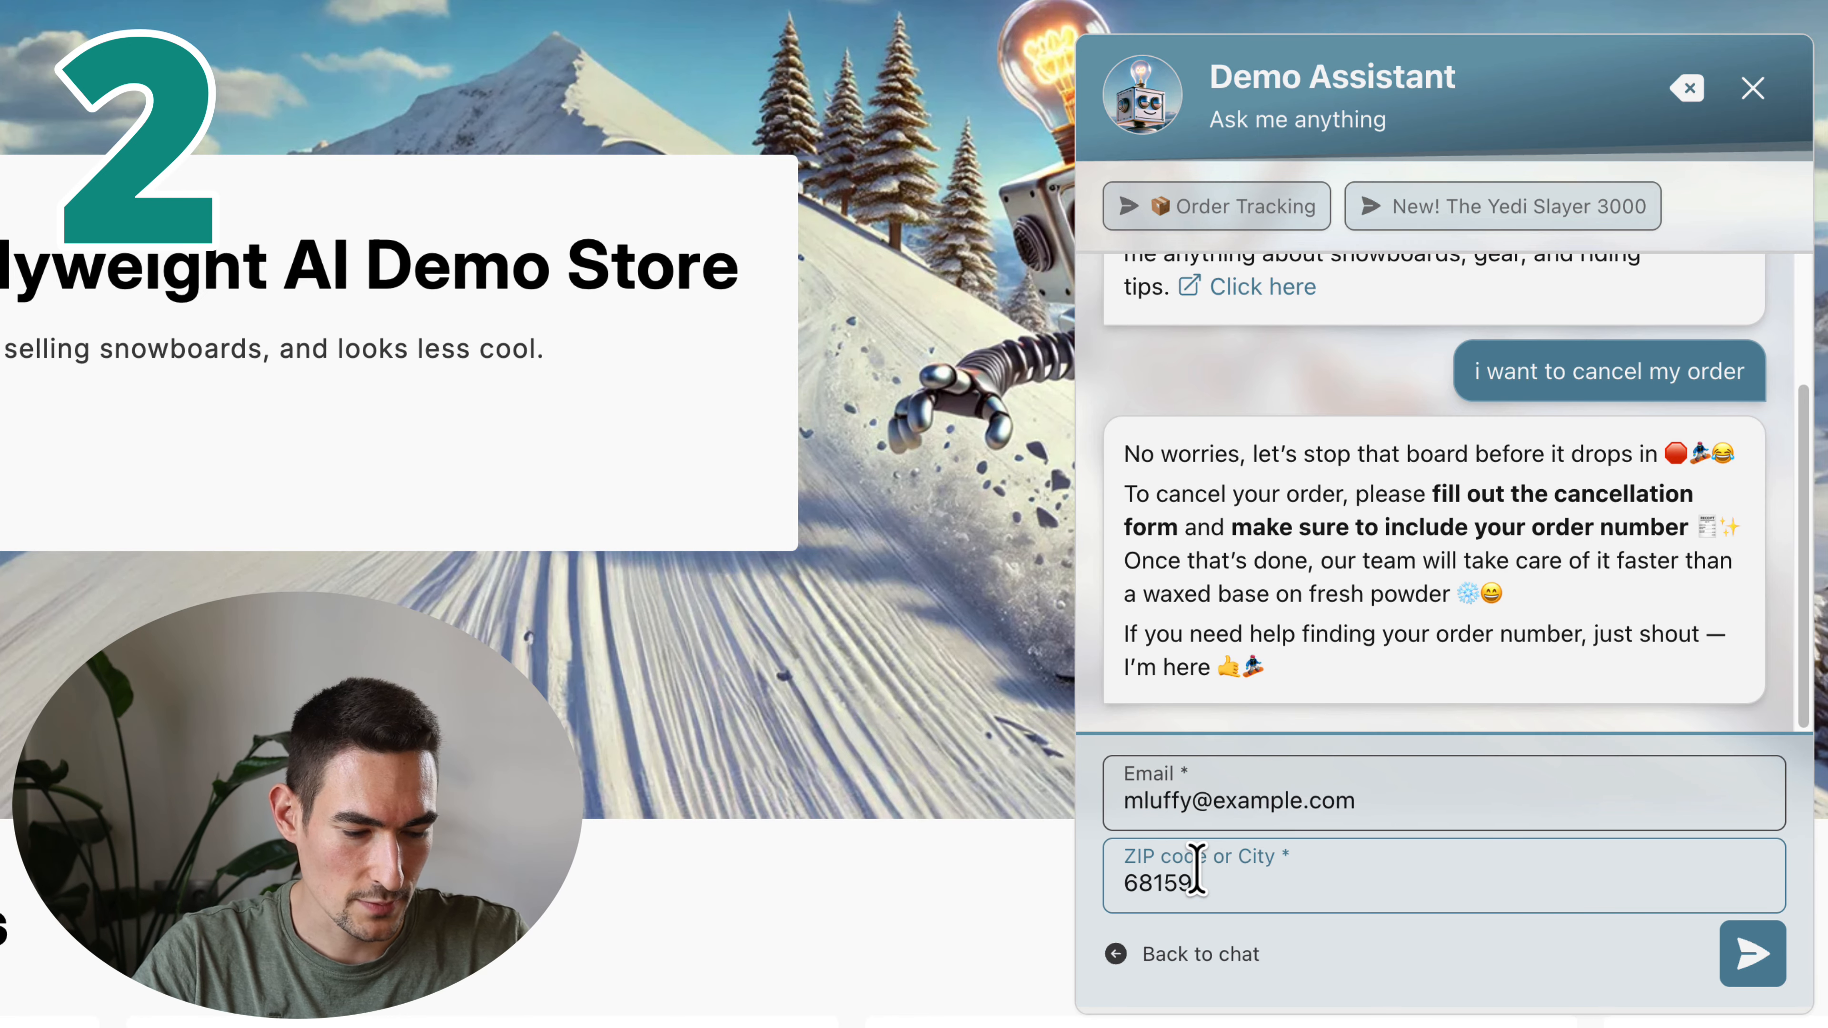
key(Return)
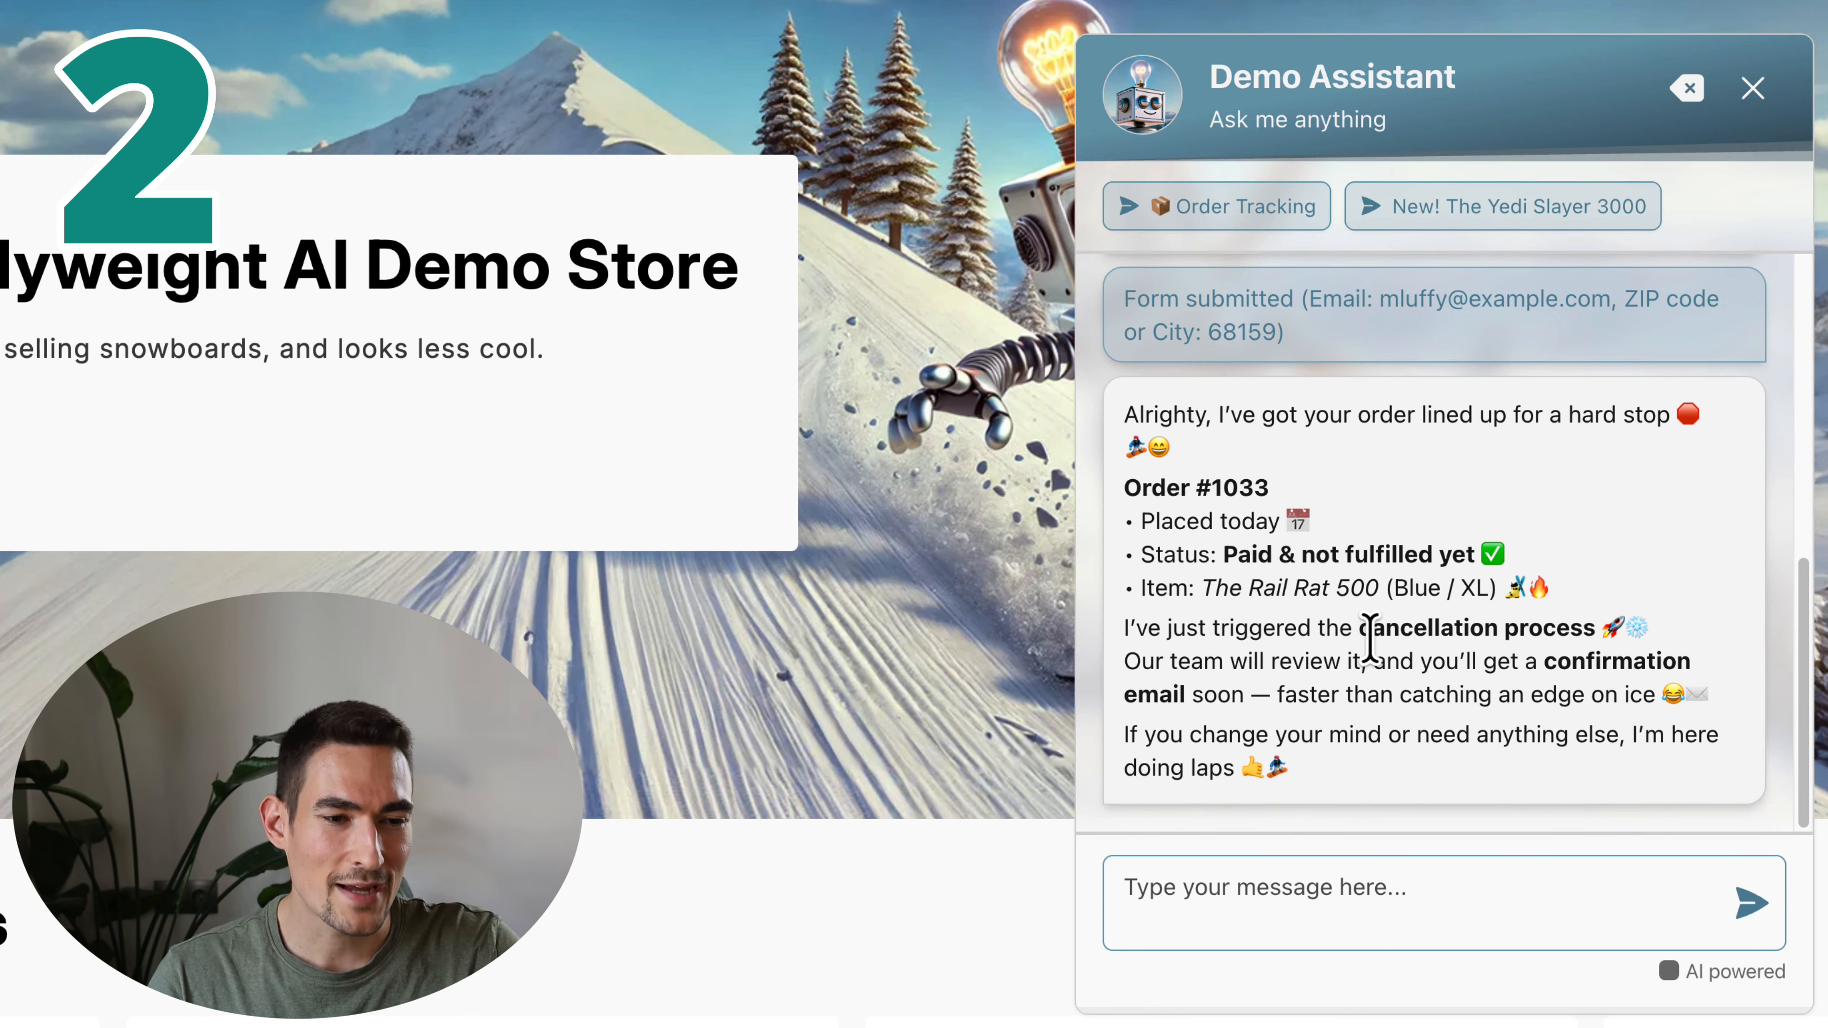
Read the assistant's cancellation reply, then reload the order in the Shopify admin and examine its status, payment details and timeline
drag(1263, 631, 1605, 628)
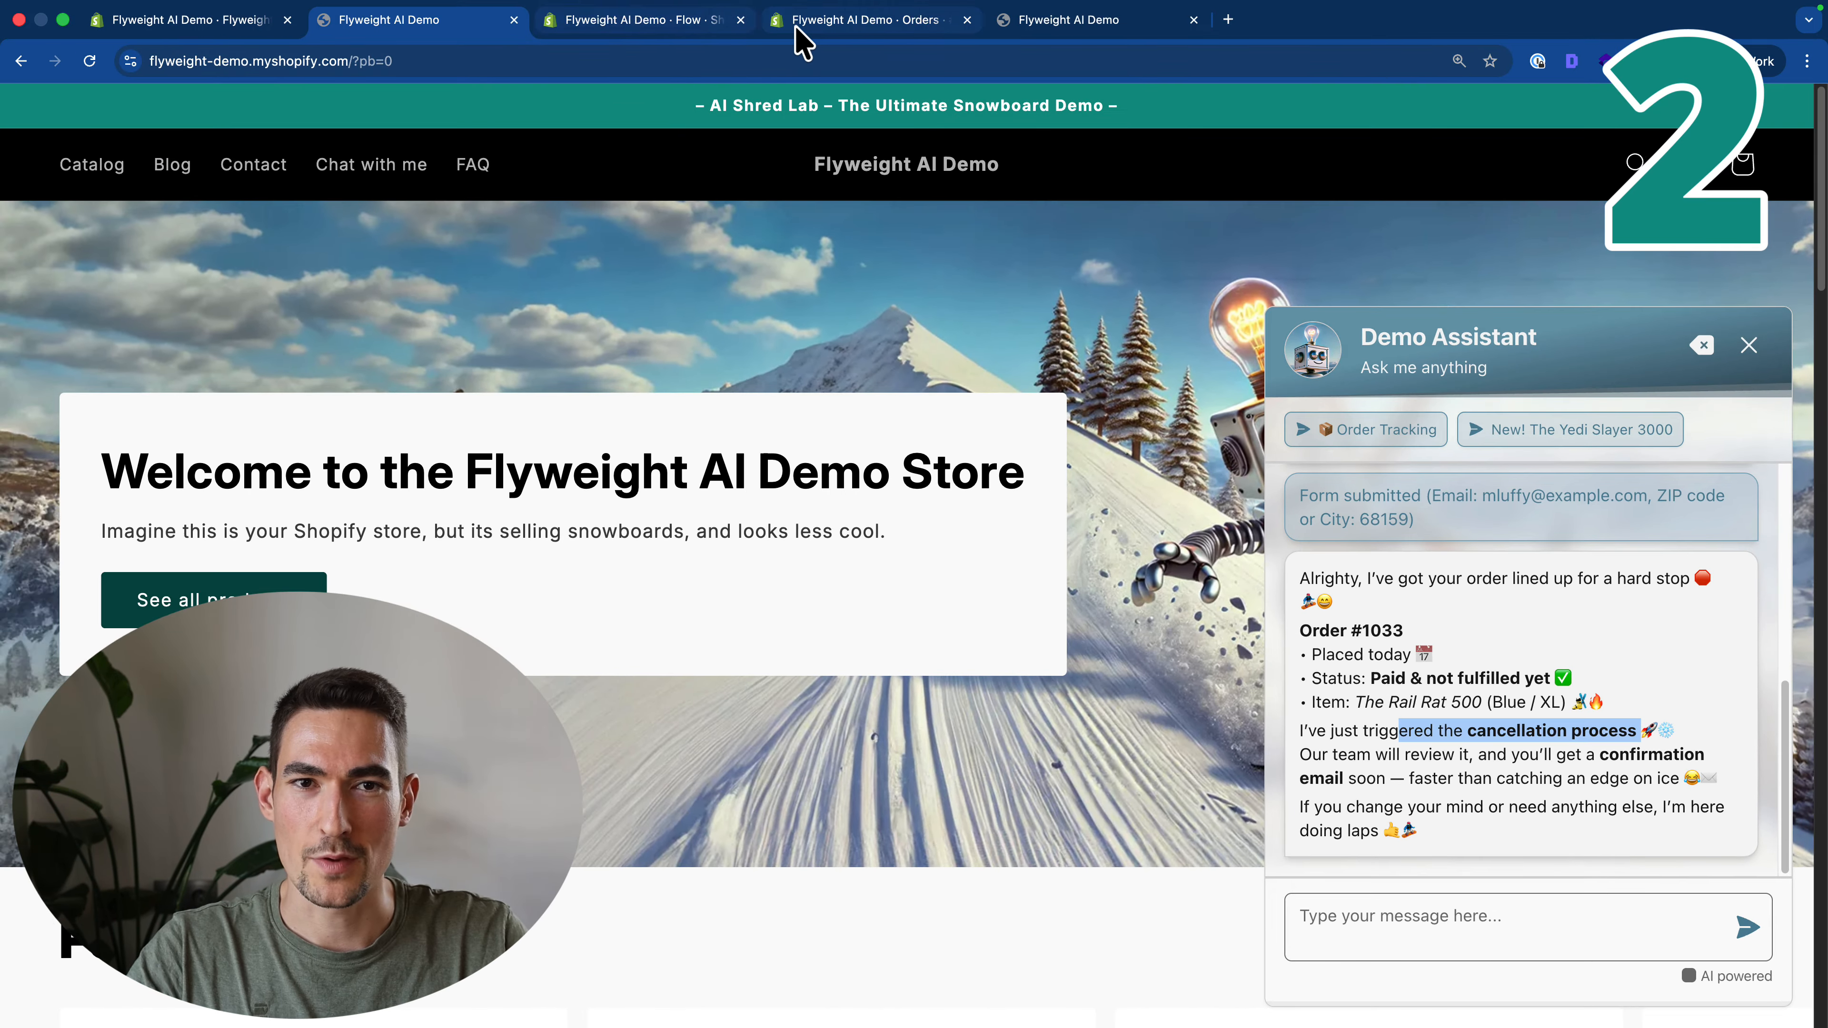
click(796, 29)
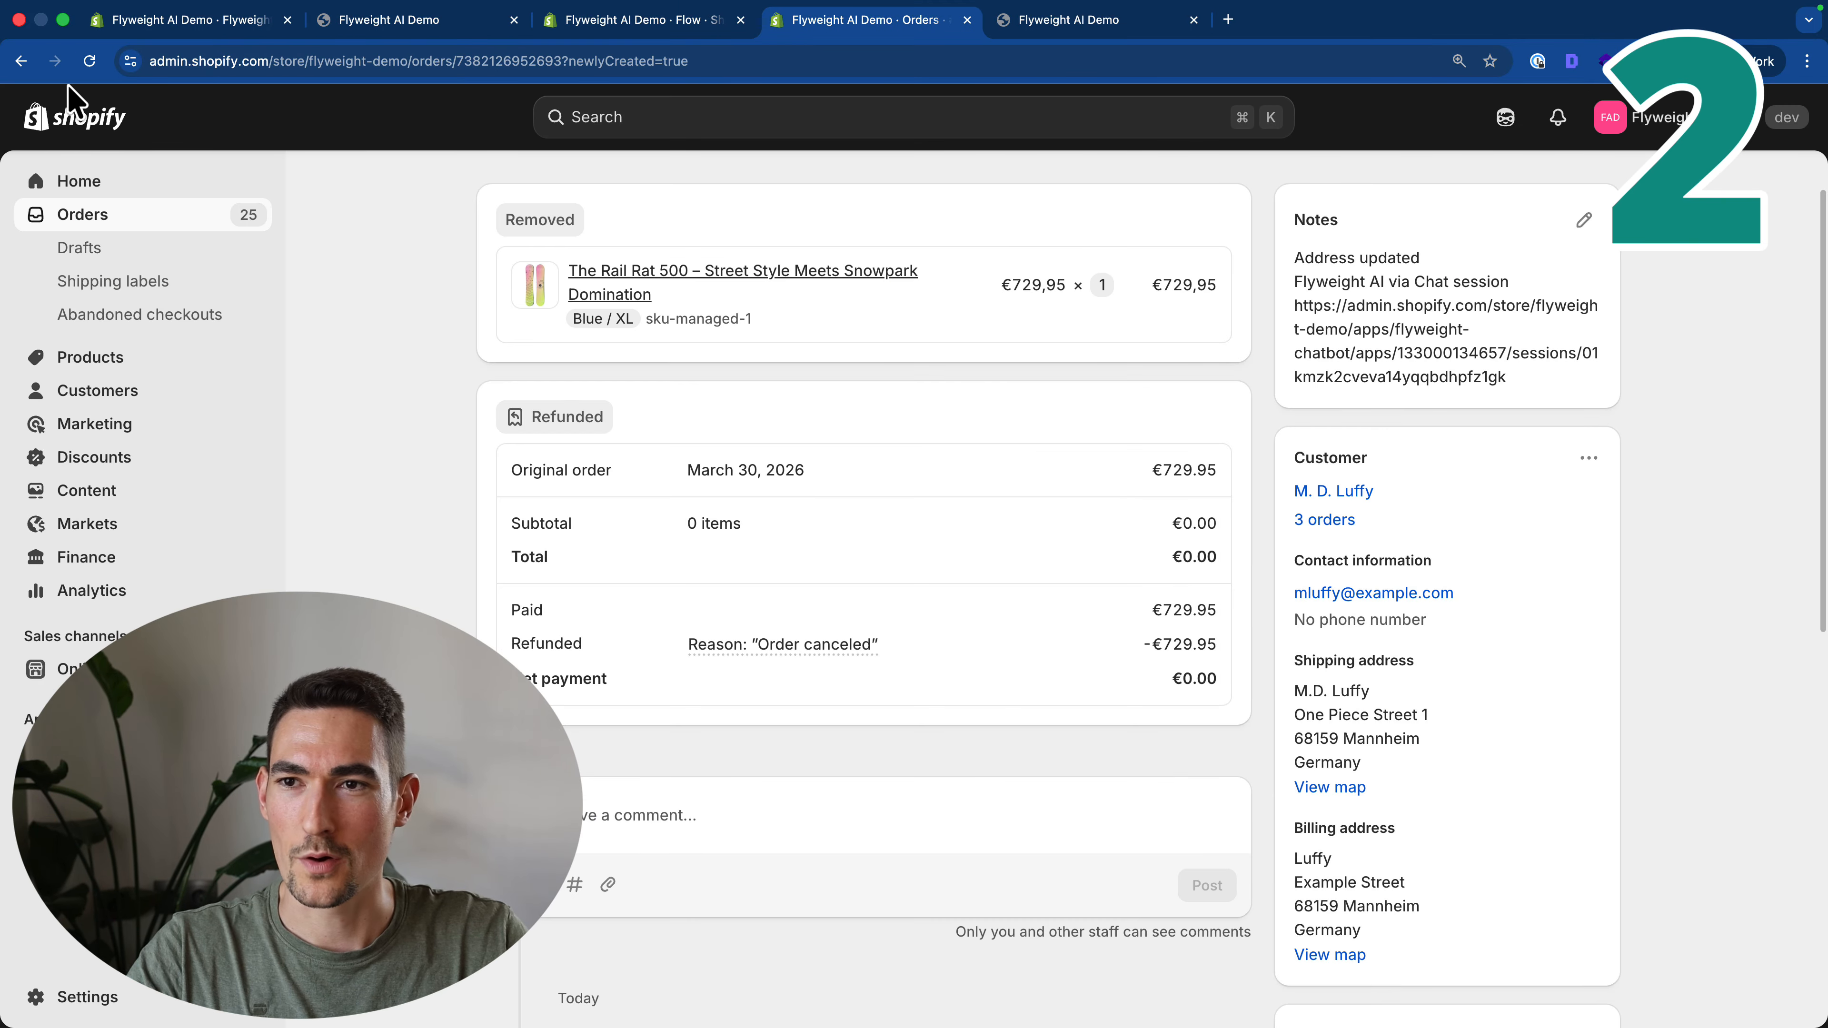
click(89, 61)
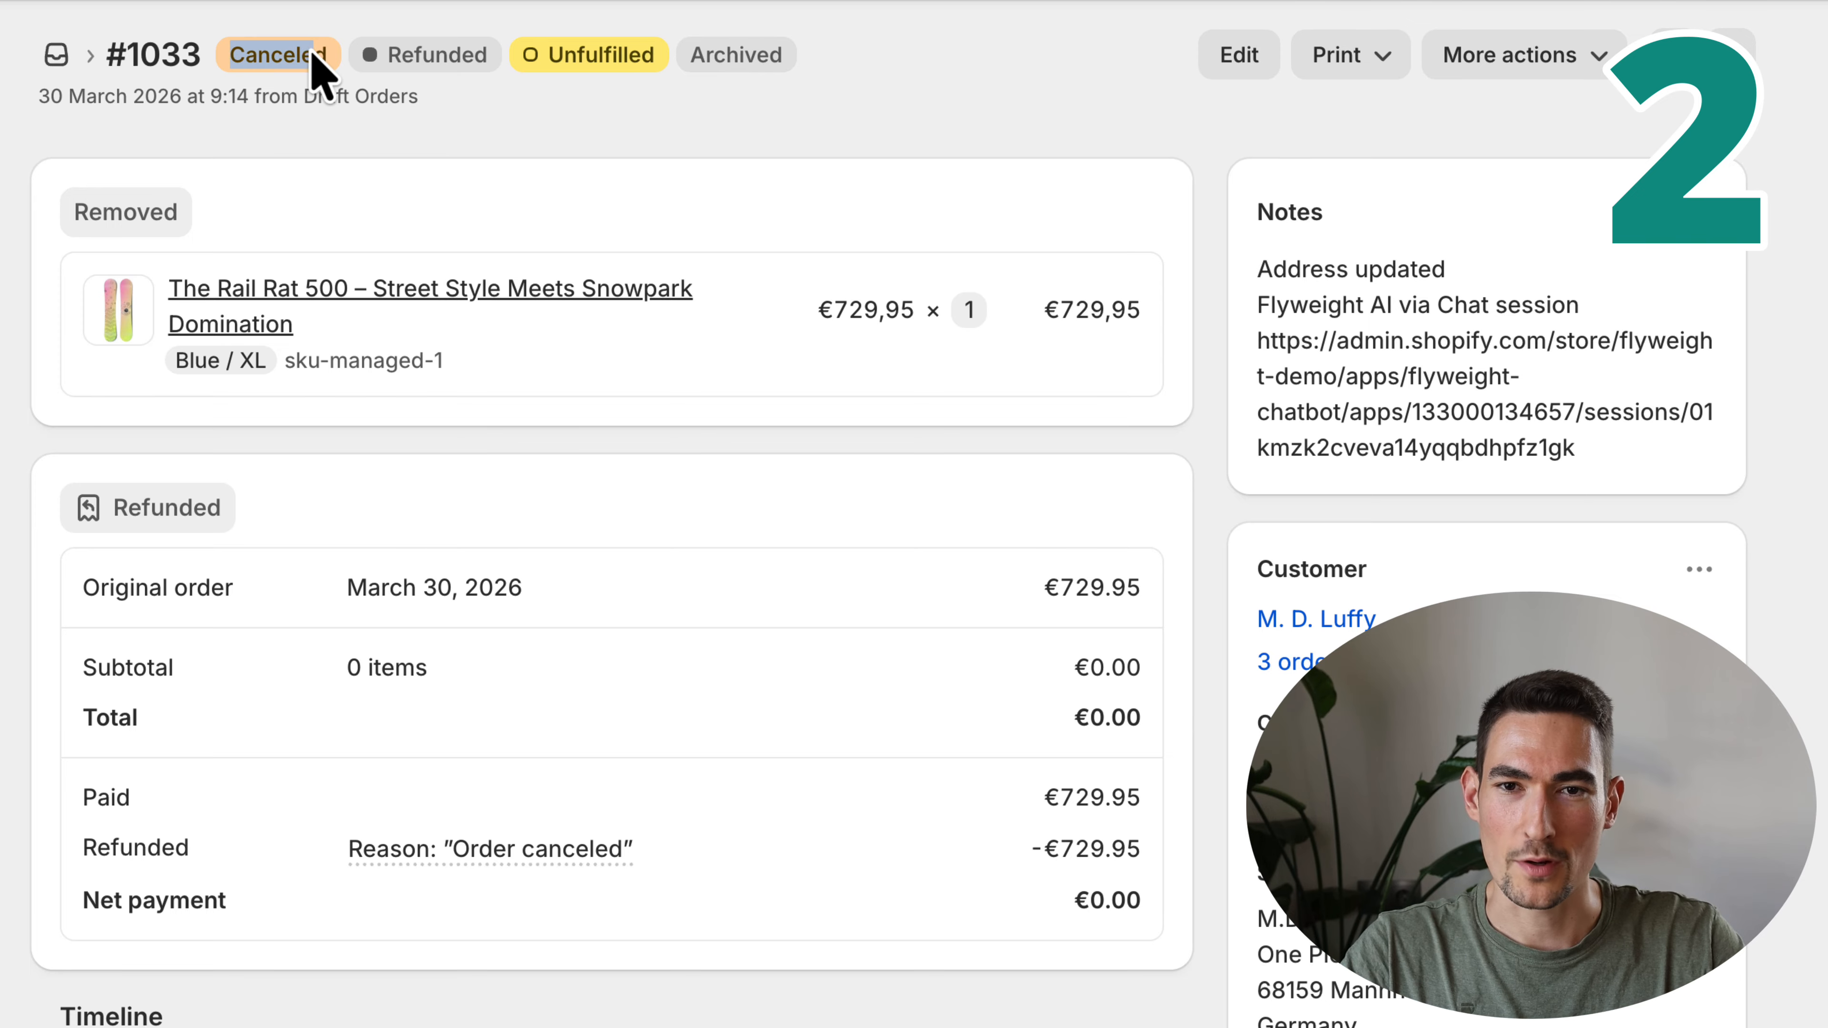
scroll(141, 402, down, 7)
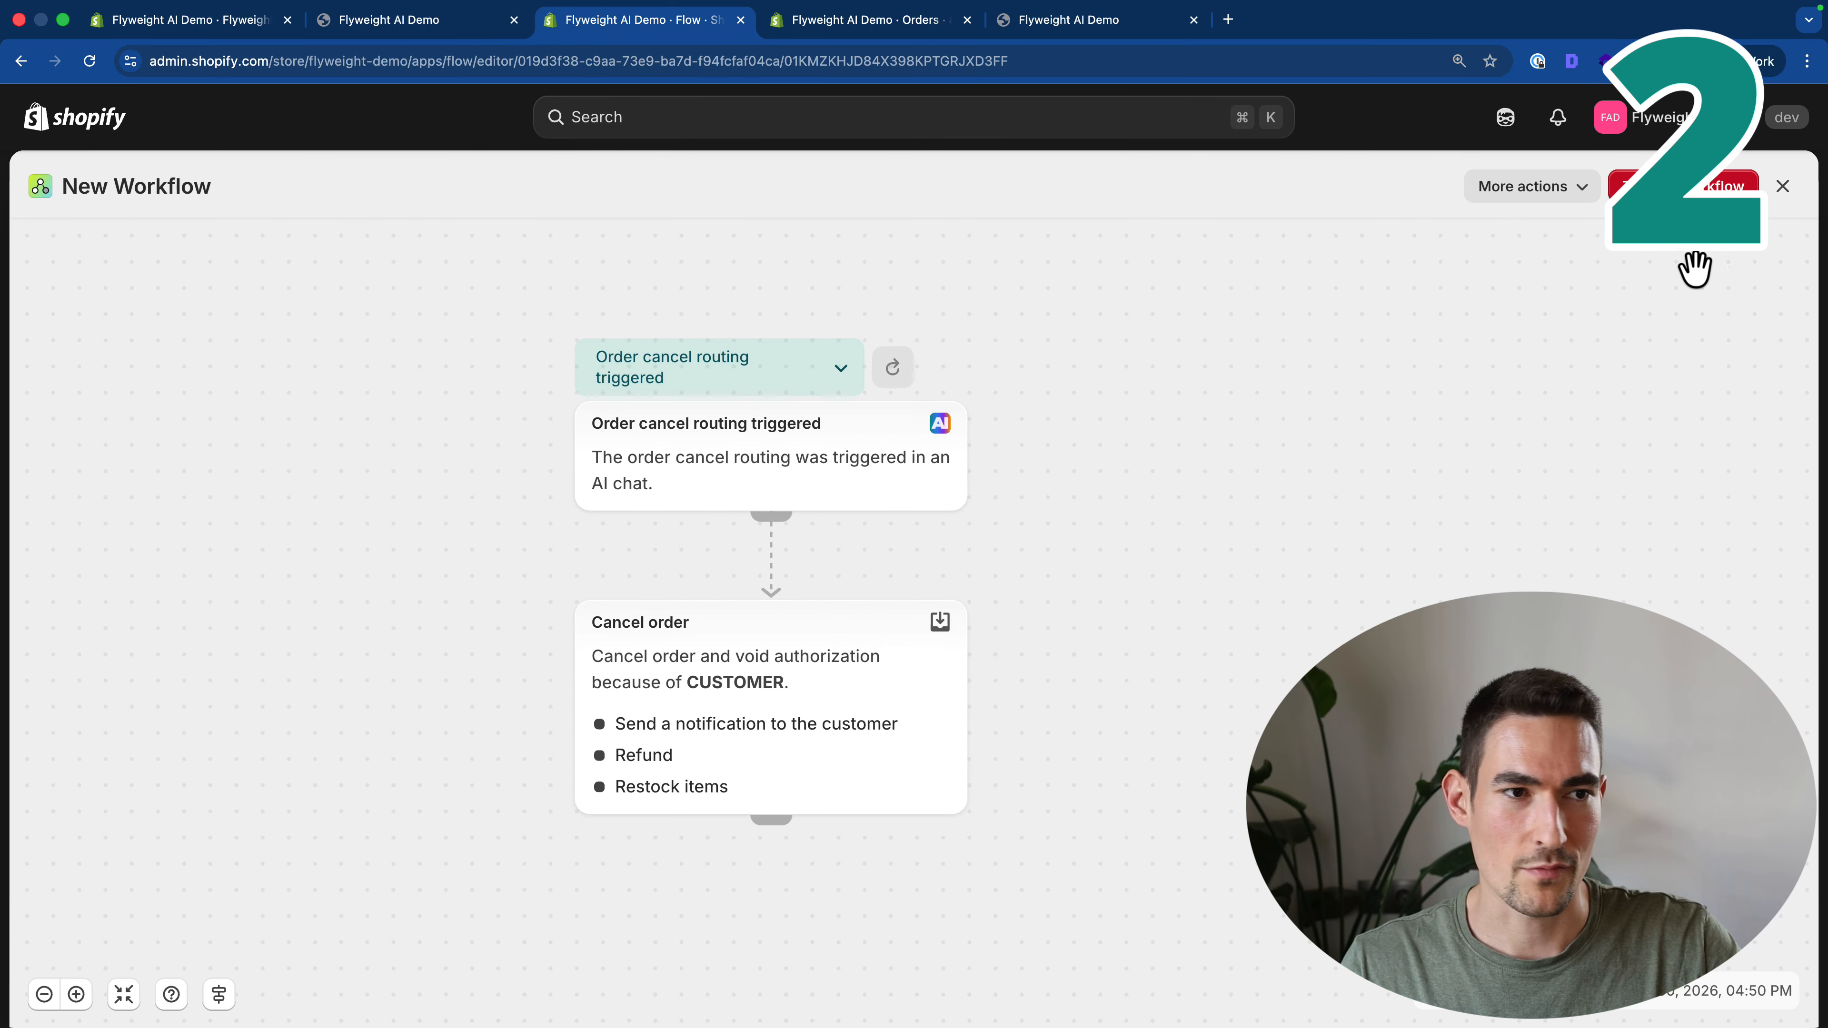
Close the Flow workflow editor and open New Workflow's overview to check its recent runs
click(1782, 187)
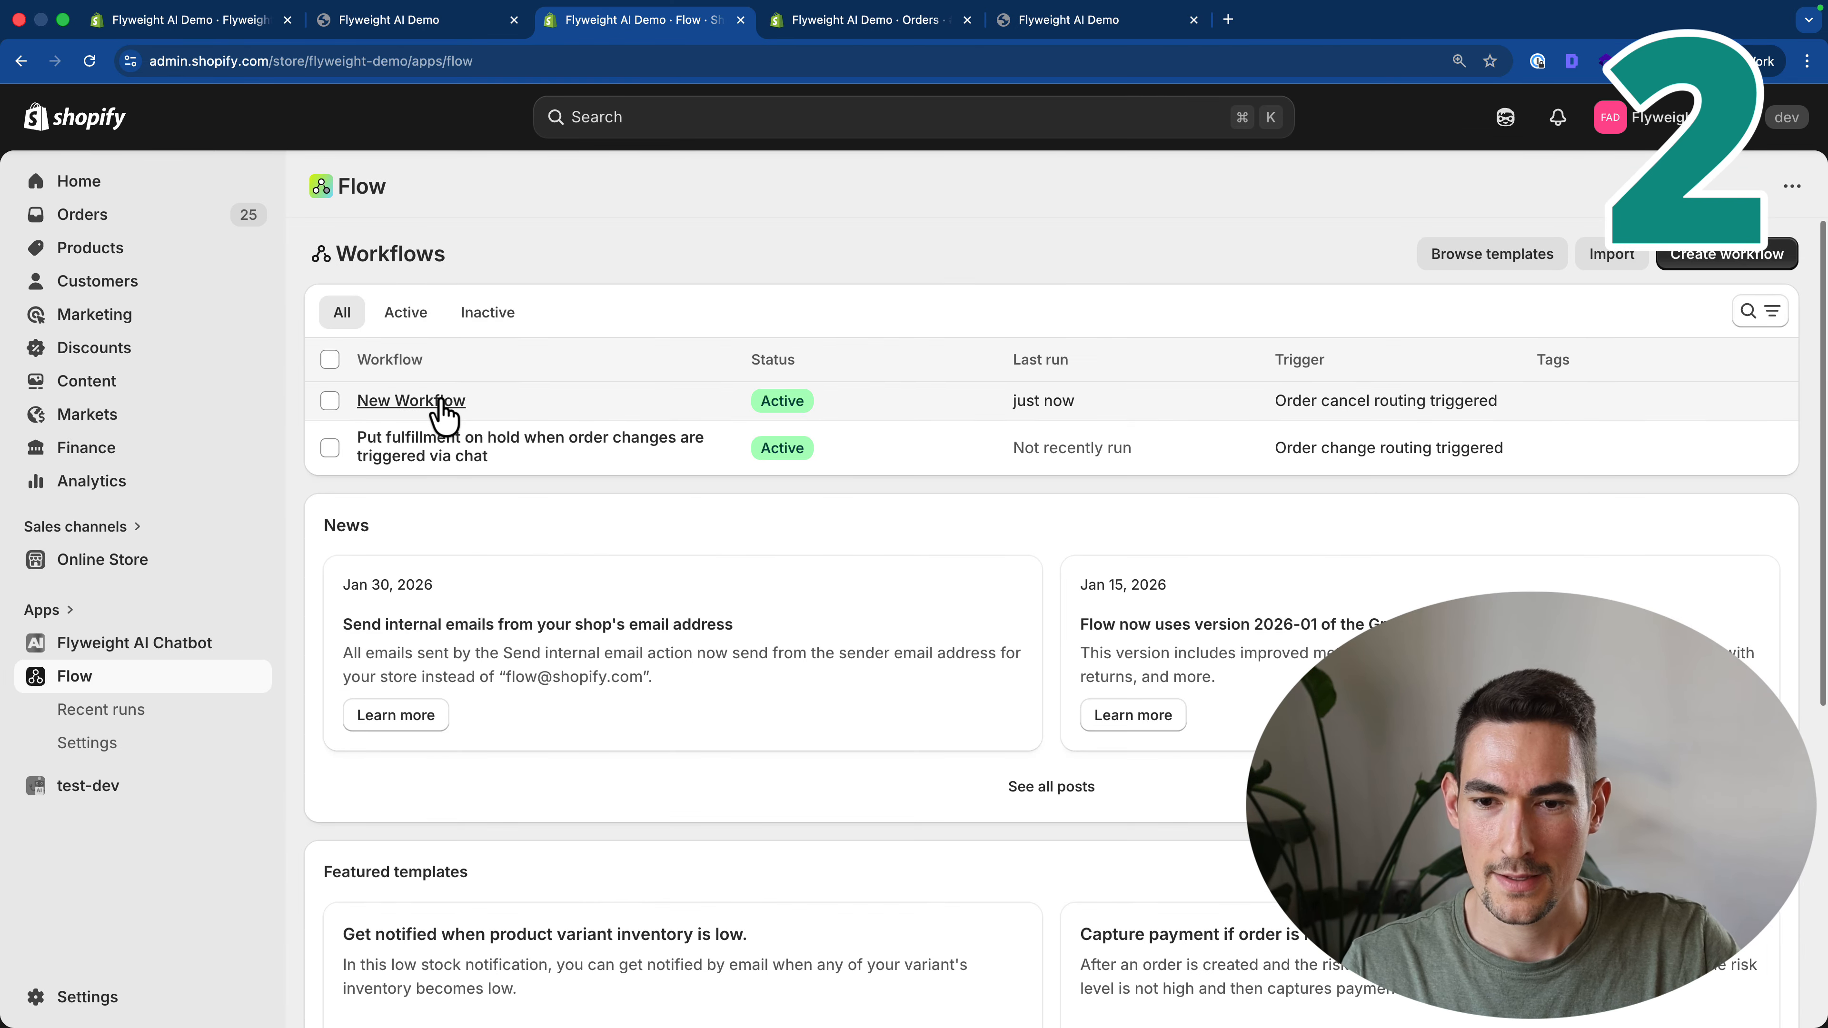
click(394, 403)
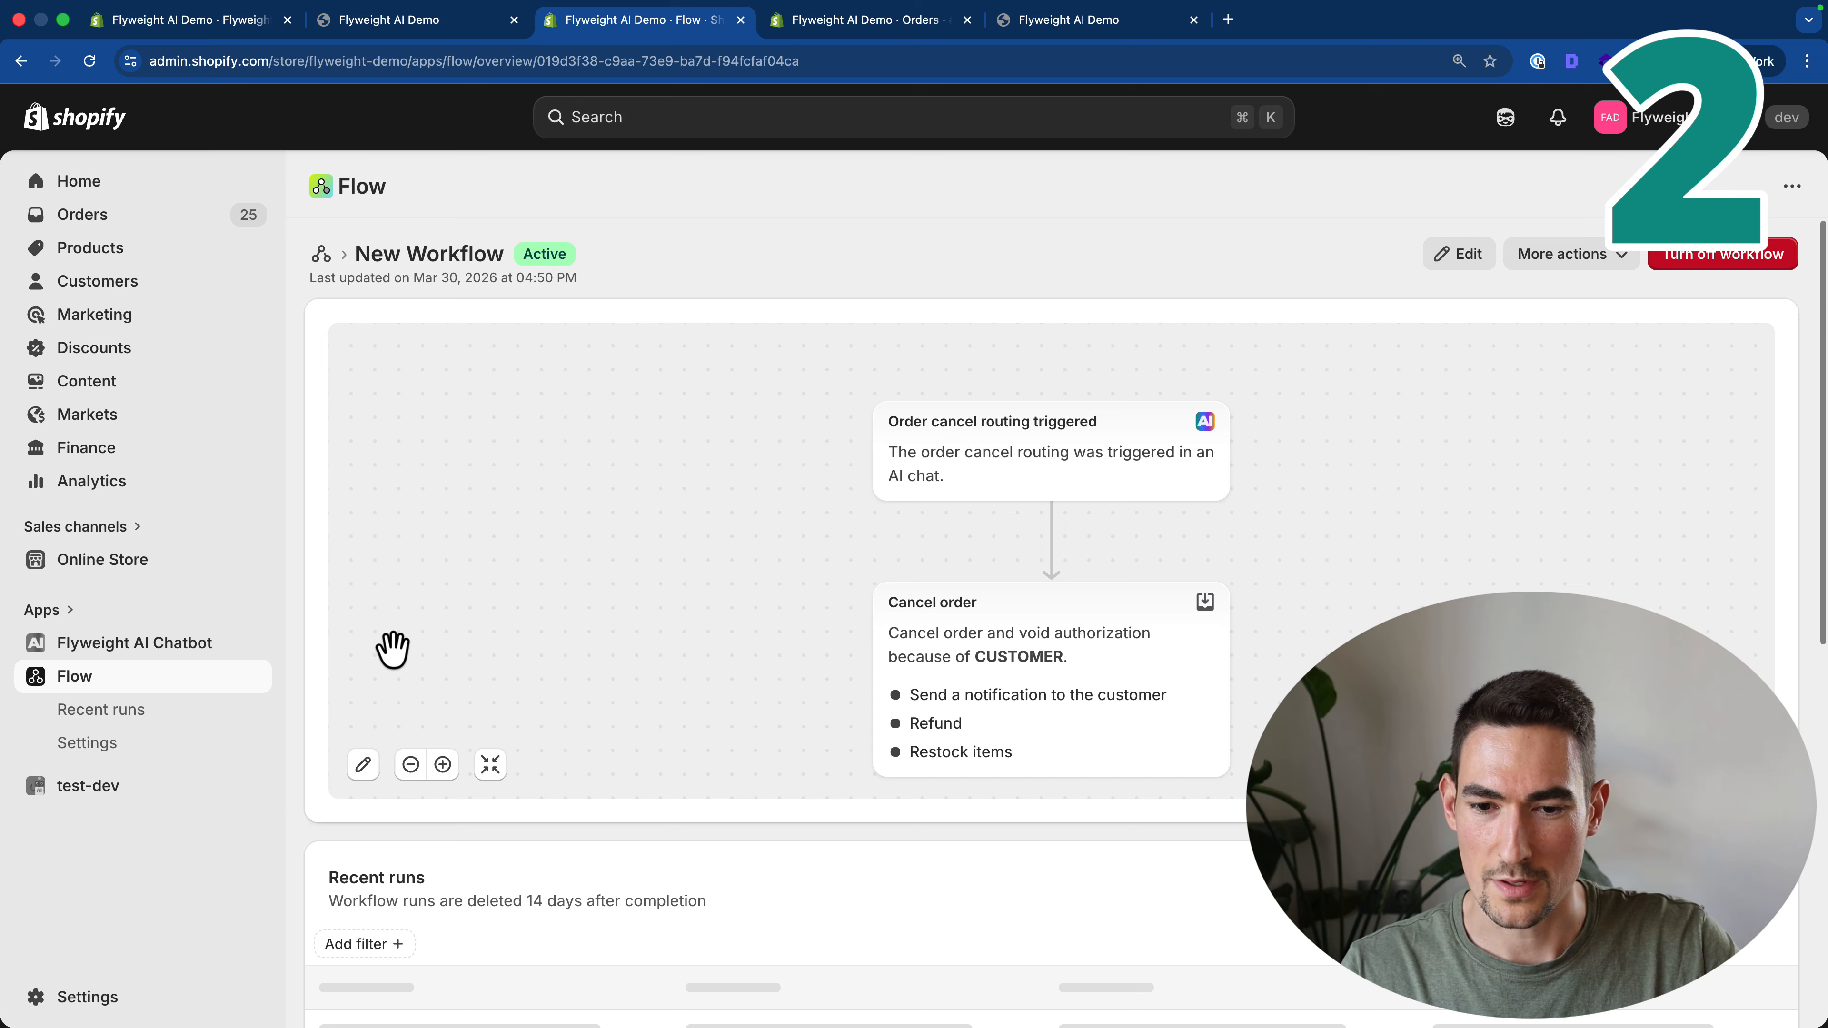
scroll(403, 647, down, 2)
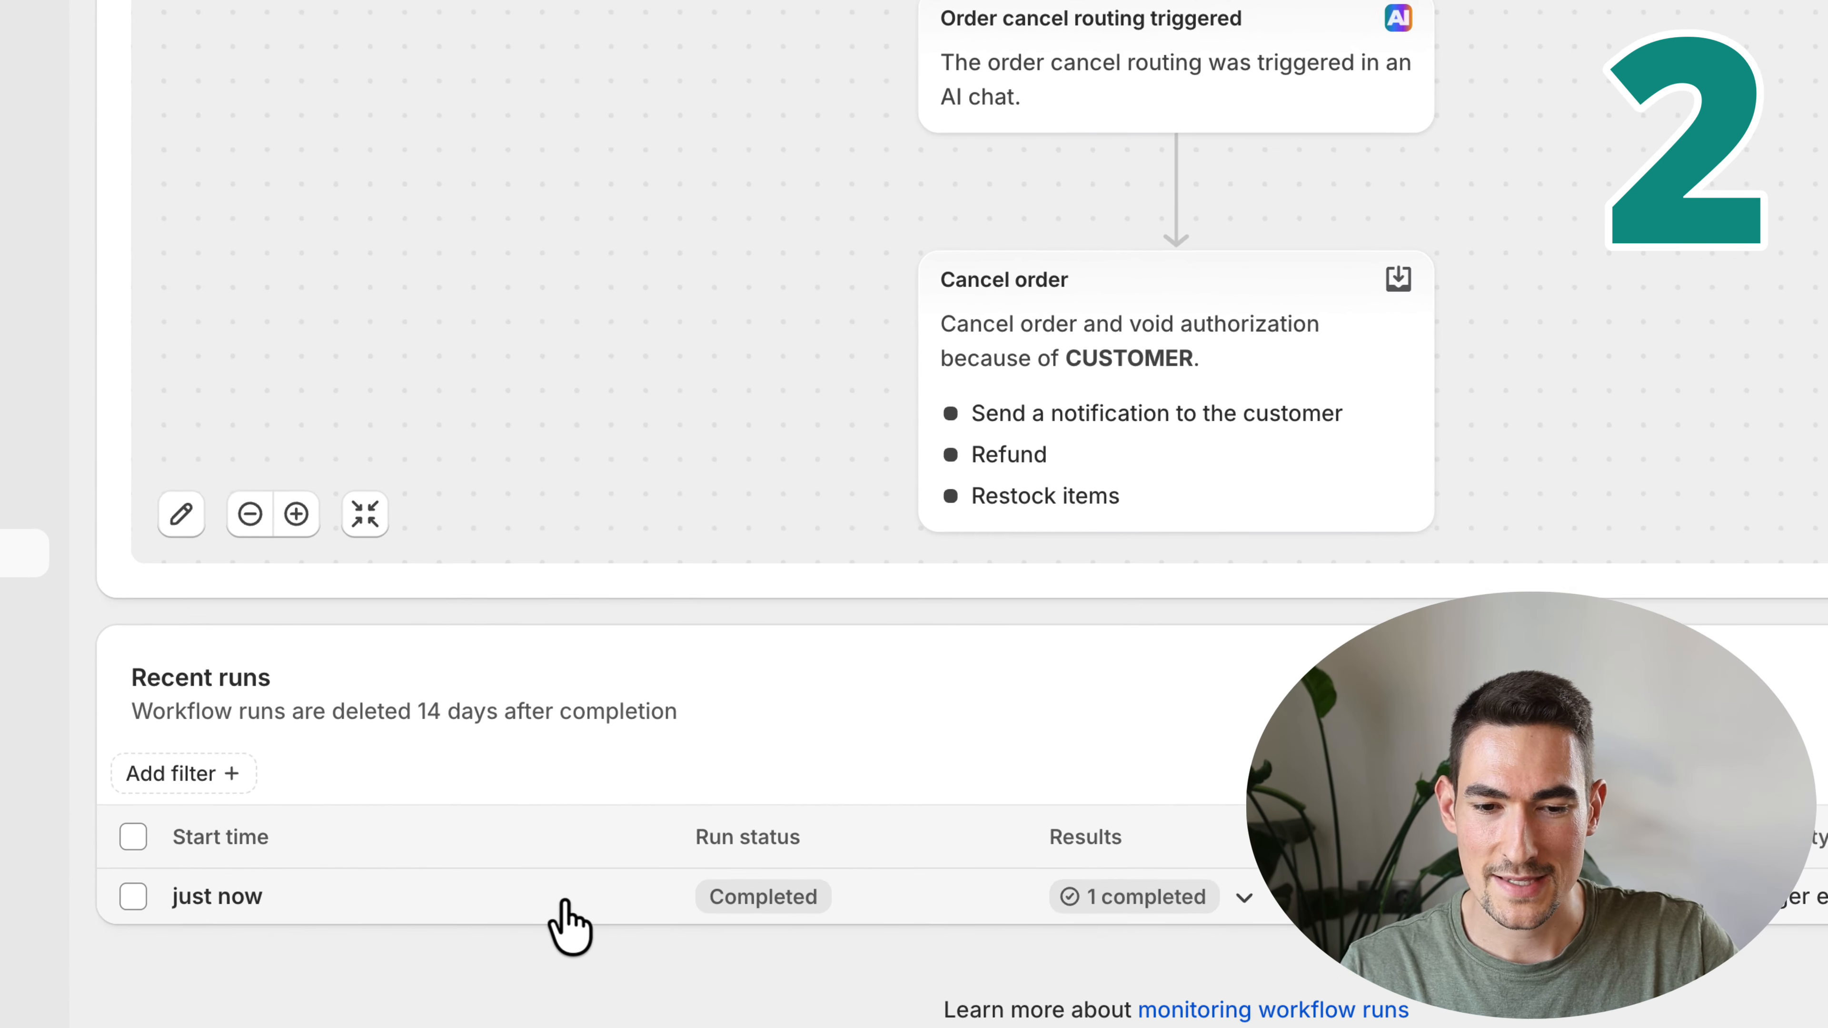